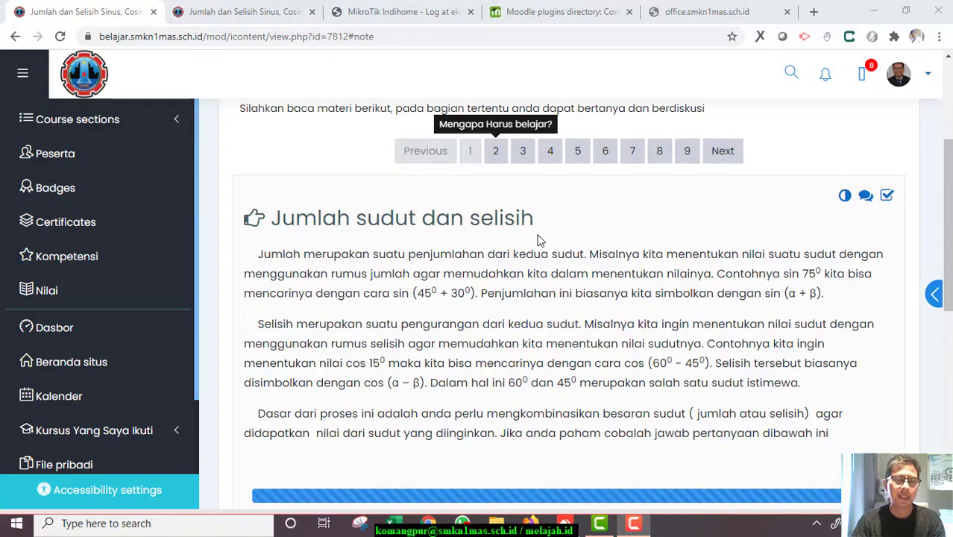
# Examine the first lesson page, from the page navigation down to its question and notes sections
pyautogui.scroll(-1, 540, 241)
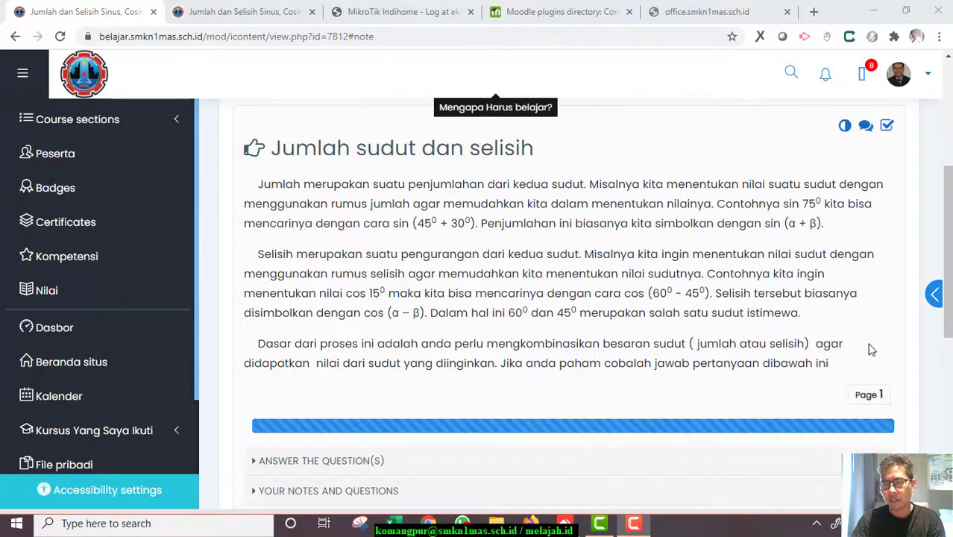
pyautogui.moveTo(948, 246)
pyautogui.mouseDown()
pyautogui.moveTo(948, 235)
pyautogui.moveTo(948, 261)
pyautogui.moveTo(948, 241)
pyautogui.mouseUp()
pyautogui.scroll(1, 950, 278)
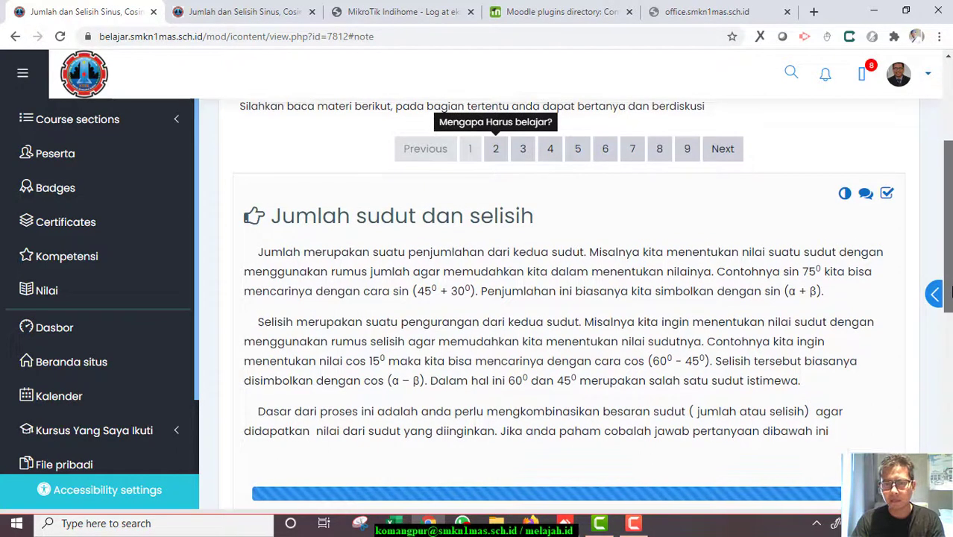
pyautogui.scroll(1, 950, 279)
pyautogui.scroll(1, 950, 278)
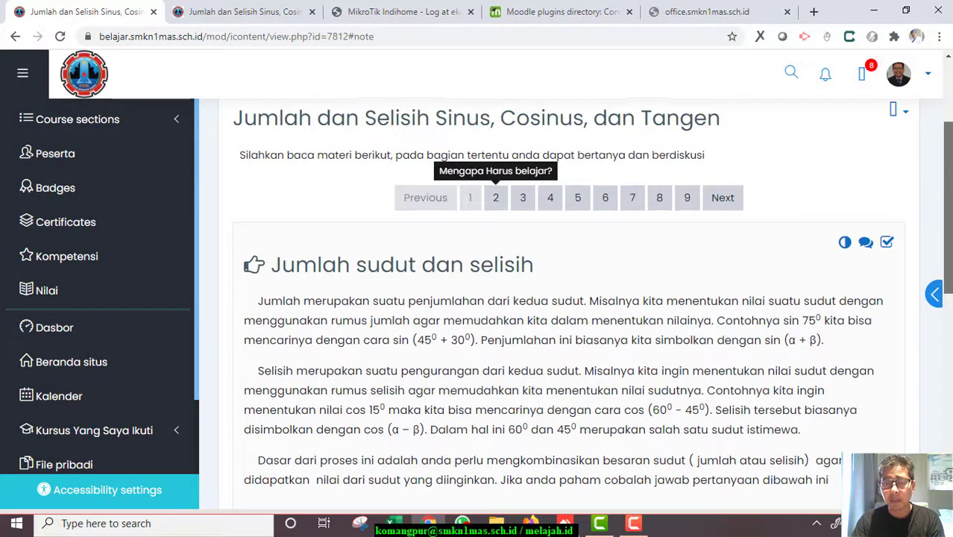
pyautogui.scroll(-1, 951, 278)
pyautogui.scroll(-2, 574, 298)
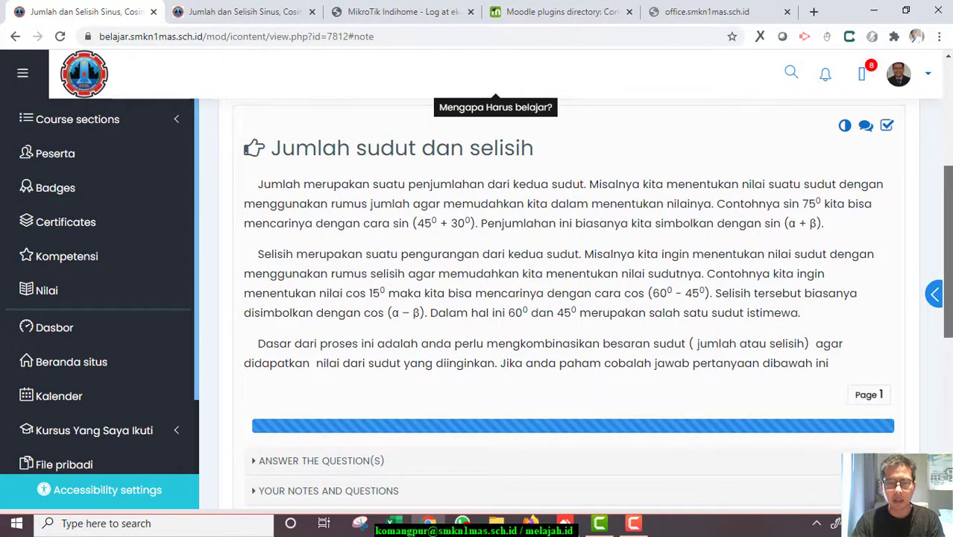
pyautogui.scroll(-1, 574, 298)
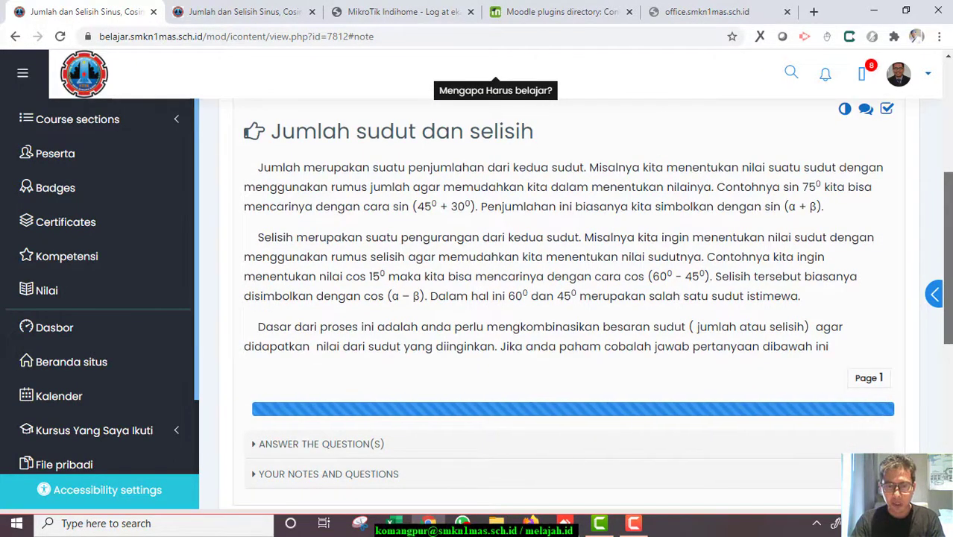
pyautogui.scroll(2, 522, 224)
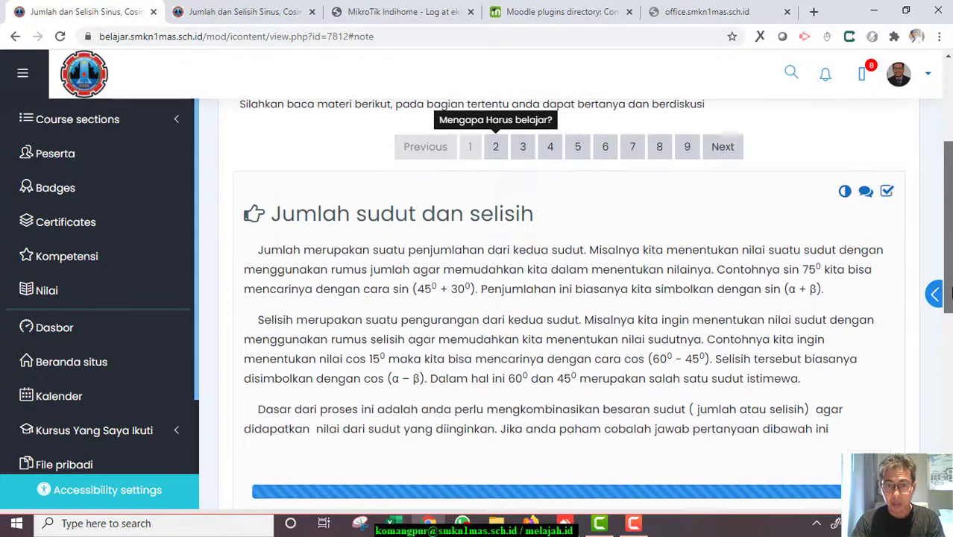
# Preview lesson pages 2, 3, 4 and 6, and return to page 1
pyautogui.click(497, 148)
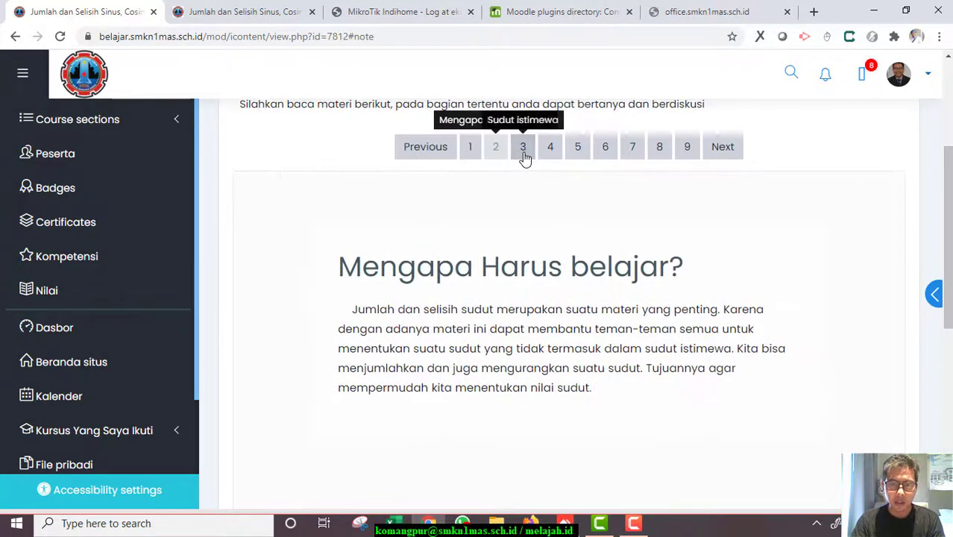
pyautogui.click(523, 153)
pyautogui.click(558, 154)
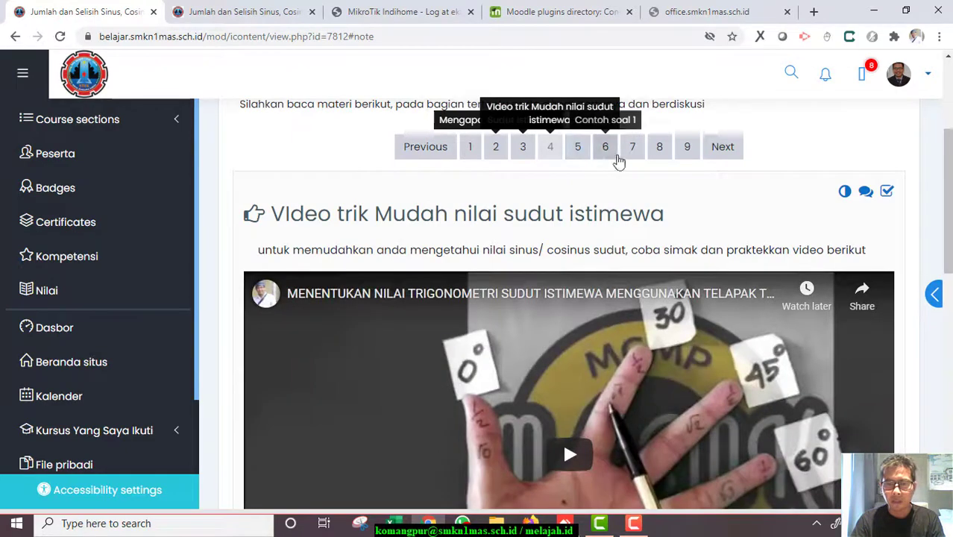
pyautogui.click(613, 158)
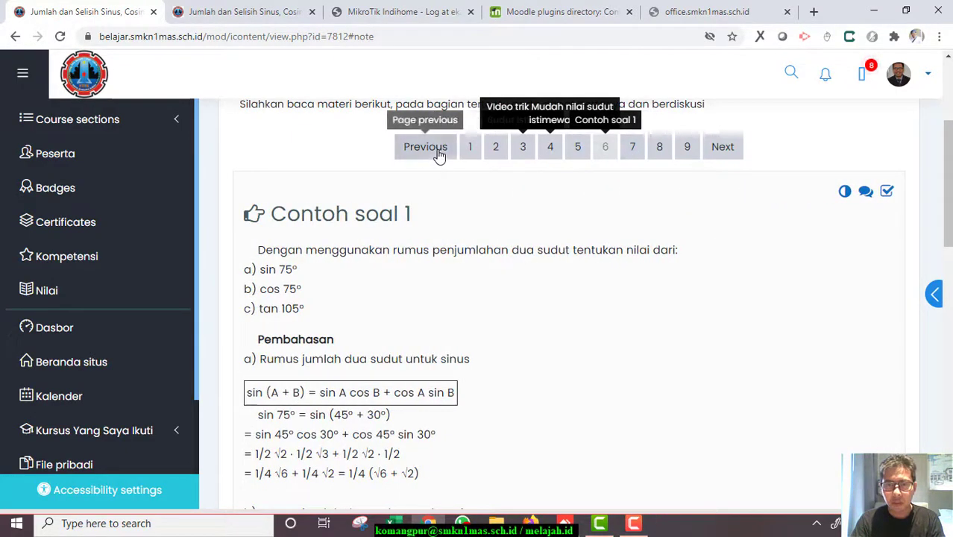
pyautogui.click(468, 152)
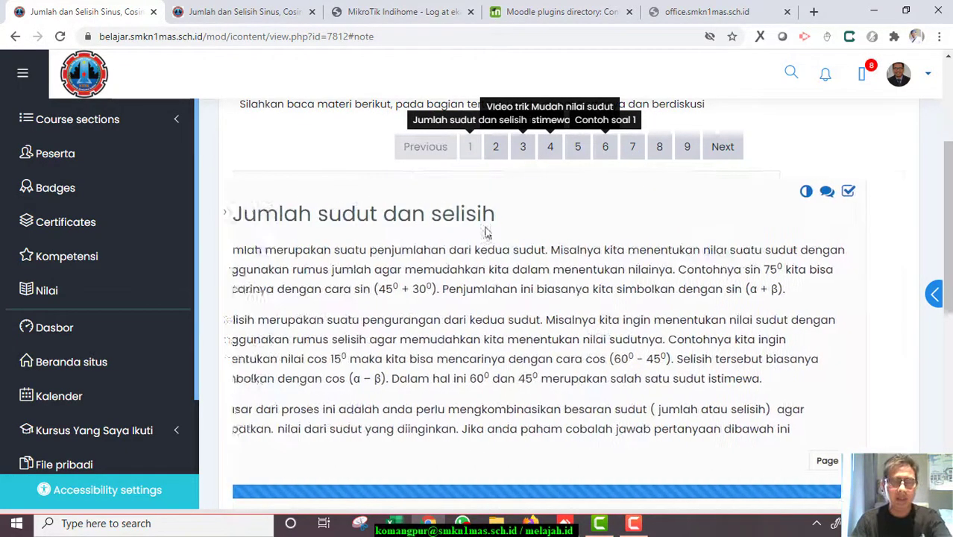
# Expand the notes and questions section beneath page 1 and view the posted notes
pyautogui.scroll(-3, 489, 238)
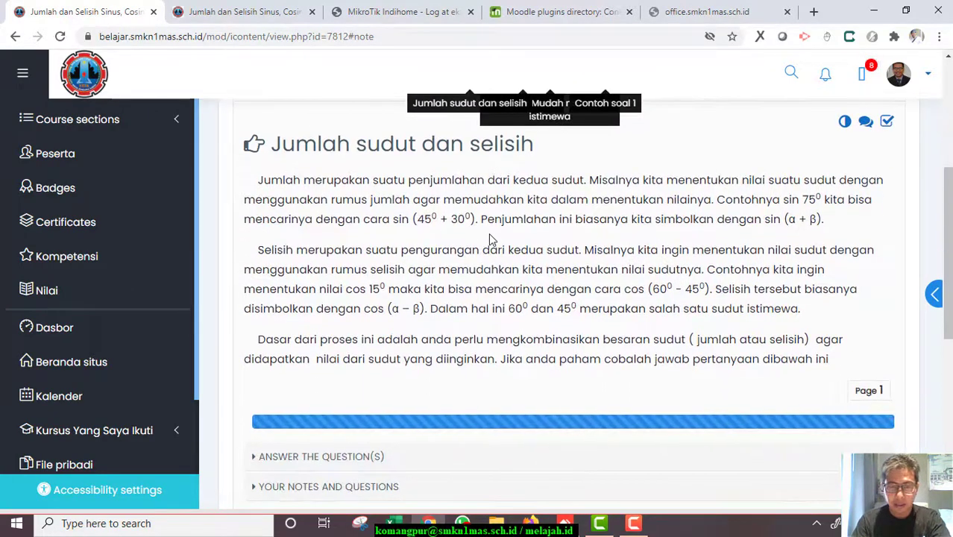
pyautogui.scroll(-1, 492, 236)
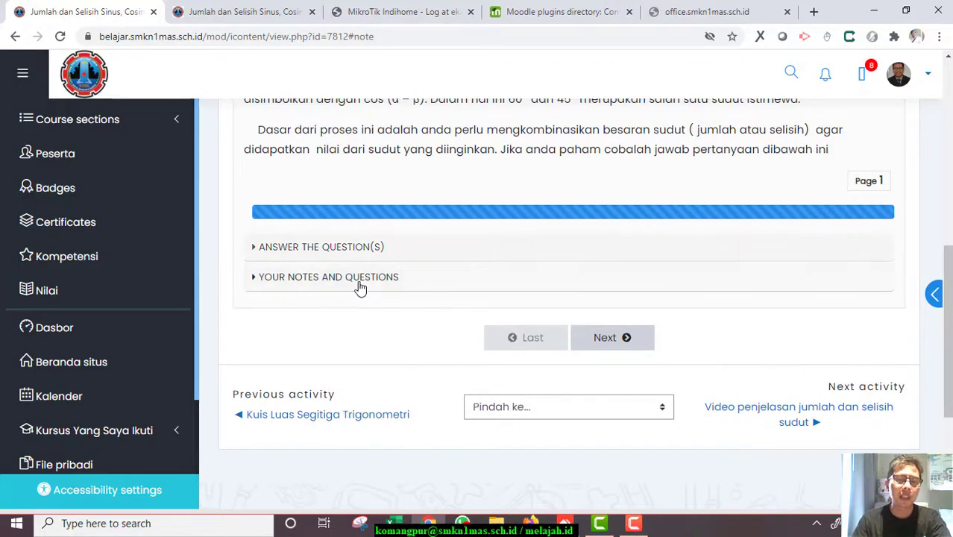
pyautogui.scroll(-1, 361, 289)
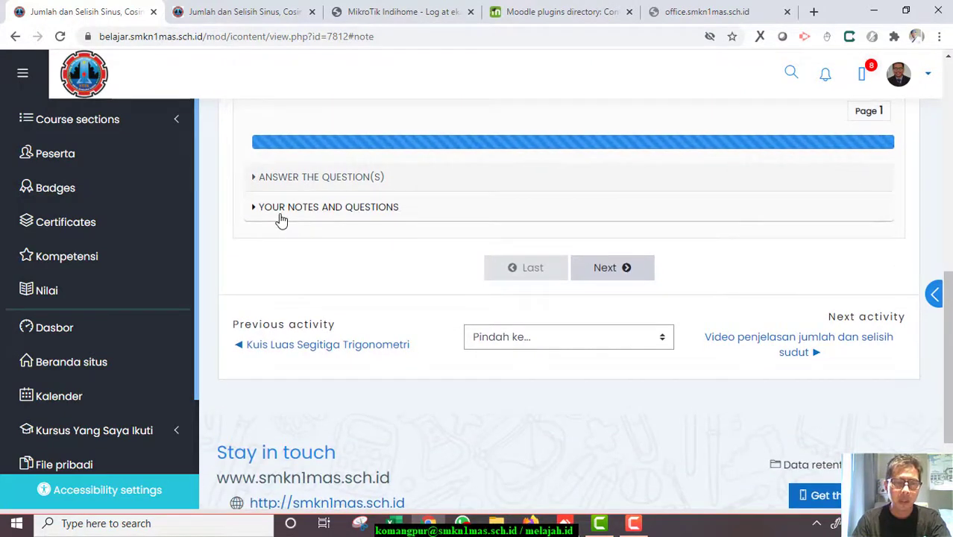
pyautogui.click(283, 211)
pyautogui.scroll(-2, 336, 224)
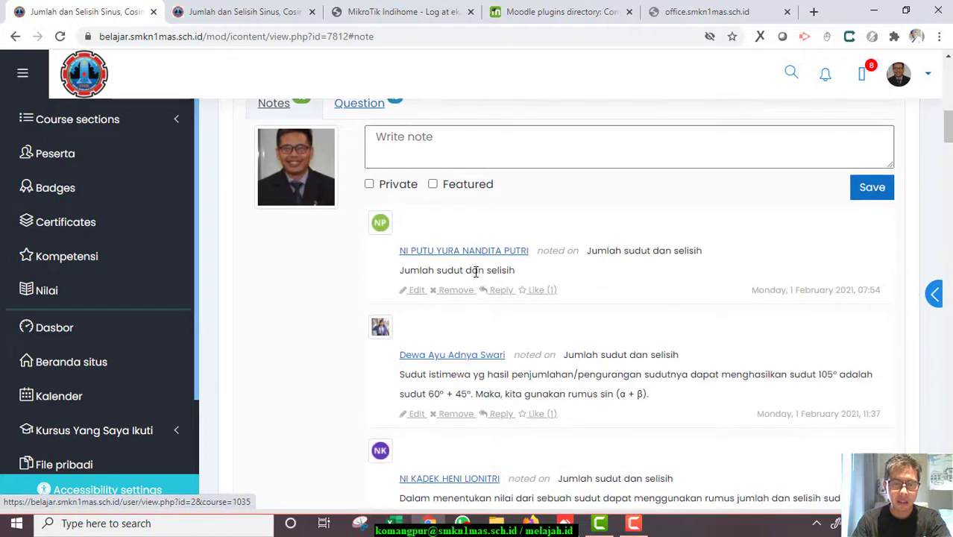
# Show the students' questions on page 1 and switch back to read through their notes
pyautogui.scroll(1, 378, 198)
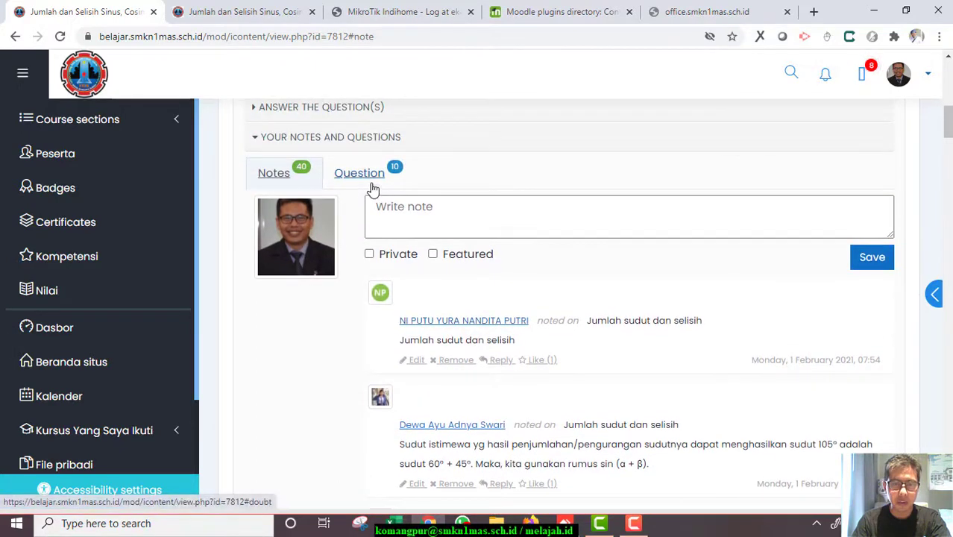
pyautogui.click(371, 187)
pyautogui.click(302, 183)
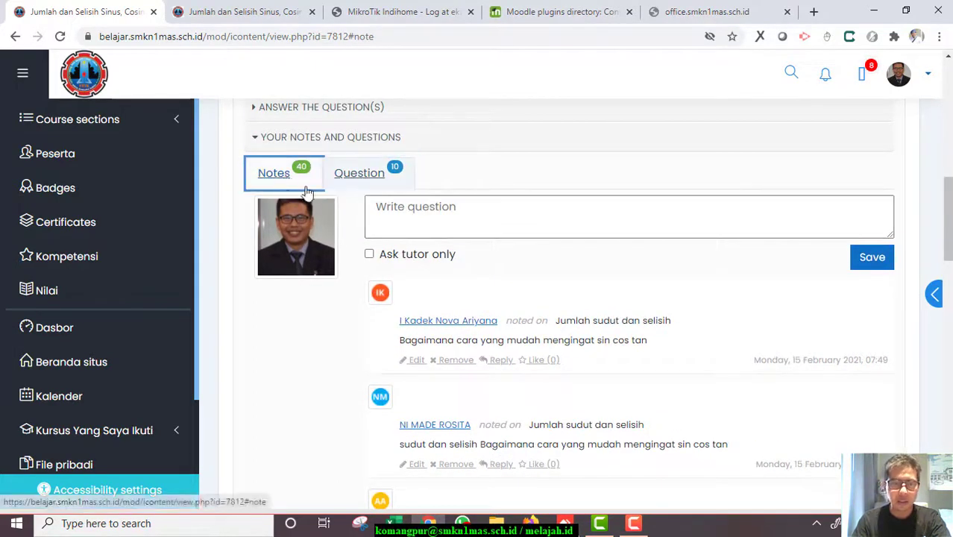
pyautogui.scroll(-4, 529, 262)
pyautogui.scroll(-1, 522, 284)
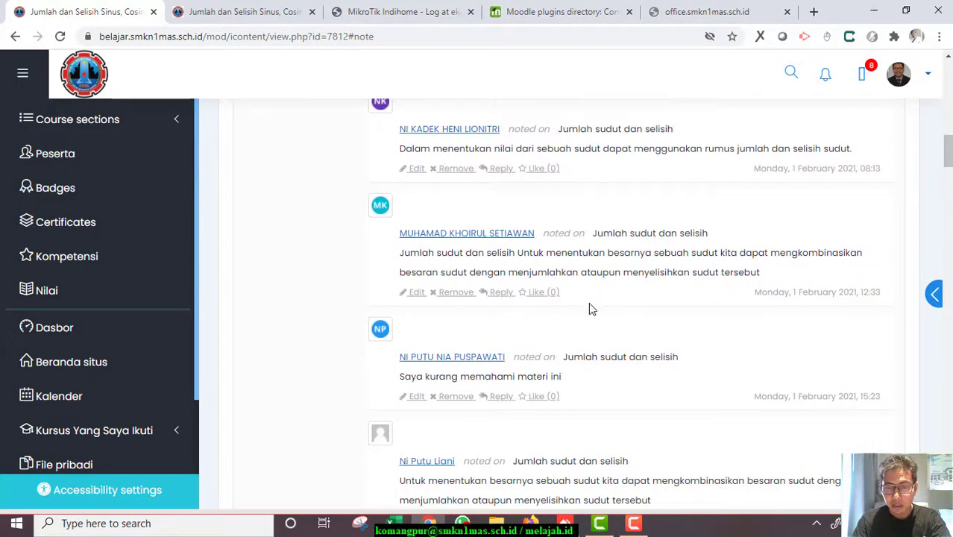
pyautogui.scroll(5, 590, 302)
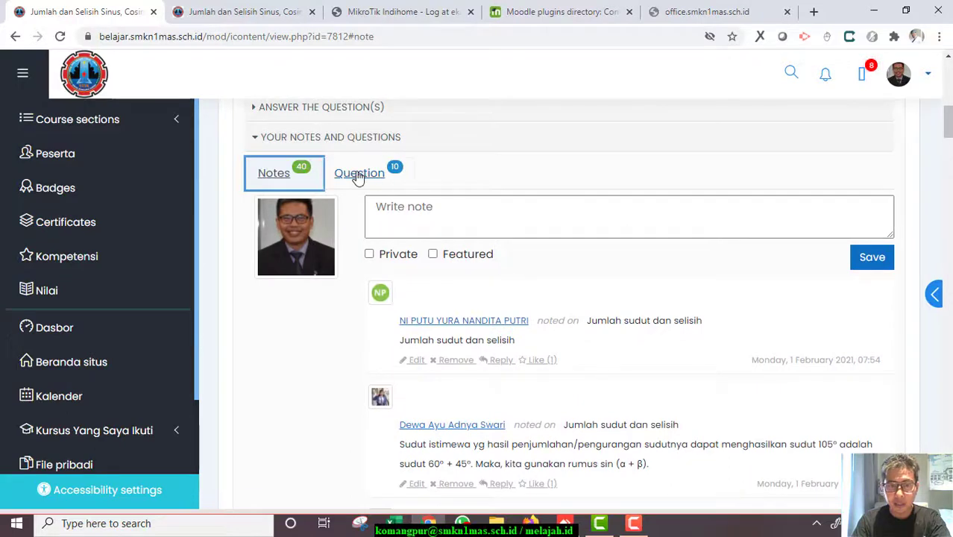
# Show the students' questions on page 1 again and like the first one
pyautogui.click(358, 176)
pyautogui.scroll(-1, 578, 347)
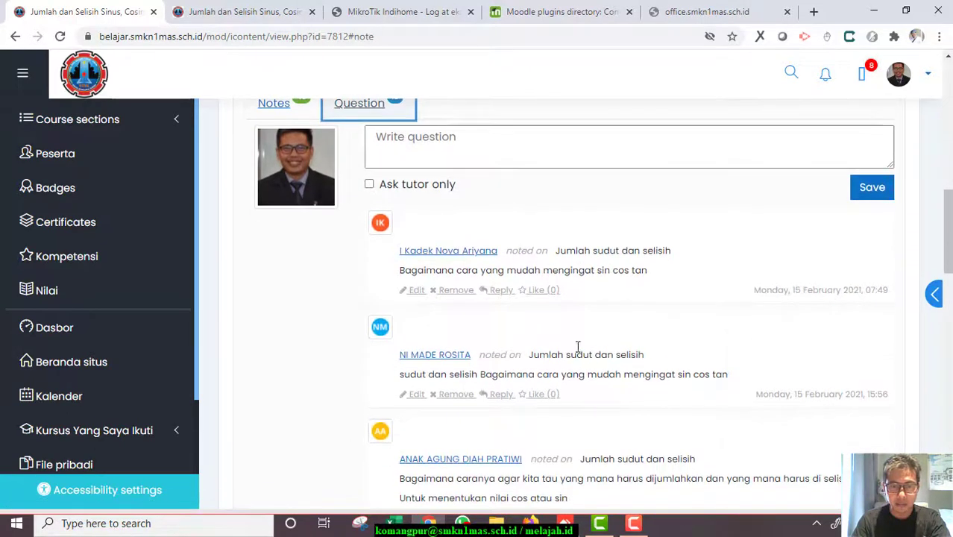
pyautogui.click(539, 290)
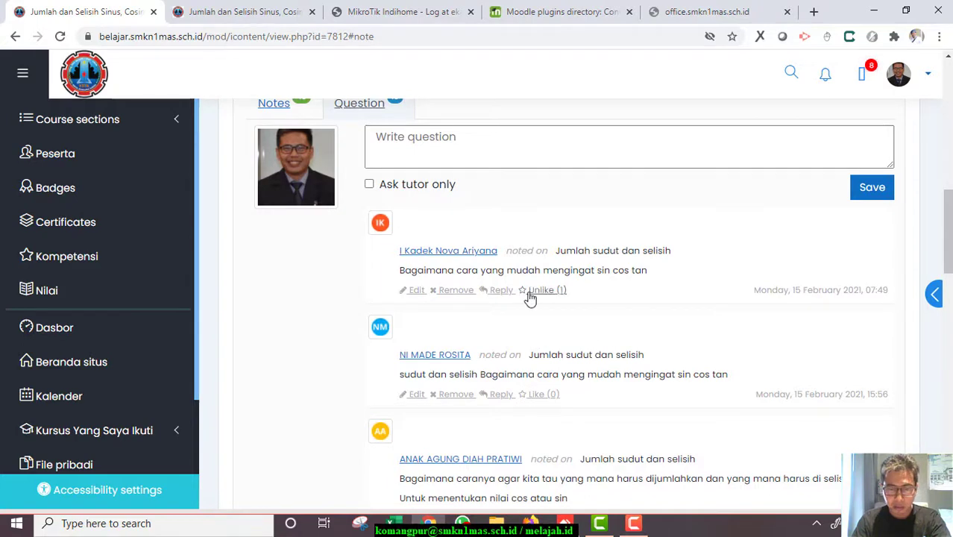
# Collapse page 1's notes and questions, and expand its answer section to view the Salah/Benar question
pyautogui.scroll(1, 526, 299)
pyautogui.scroll(1, 523, 301)
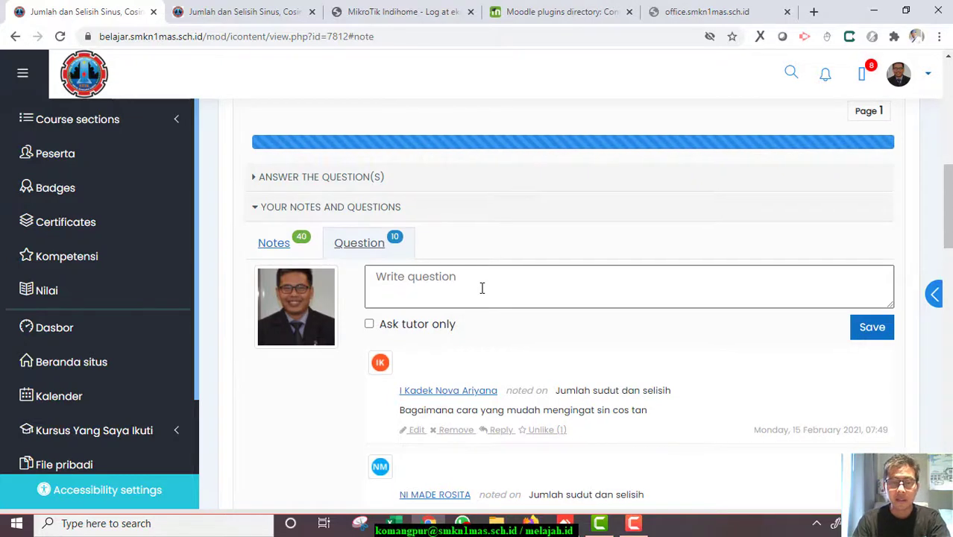
pyautogui.scroll(1, 479, 294)
pyautogui.click(256, 279)
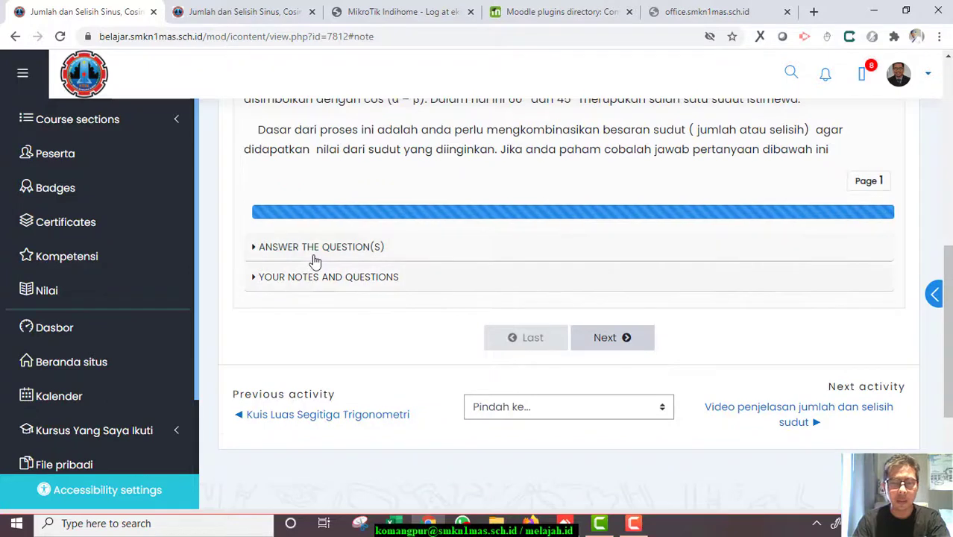
pyautogui.scroll(1, 321, 261)
pyautogui.click(312, 323)
pyautogui.scroll(-2, 509, 291)
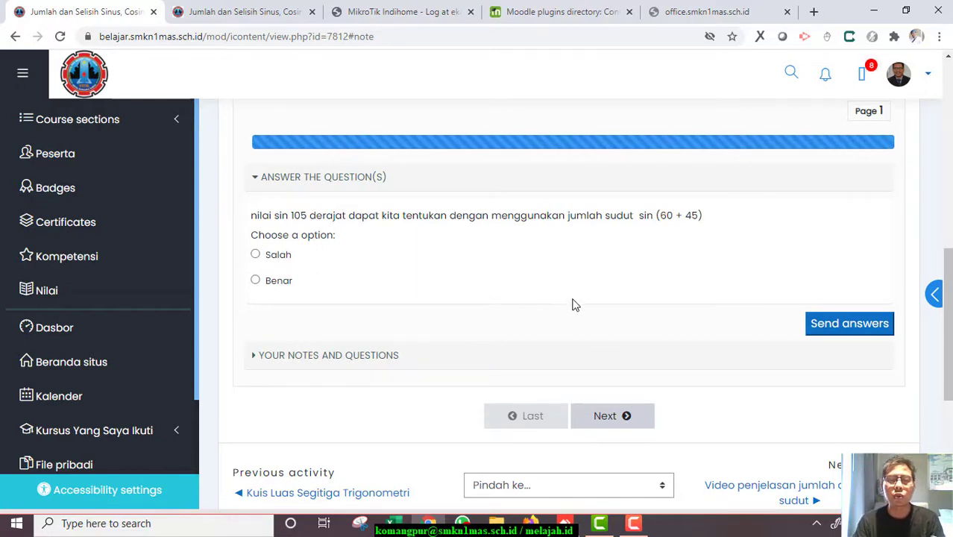
# View page 2, "Mengapa Harus belajar?", and look through page 3, "Sudut istimewa", down to its notes section
pyautogui.scroll(5, 574, 304)
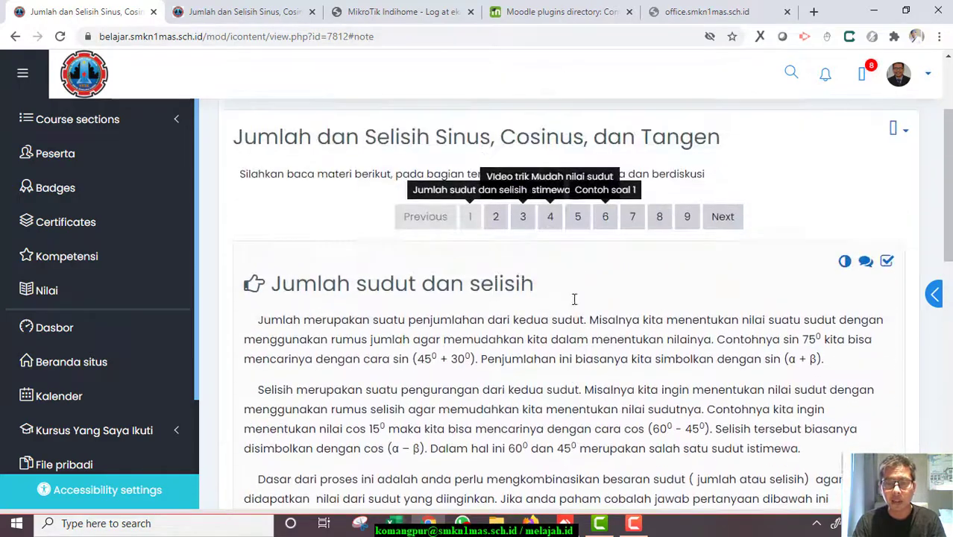
pyautogui.click(499, 217)
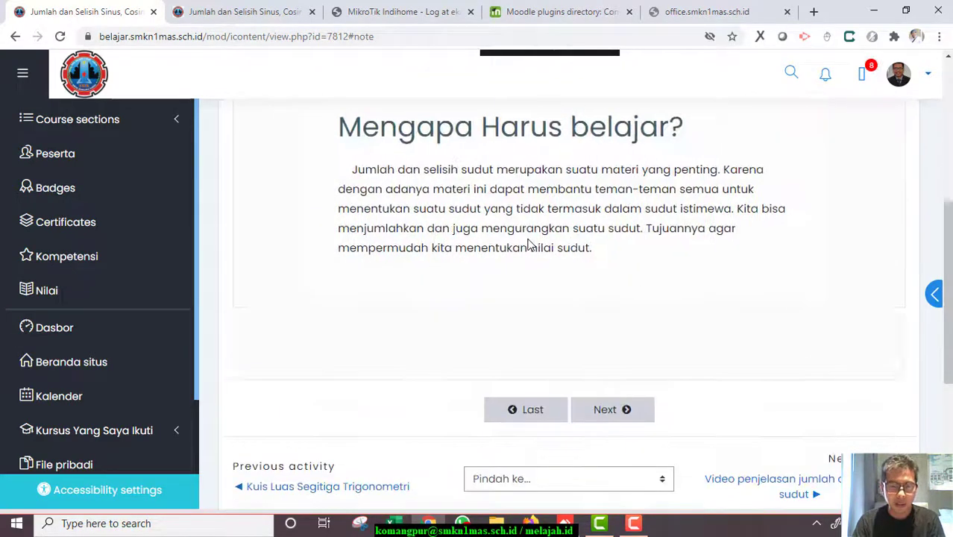
pyautogui.scroll(2, 528, 242)
pyautogui.click(523, 152)
pyautogui.scroll(-3, 699, 268)
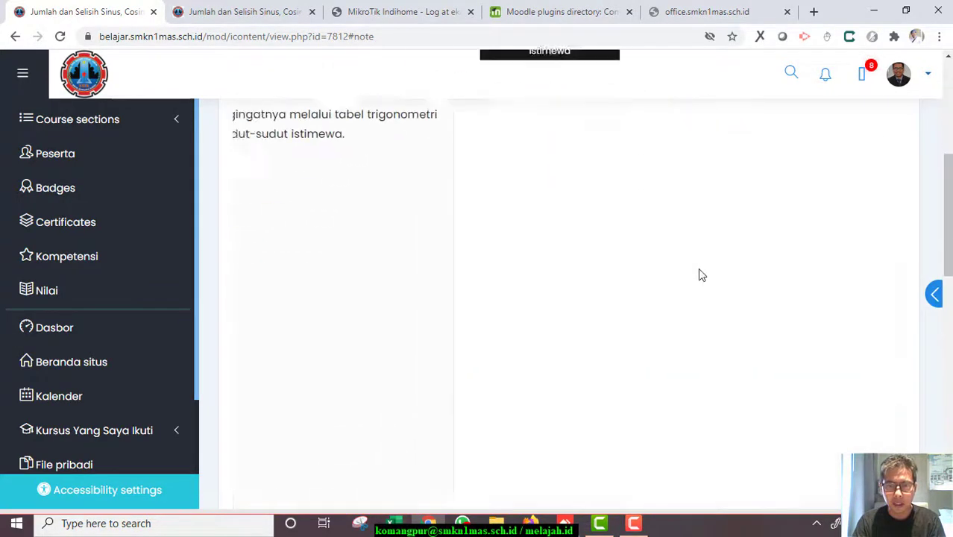
pyautogui.scroll(-8, 699, 275)
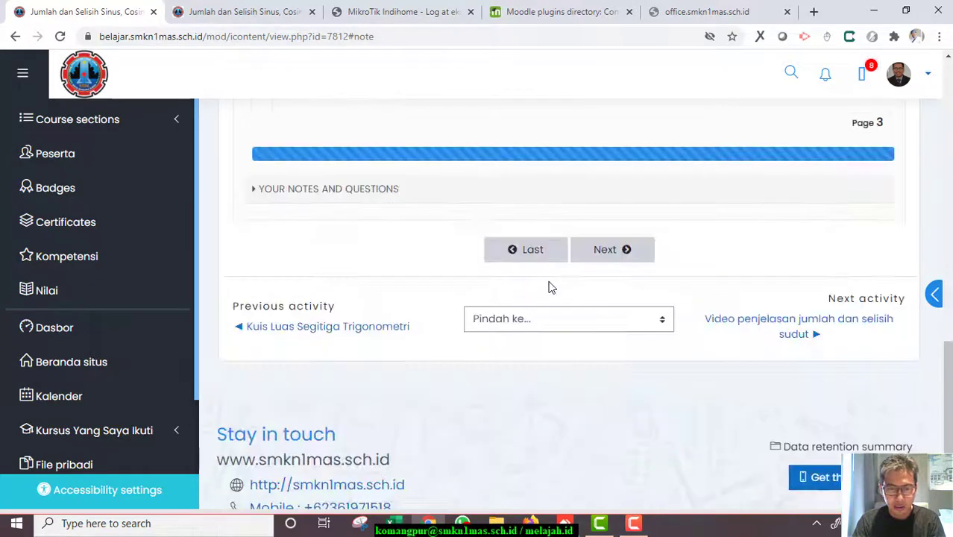
# Expand the notes and questions of page 3, look over the notes, and collapse the section again
pyautogui.click(386, 192)
pyautogui.scroll(-3, 581, 239)
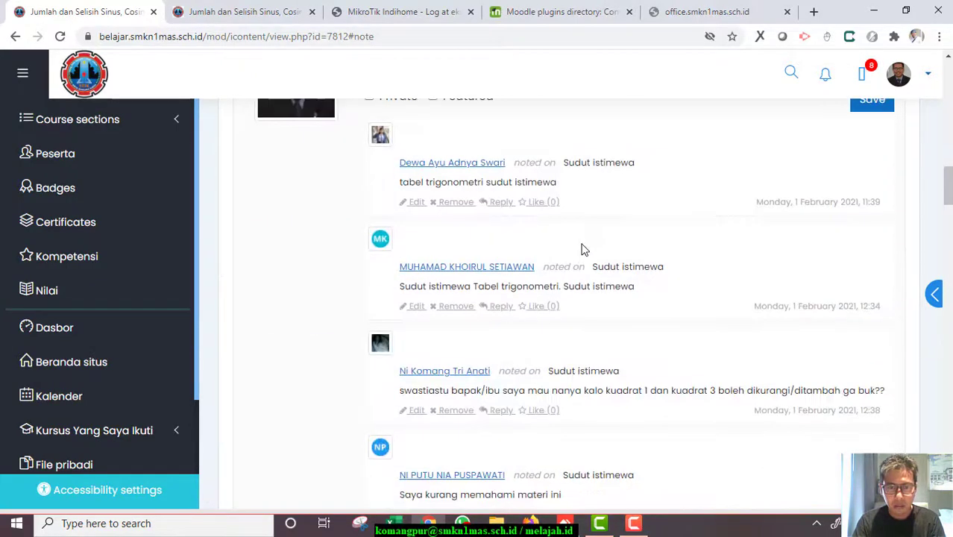
pyautogui.scroll(4, 581, 244)
pyautogui.click(258, 258)
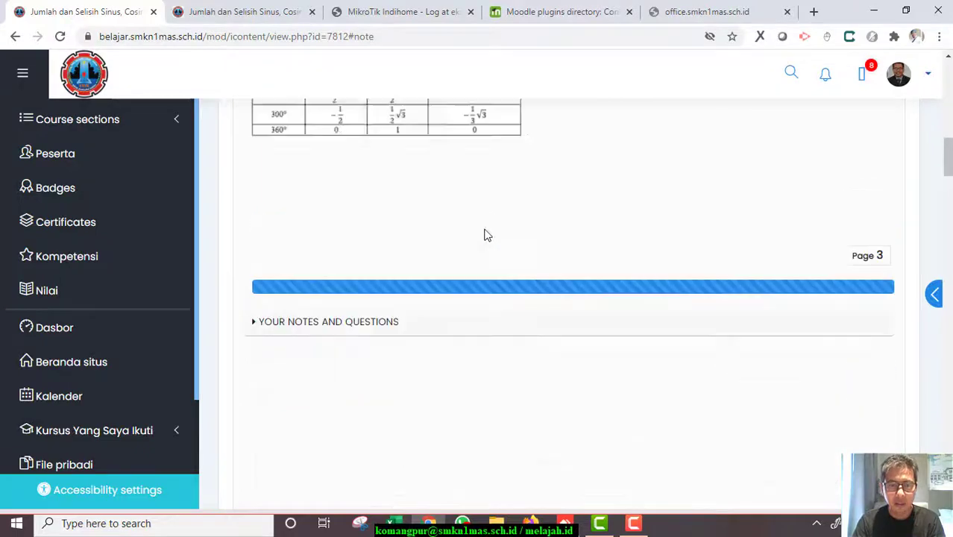
pyautogui.scroll(6, 485, 235)
pyautogui.scroll(3, 495, 241)
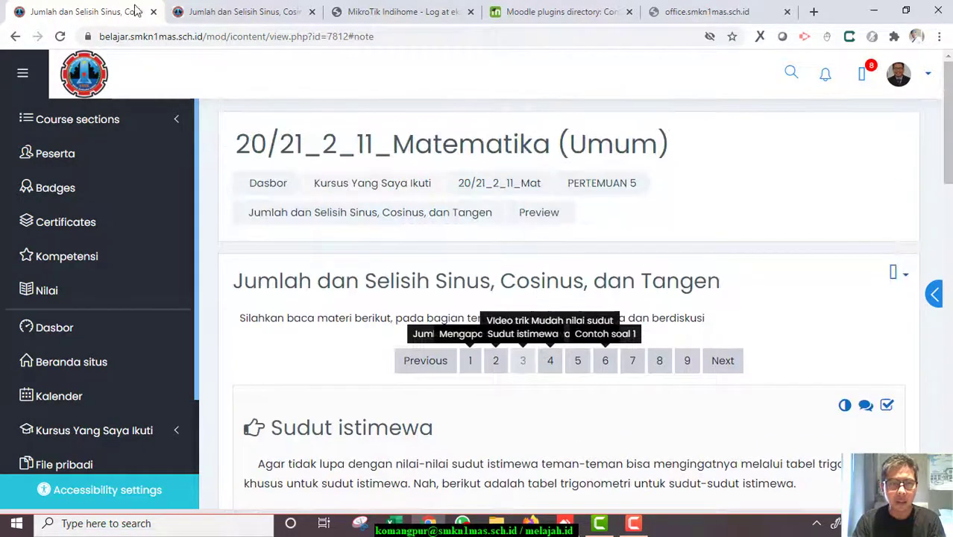
# Switch to the Moodle plugins directory, review the Content Pages (mod_icontent) description and open its list of downloadable versions
pyautogui.click(564, 12)
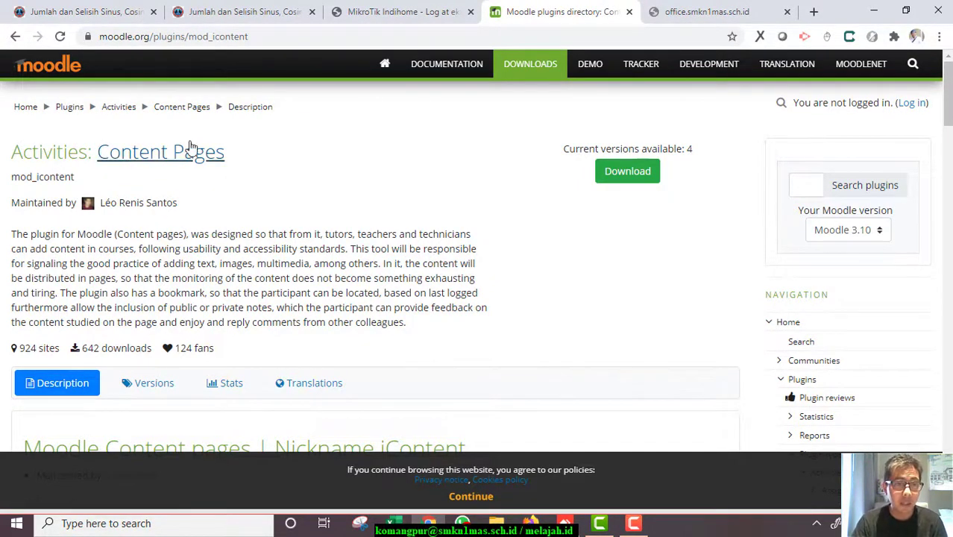
pyautogui.scroll(-3, 309, 187)
pyautogui.scroll(-6, 313, 183)
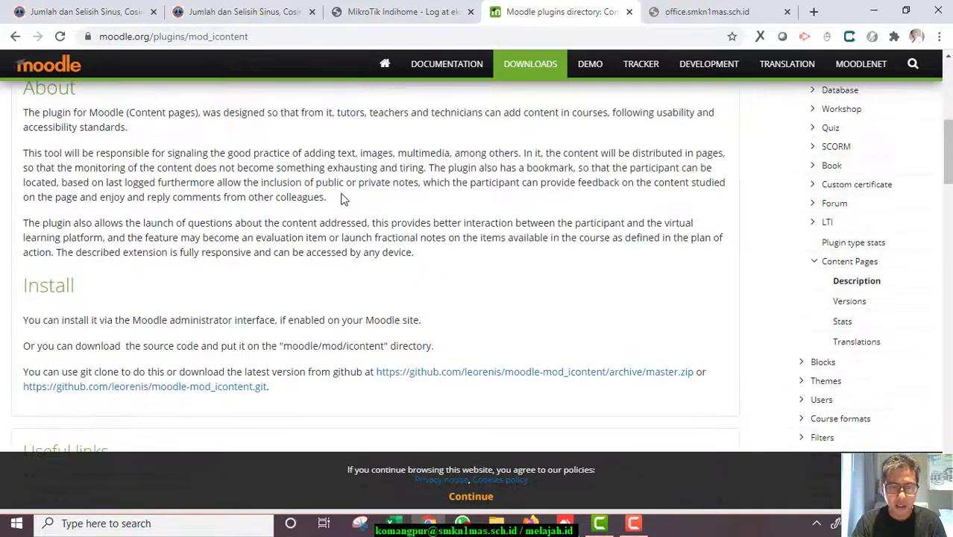
pyautogui.scroll(9, 340, 196)
pyautogui.click(626, 190)
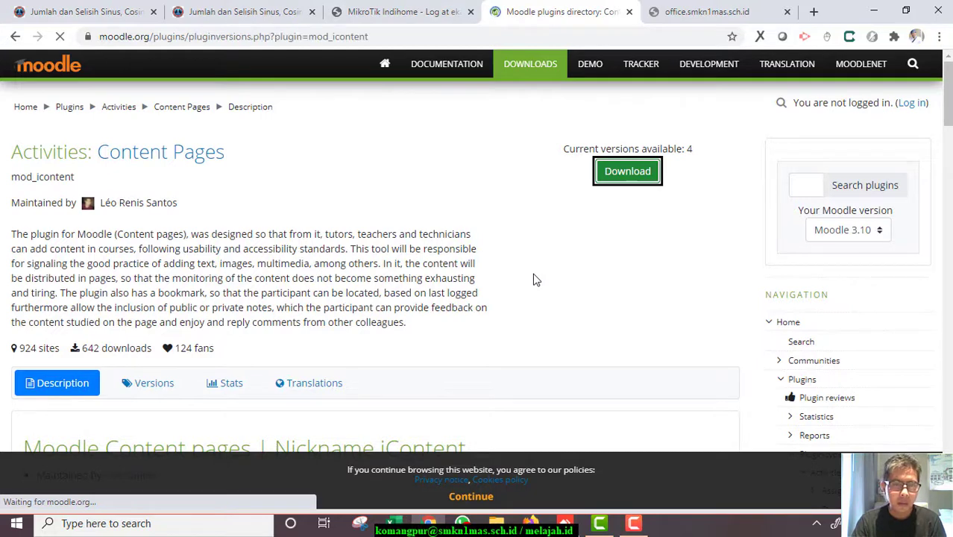
pyautogui.scroll(-4, 543, 279)
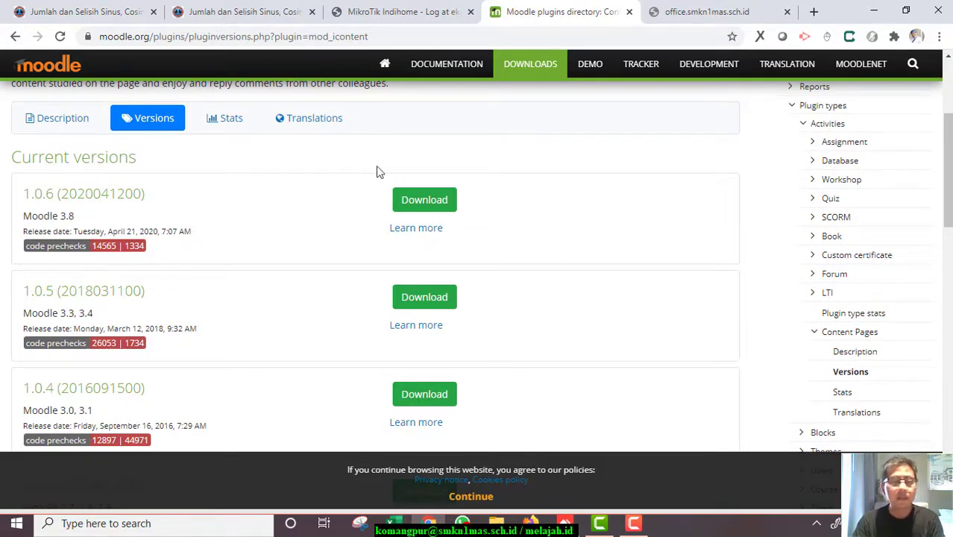
# Switch back to the school Moodle site and open the "sertif" course from the list of enrolled courses
pyautogui.click(100, 11)
pyautogui.scroll(-2, 448, 253)
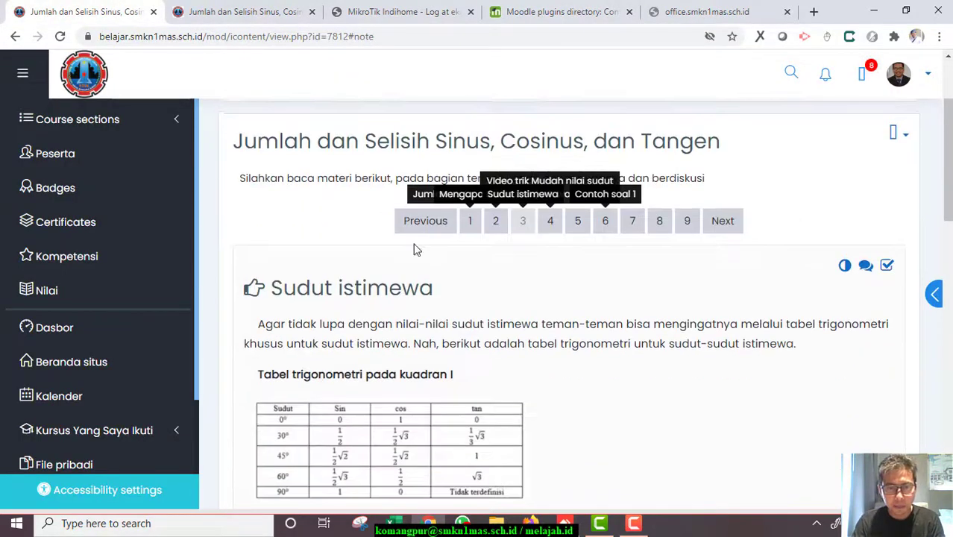
pyautogui.scroll(-1, 112, 395)
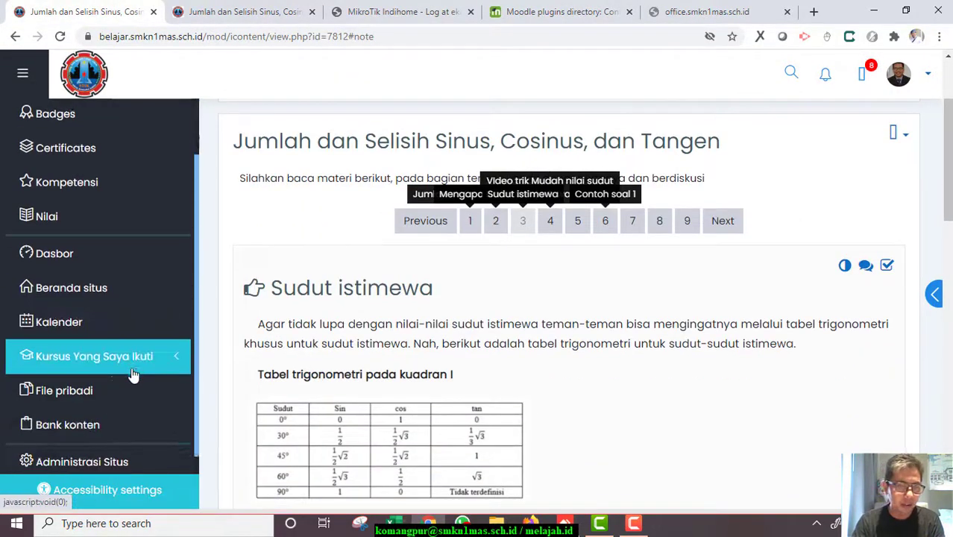
pyautogui.scroll(-1, 128, 369)
pyautogui.click(128, 340)
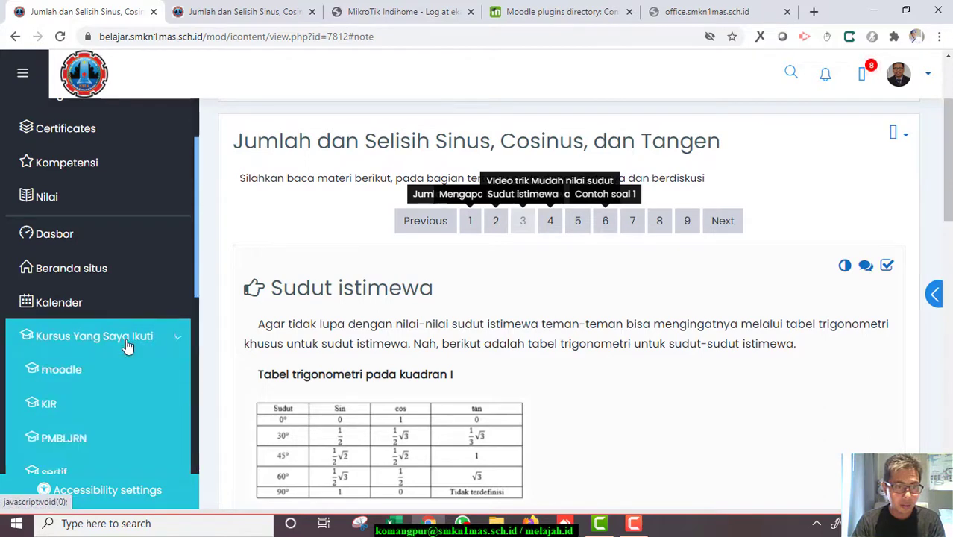
pyautogui.scroll(-3, 89, 314)
pyautogui.click(185, 264)
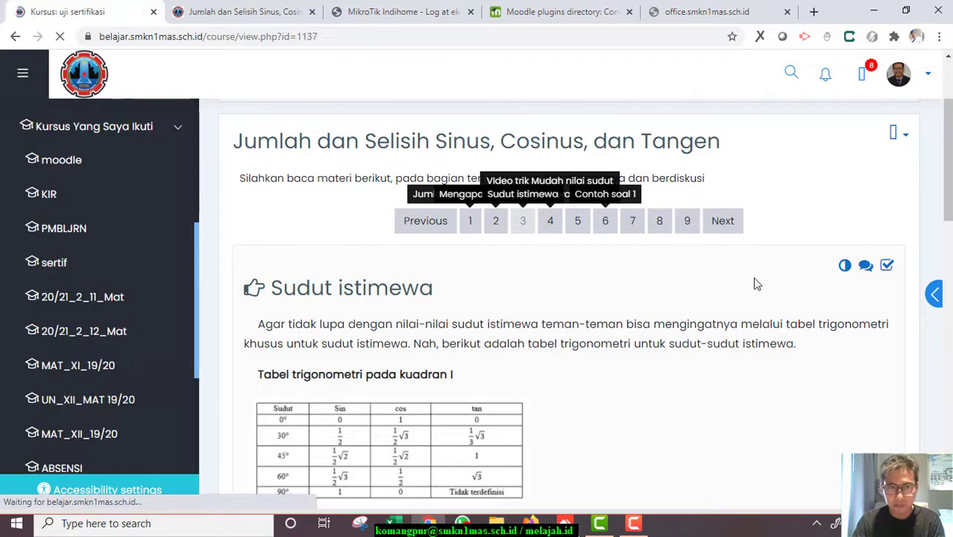
# Look over the course's topics and turn on editing mode for the course
pyautogui.scroll(-3, 737, 308)
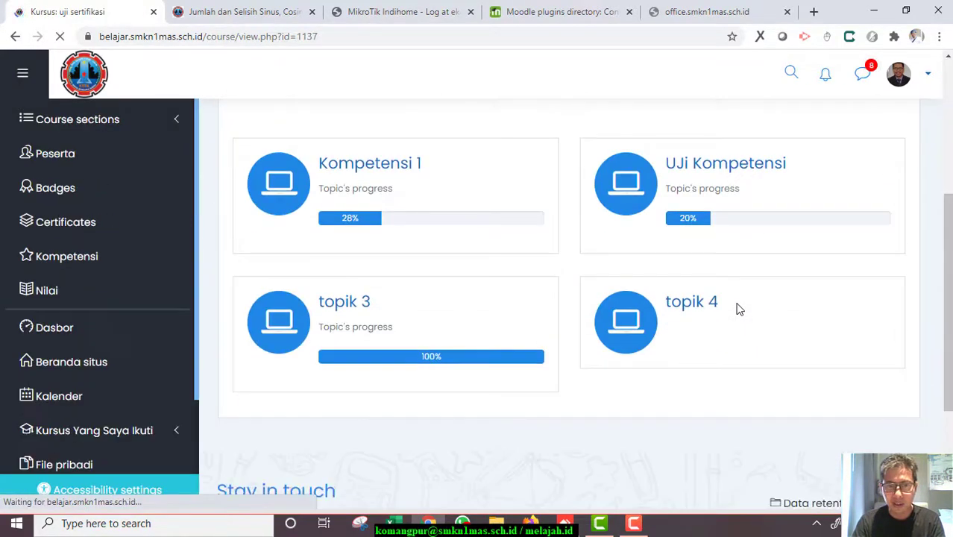
pyautogui.scroll(3, 868, 187)
pyautogui.click(816, 127)
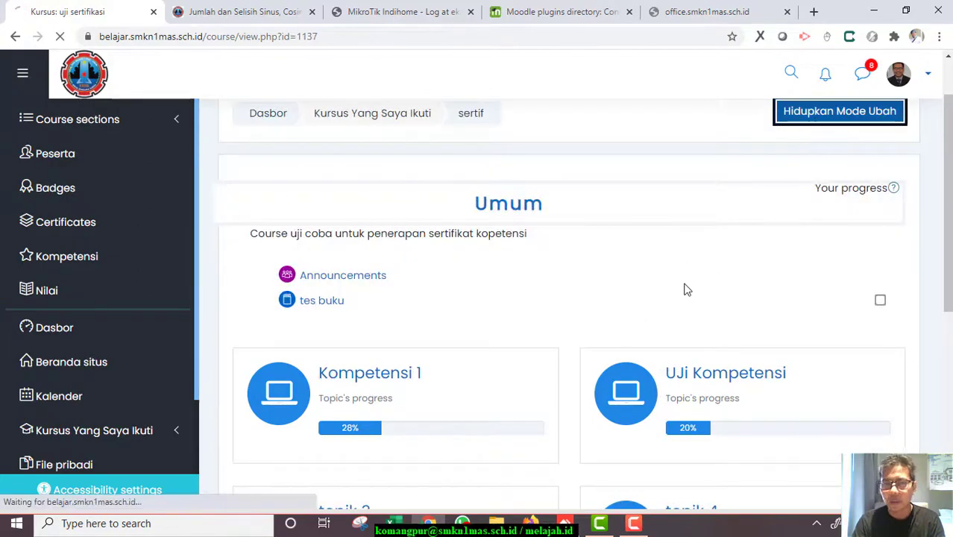
# Open the "tess pemrograman" assignment from UJi Kompetensi in a new browser tab and go to its grading page
pyautogui.scroll(-10, 610, 304)
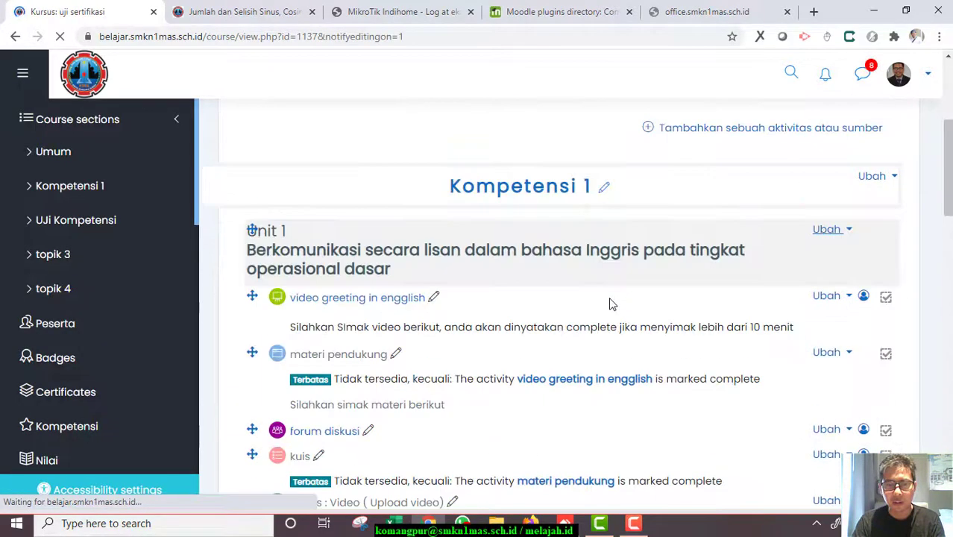
pyautogui.scroll(-6, 596, 306)
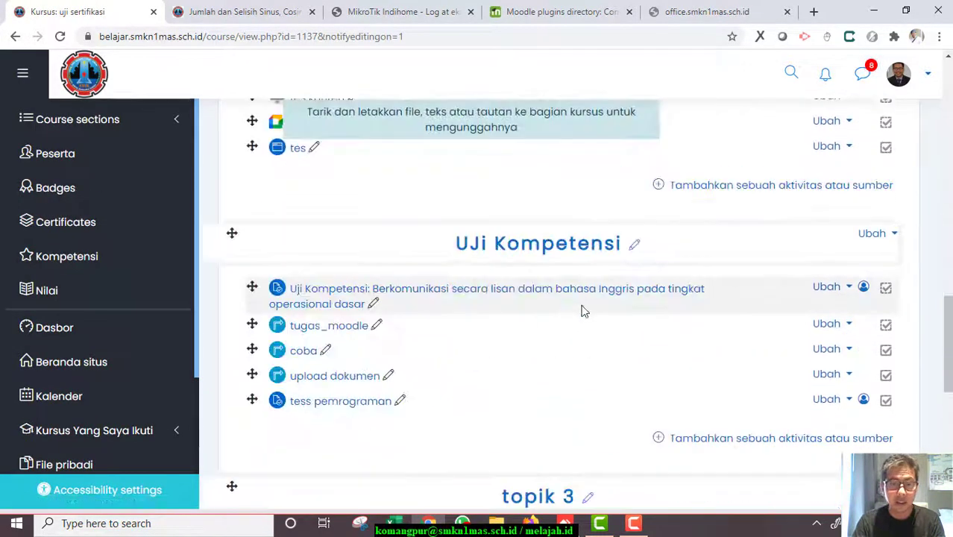
pyautogui.scroll(-1, 543, 314)
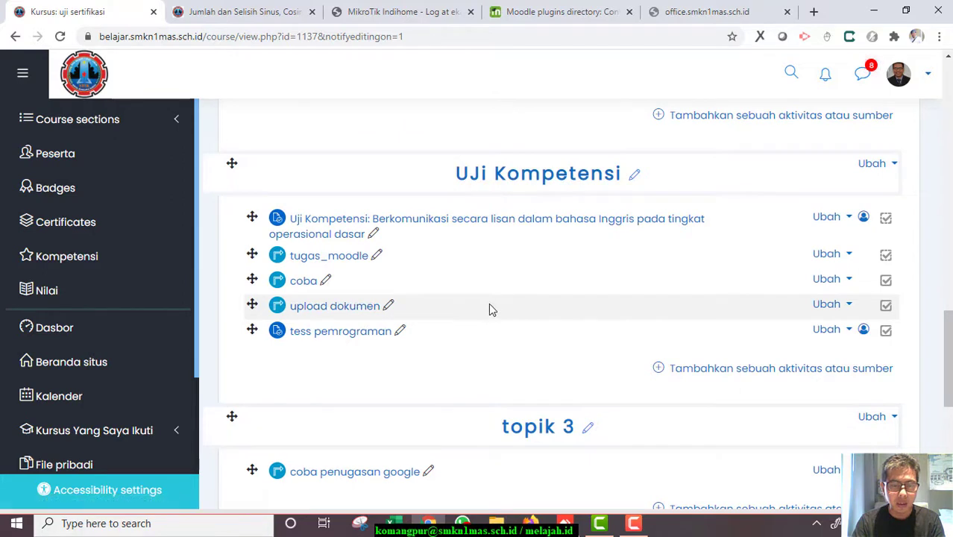
pyautogui.rightClick(345, 337)
pyautogui.click(375, 344)
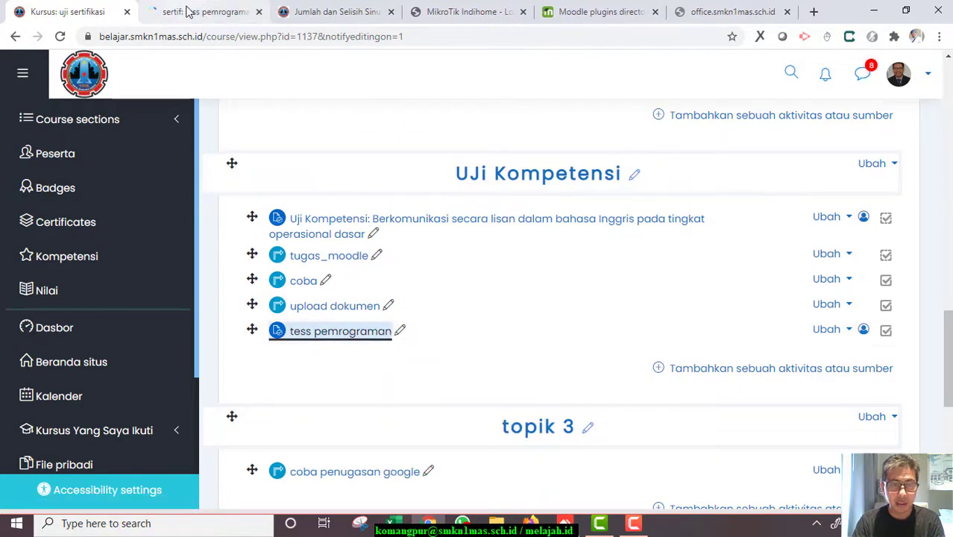
pyautogui.click(189, 11)
pyautogui.scroll(-5, 463, 186)
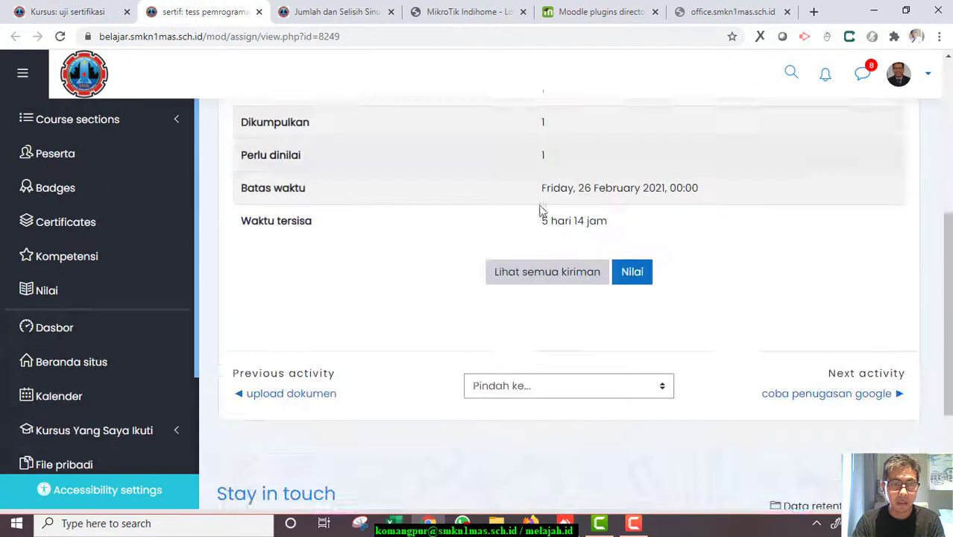
pyautogui.click(632, 272)
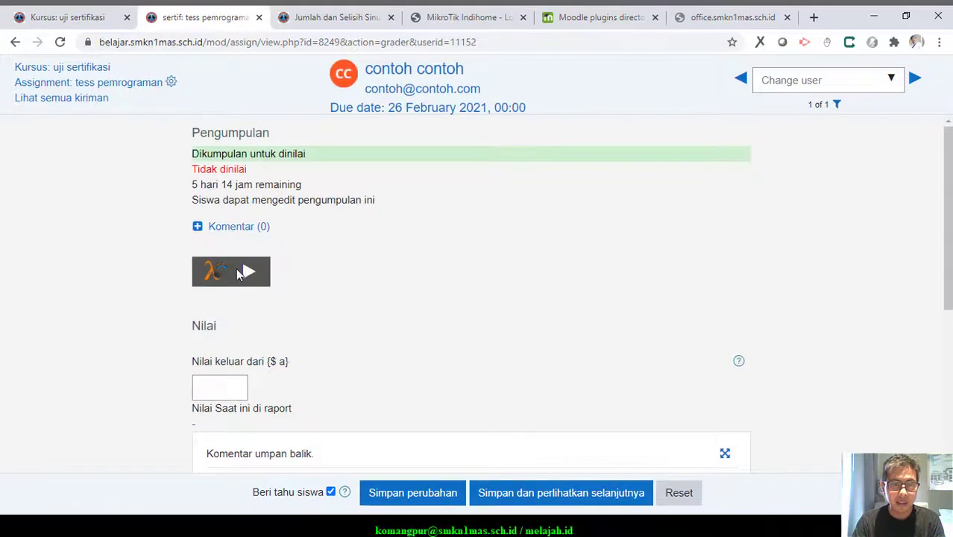
# View the student's submitted Snap! project in full-screen read-only mode, reopening it once, and leave full screen
pyautogui.click(236, 274)
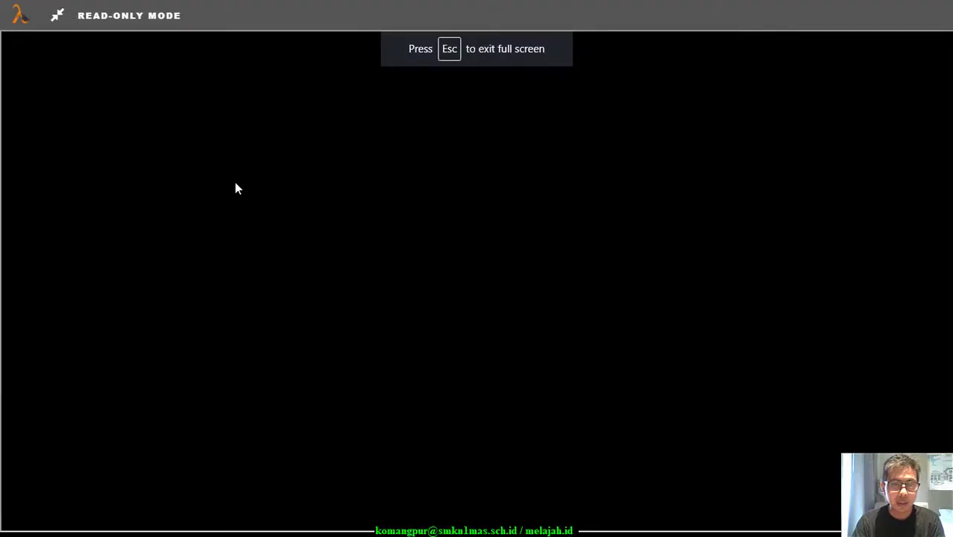
pyautogui.click(56, 23)
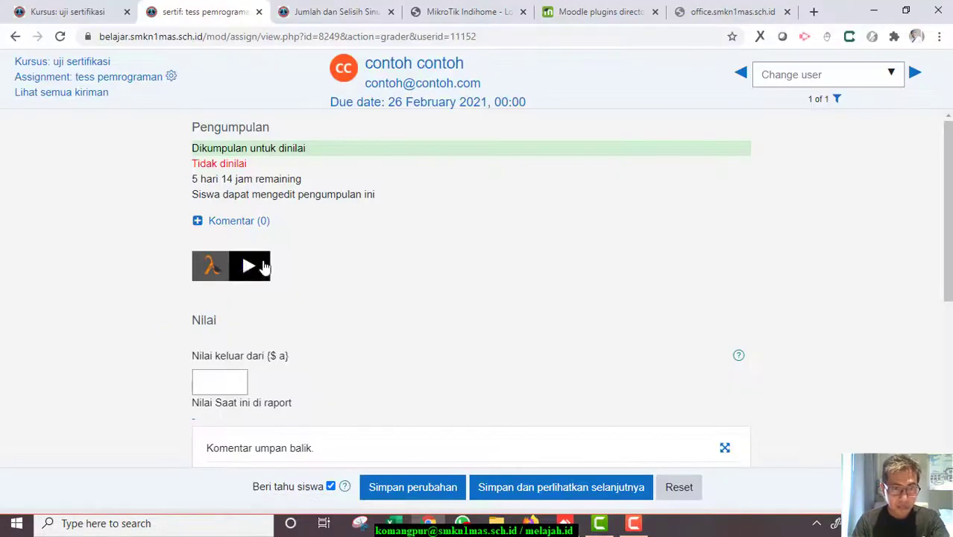
pyautogui.click(262, 267)
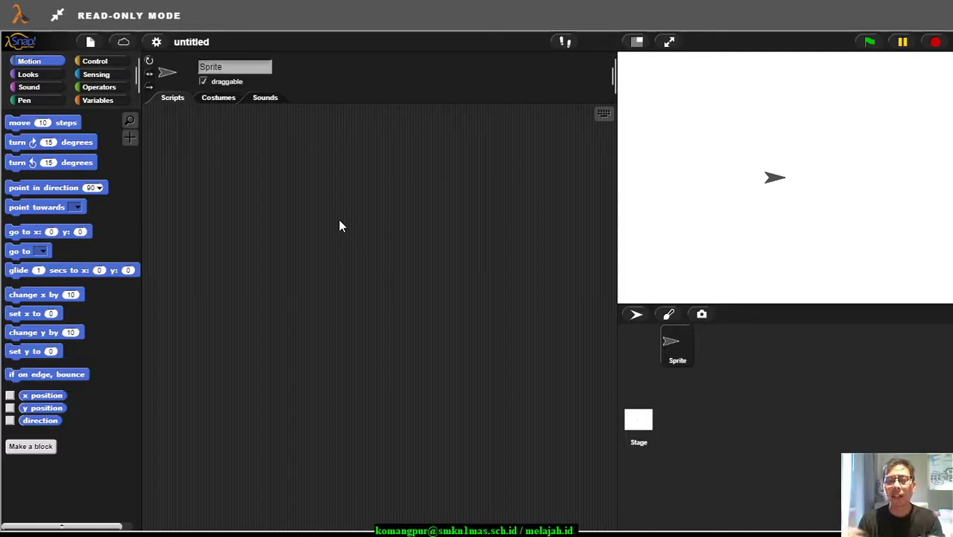
pyautogui.click(58, 15)
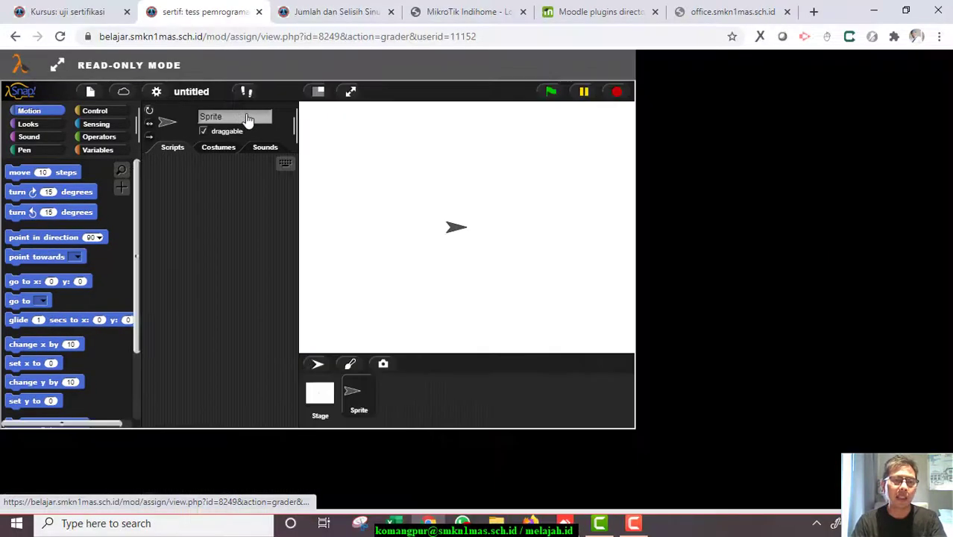
# Return to the course page and start a new Content Pages activity in topik 3 with the name "materi 1"
pyautogui.click(111, 12)
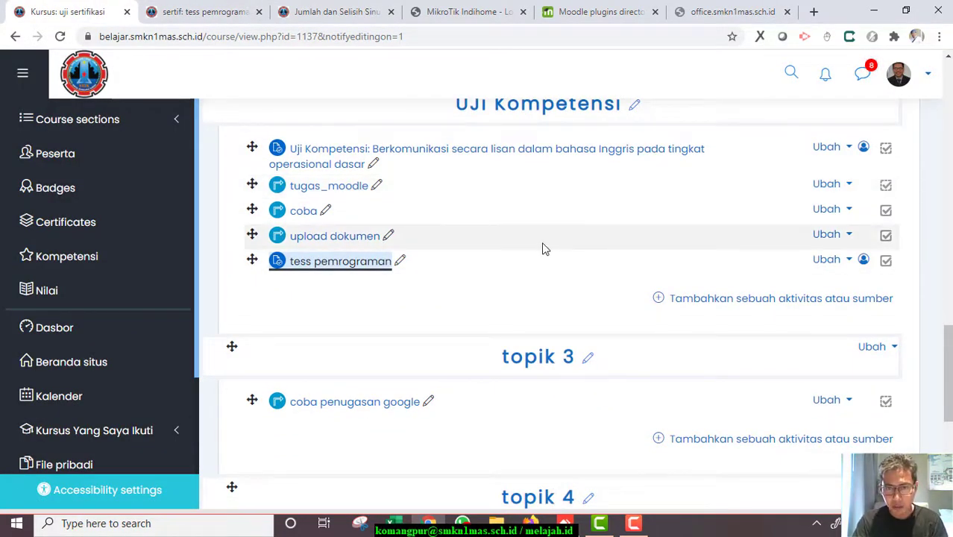
pyautogui.scroll(-4, 604, 290)
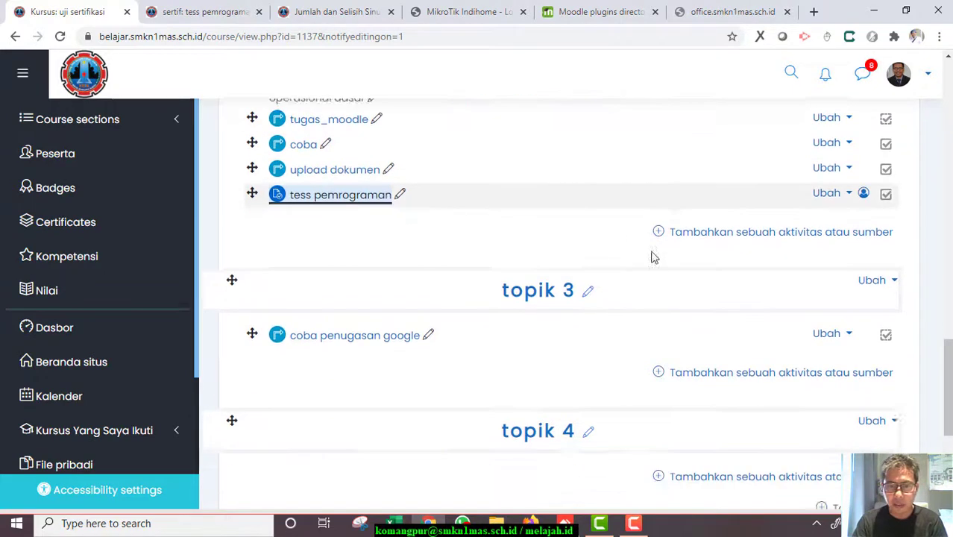
pyautogui.click(710, 164)
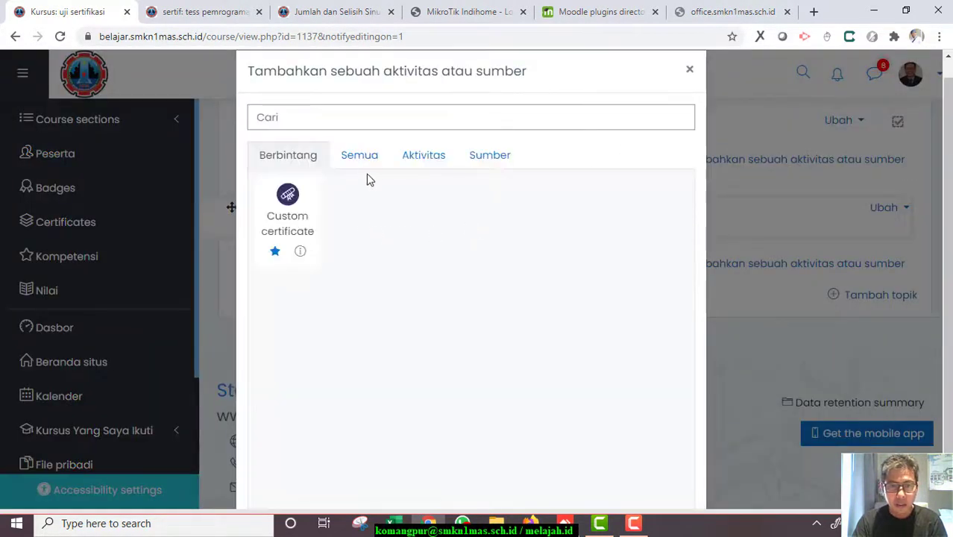
pyautogui.click(368, 162)
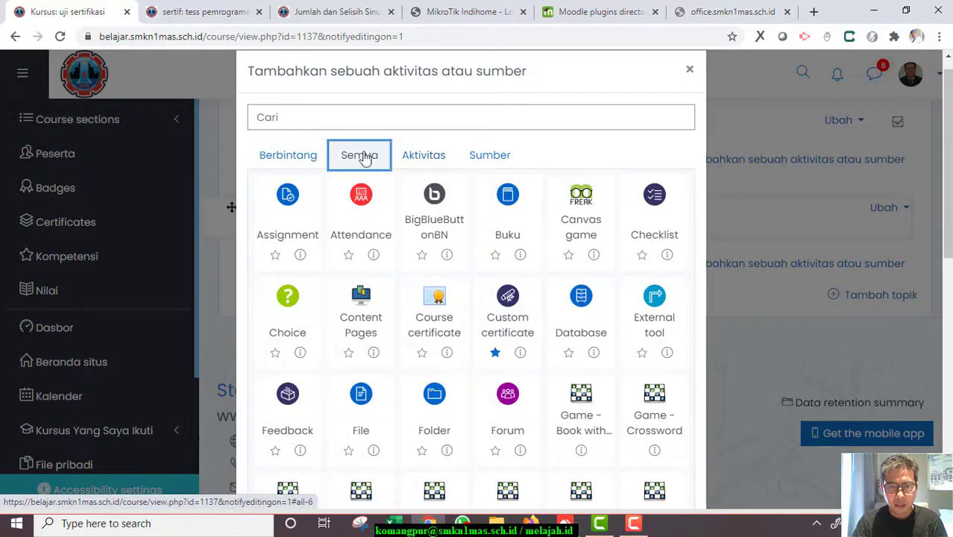
pyautogui.click(371, 322)
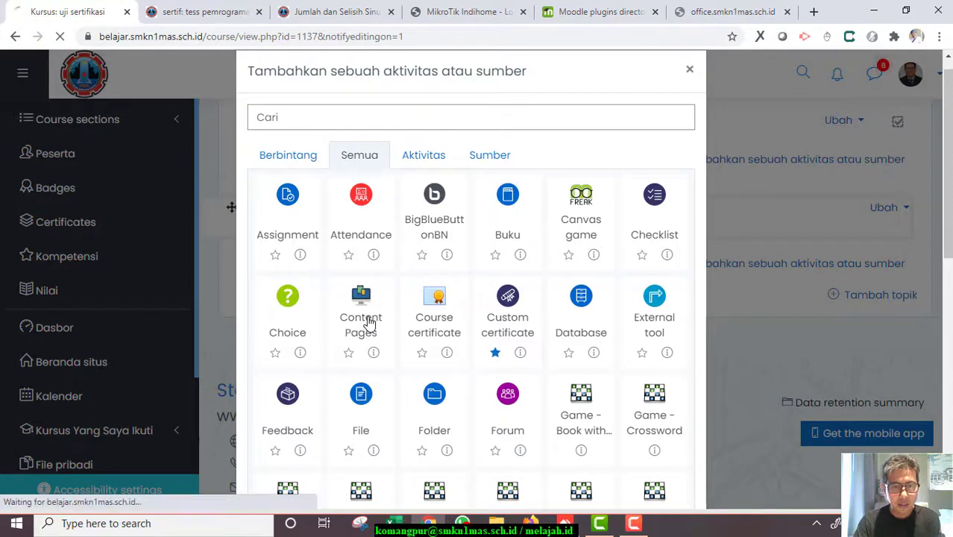
pyautogui.scroll(-1, 438, 316)
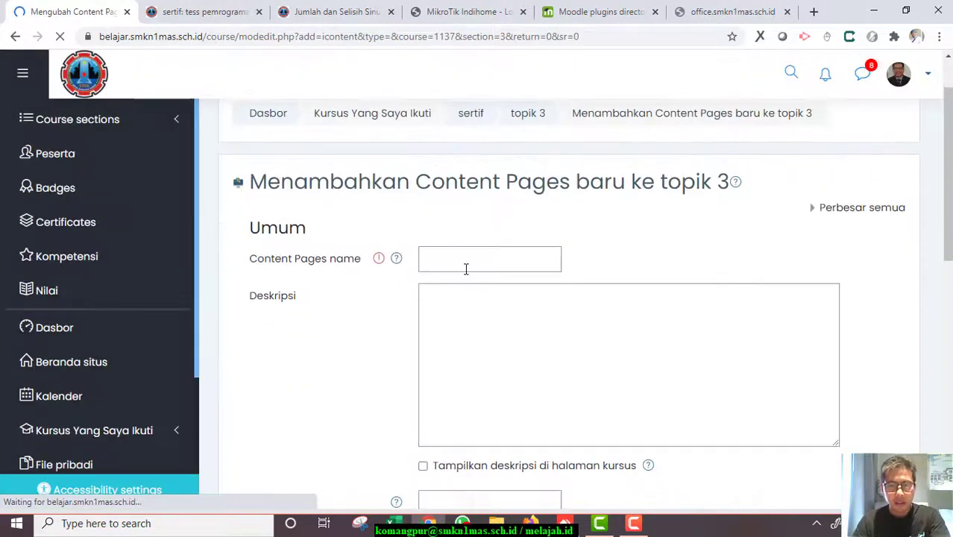
pyautogui.click(466, 264)
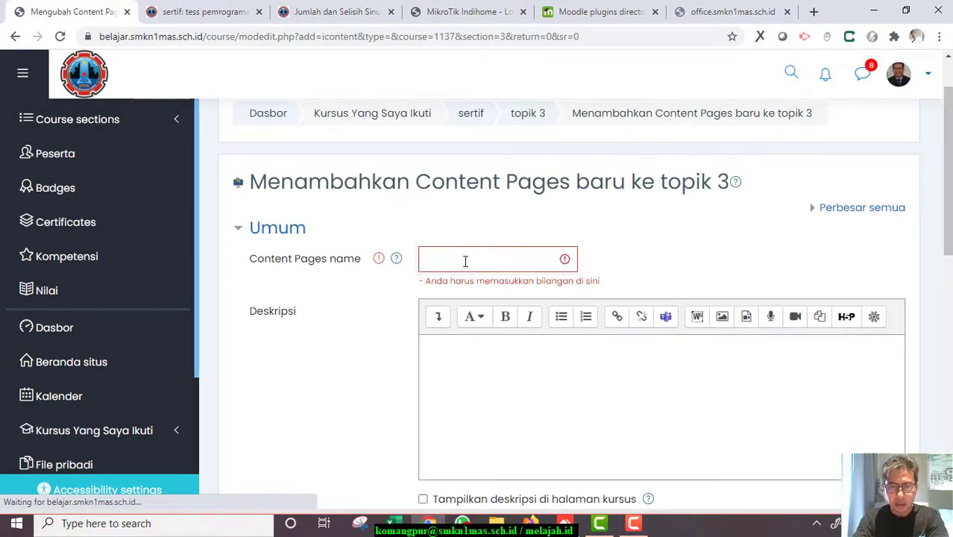
pyautogui.write('materi 1')
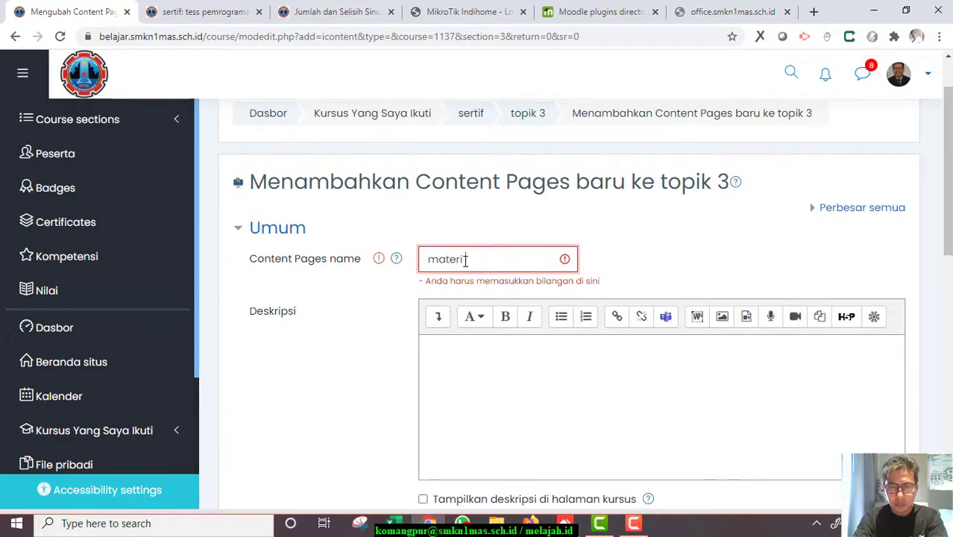
# Search Google in a new browser tab for "apa itu covid 19" and open the Alodokter COVID-19 article
pyautogui.click(814, 12)
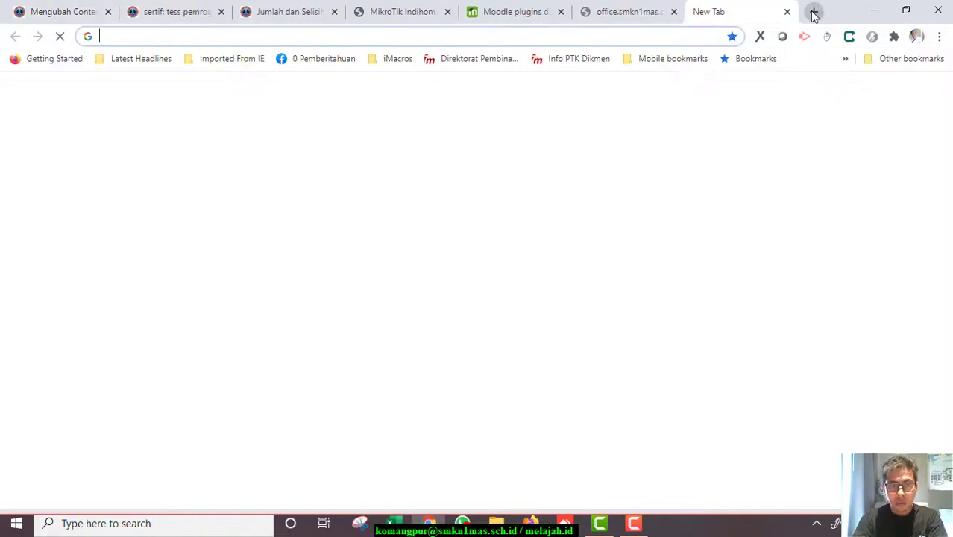
pyautogui.write('apa itu co')
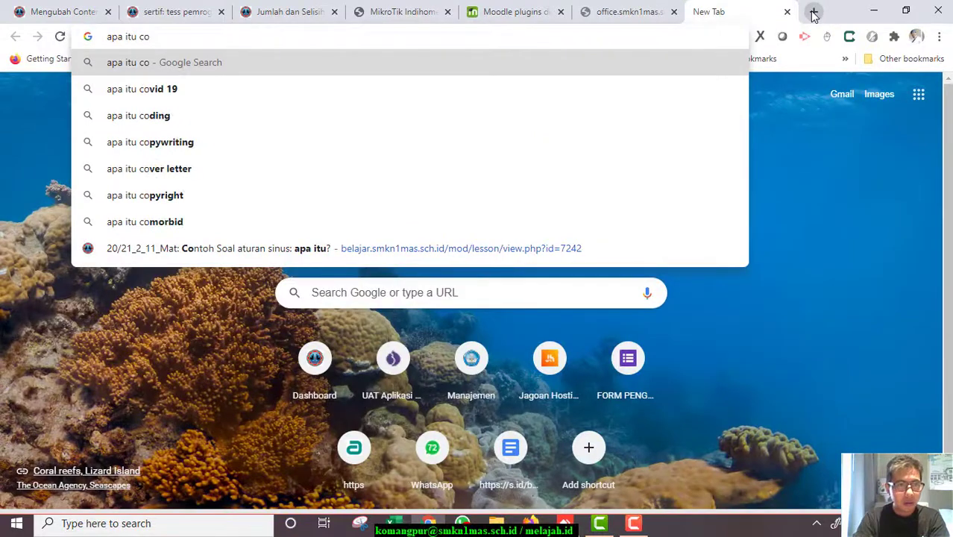
pyautogui.press('Down')
pyautogui.press('Return')
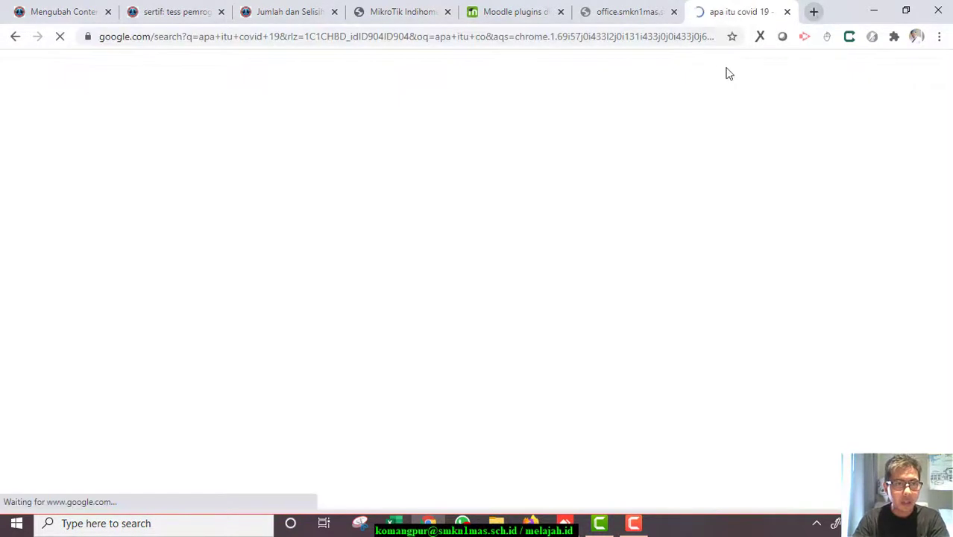
pyautogui.scroll(-5, 253, 222)
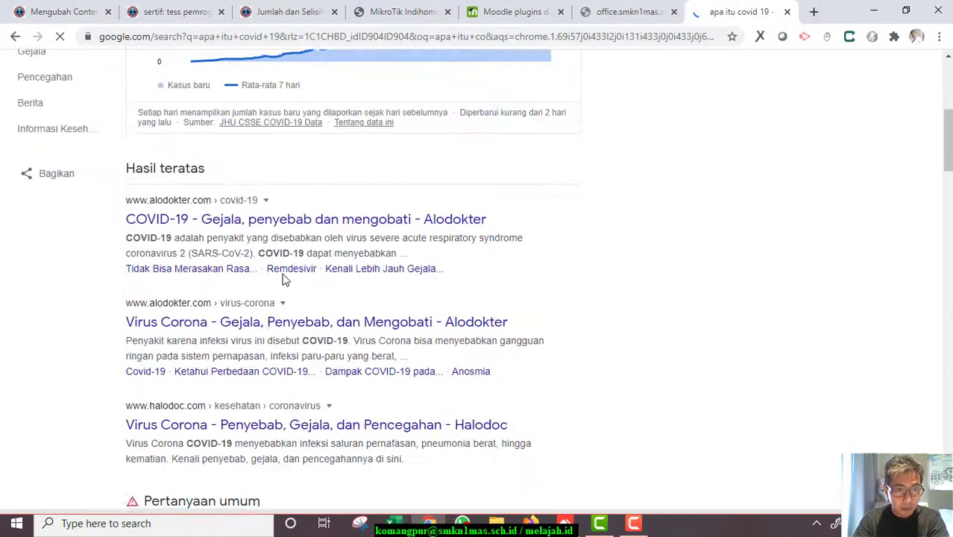
# Return to the new Content Pages form and change the activity name to "materi covid 19"
pyautogui.click(101, 12)
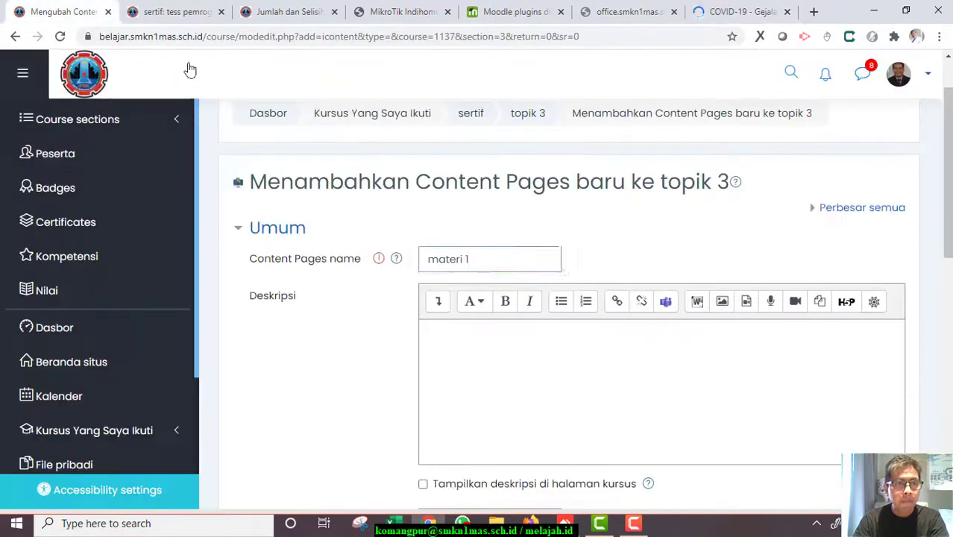
pyautogui.click(555, 259)
pyautogui.scroll(-1, 449, 219)
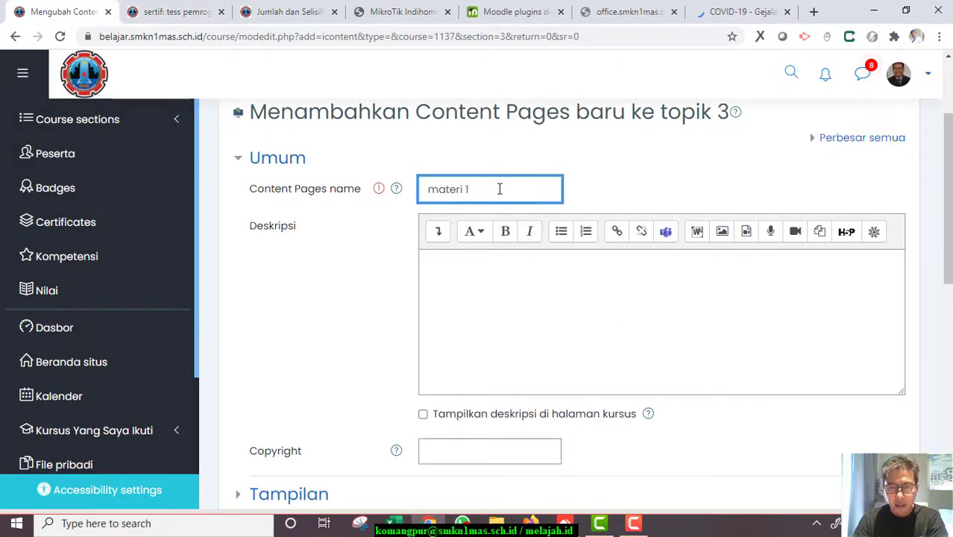
pyautogui.write('covid ')
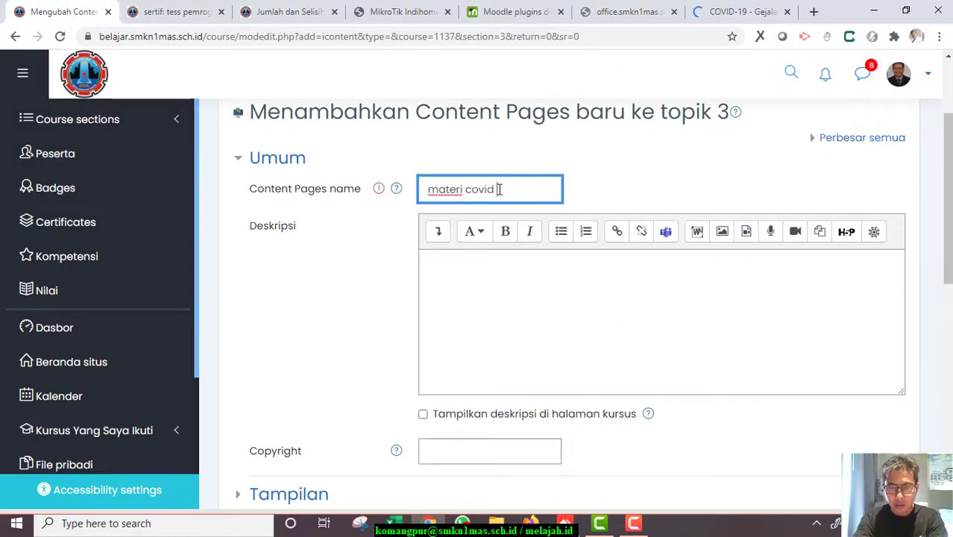
pyautogui.write('19')
# Enter "silahkan simak materi berikut" as the activity's description and look over the remaining settings sections
pyautogui.click(545, 350)
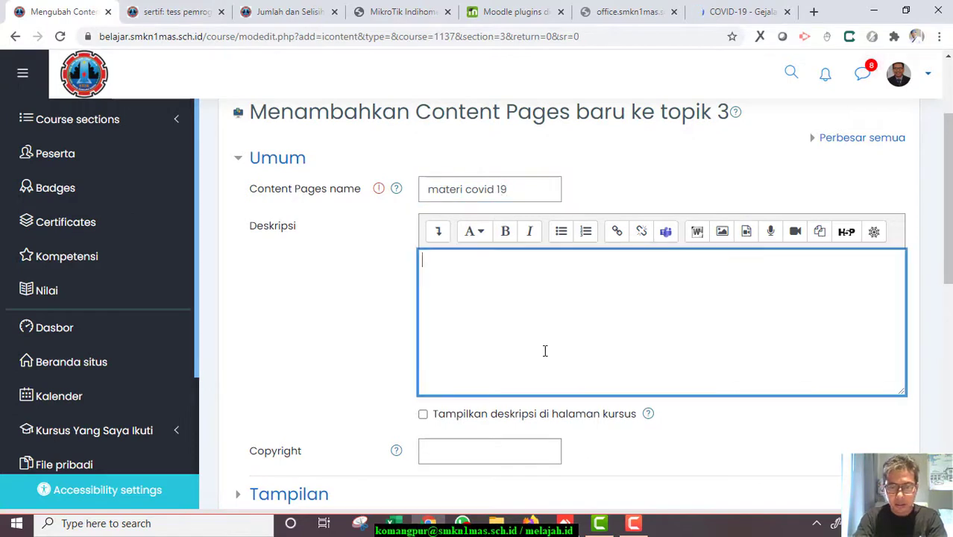
pyautogui.write('silahkan sima ')
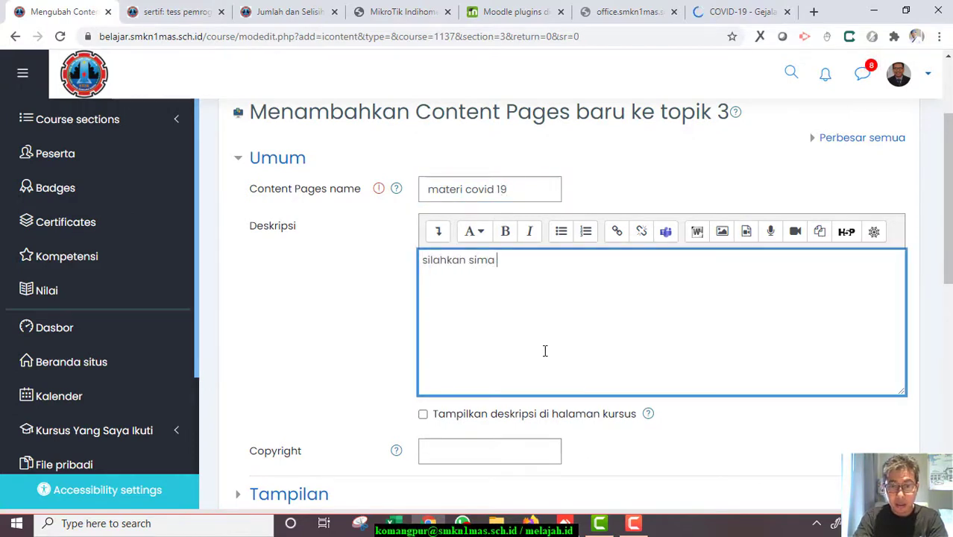
pyautogui.write('k materi berikut')
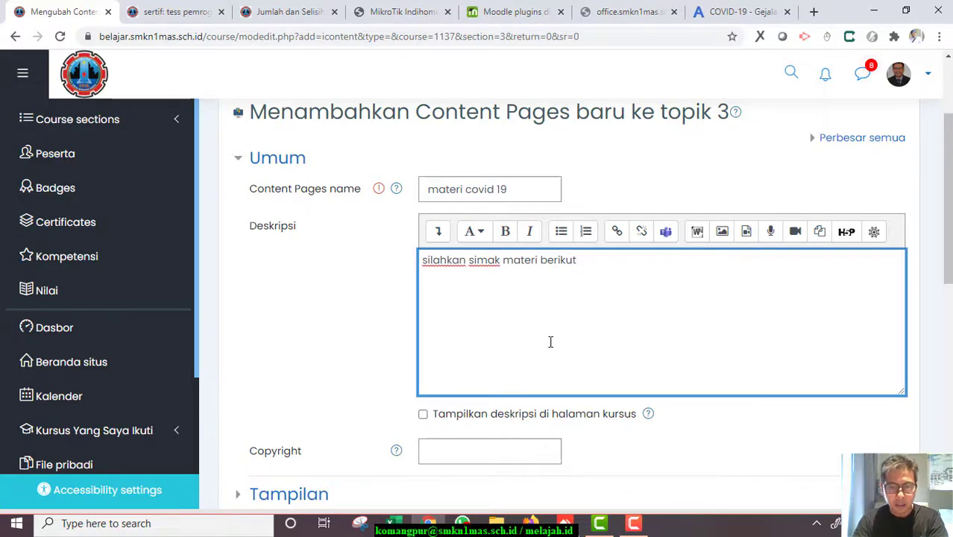
pyautogui.scroll(-3, 478, 315)
pyautogui.scroll(-3, 478, 315)
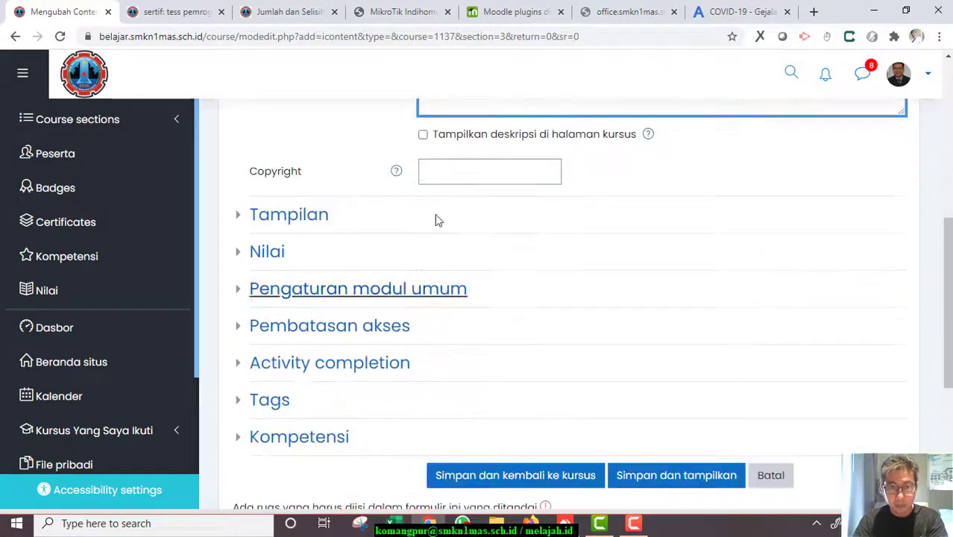
# Examine the display (Tampilan) and grade (Nilai) settings of the new Content Pages activity
pyautogui.scroll(-1, 373, 191)
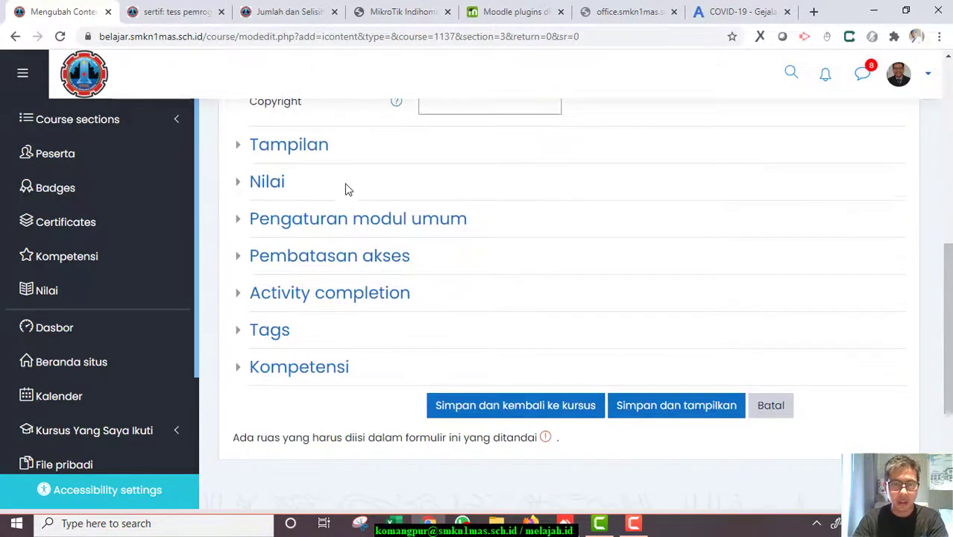
pyautogui.click(302, 154)
pyautogui.scroll(-1, 486, 270)
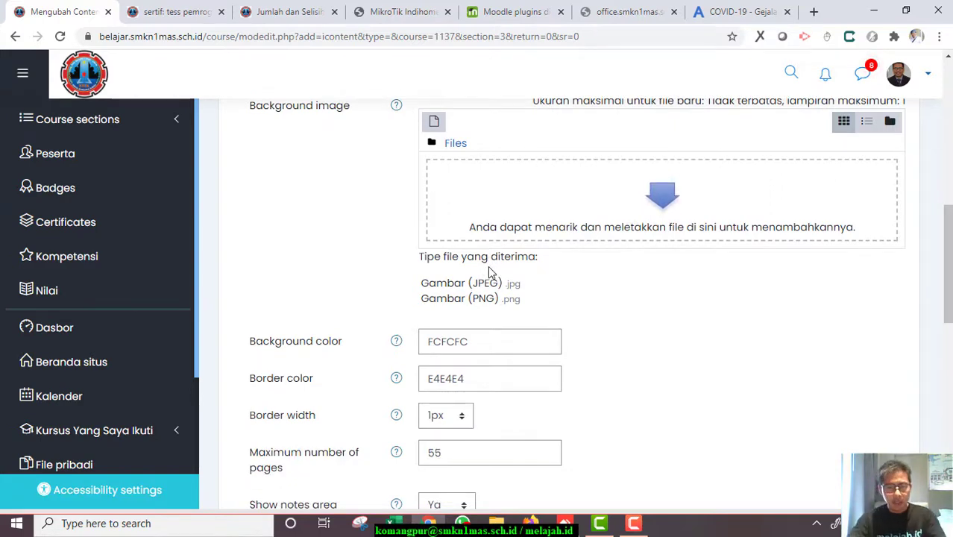
pyautogui.scroll(-1, 581, 225)
pyautogui.scroll(-2, 589, 222)
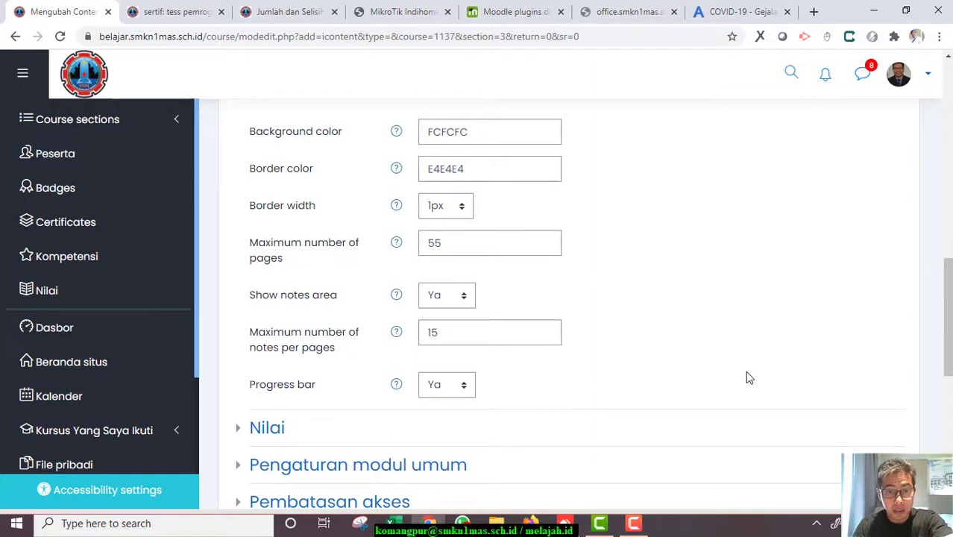
pyautogui.scroll(-3, 653, 352)
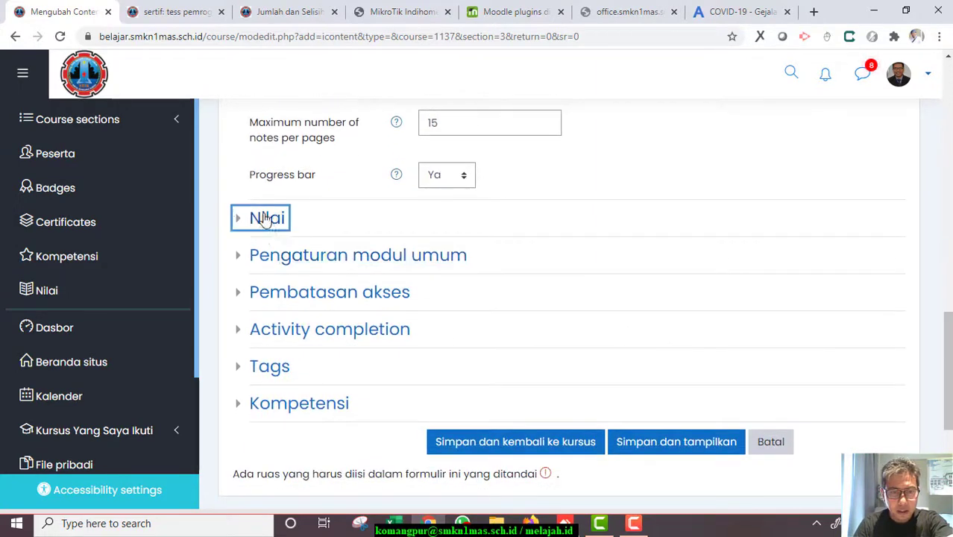
pyautogui.click(261, 217)
pyautogui.scroll(-2, 611, 331)
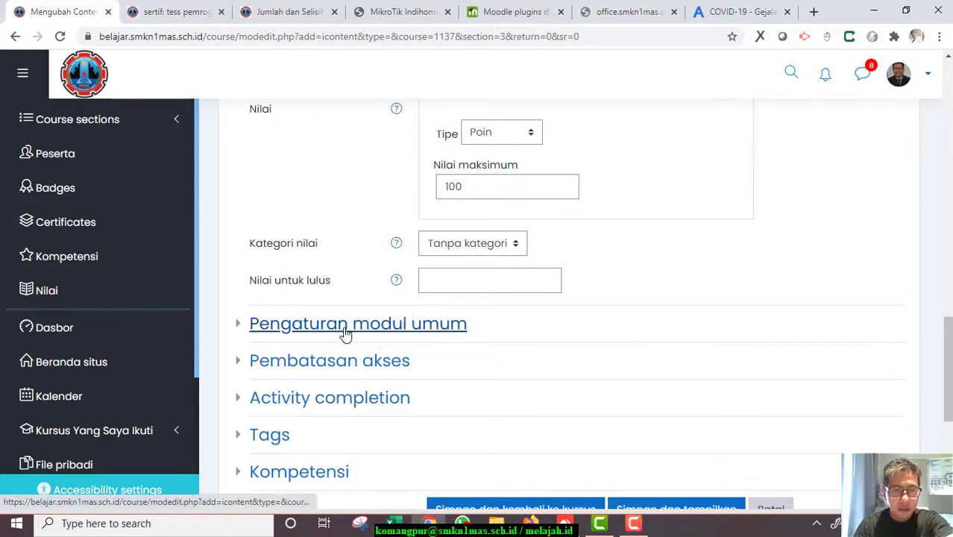
# Set completion tracking to "Show activity as complete when conditions are met" and require students to receive a grade
pyautogui.click(362, 398)
pyautogui.scroll(-2, 486, 381)
pyautogui.click(506, 287)
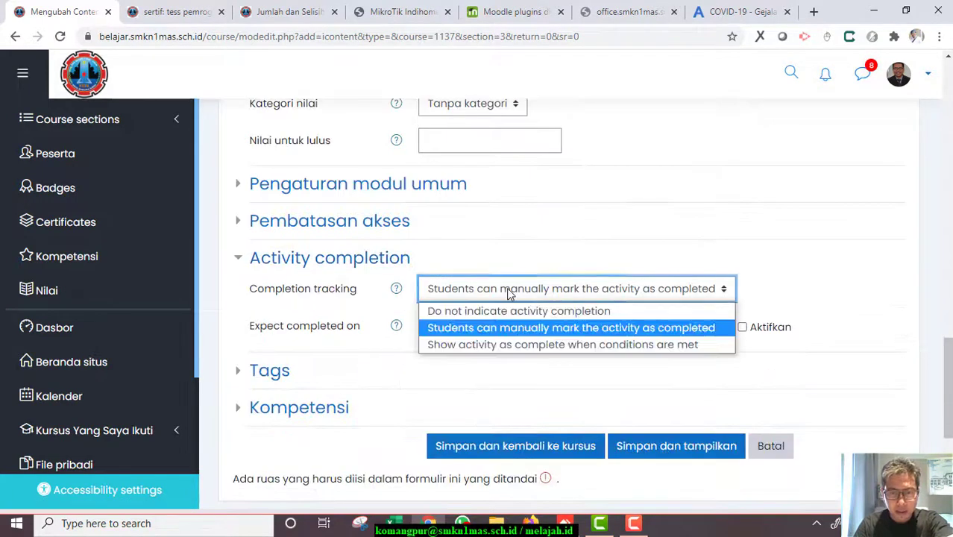
pyautogui.click(497, 346)
pyautogui.scroll(-2, 498, 350)
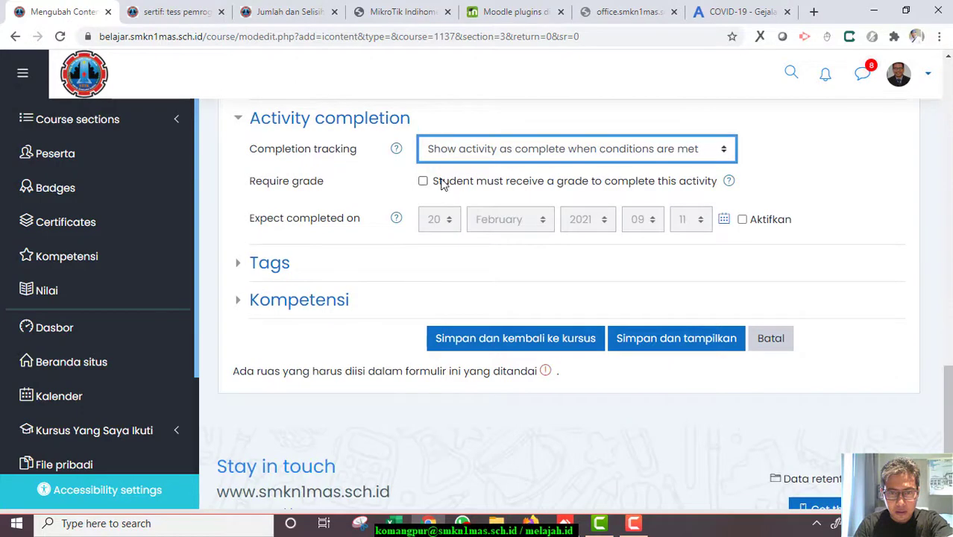
pyautogui.click(440, 182)
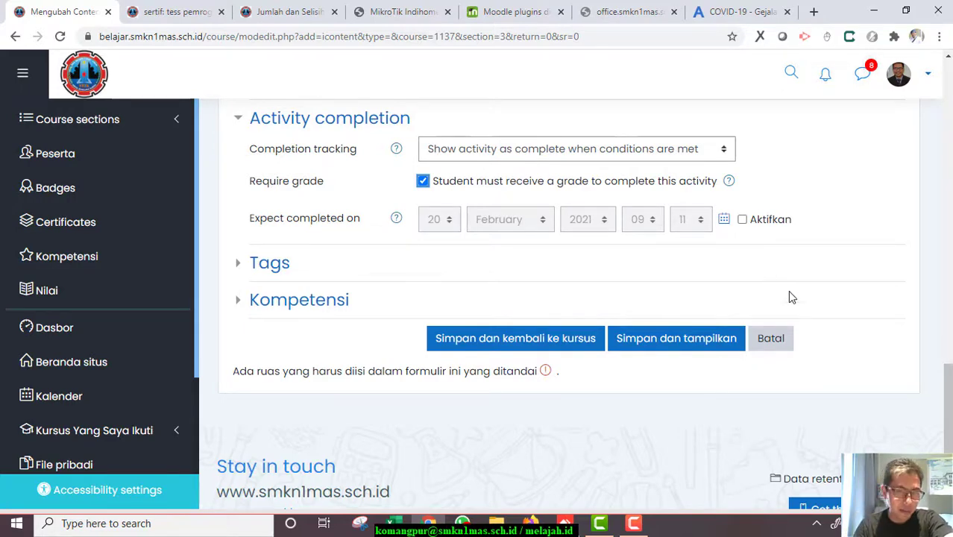
# Recheck the activity's settings and save it, returning to the course page
pyautogui.scroll(15, 686, 317)
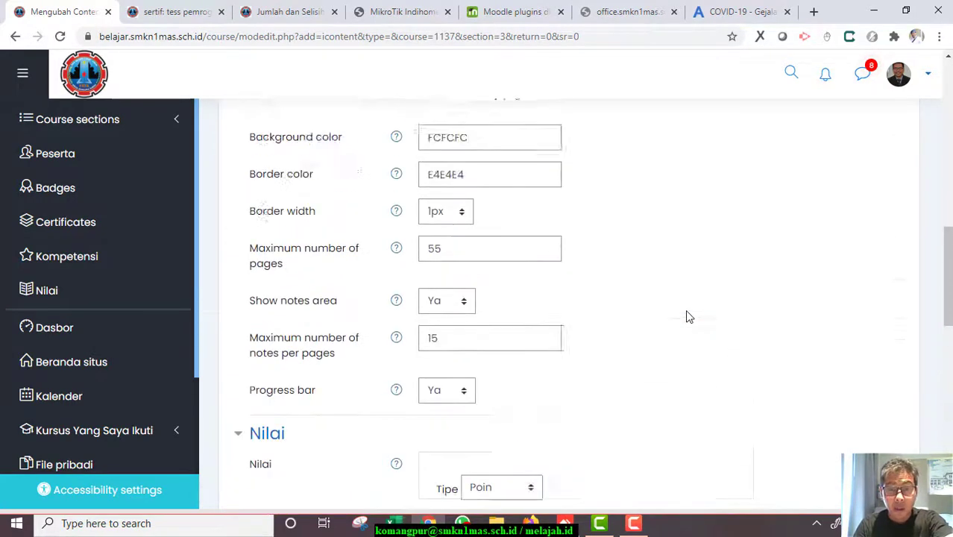
pyautogui.scroll(-18, 686, 309)
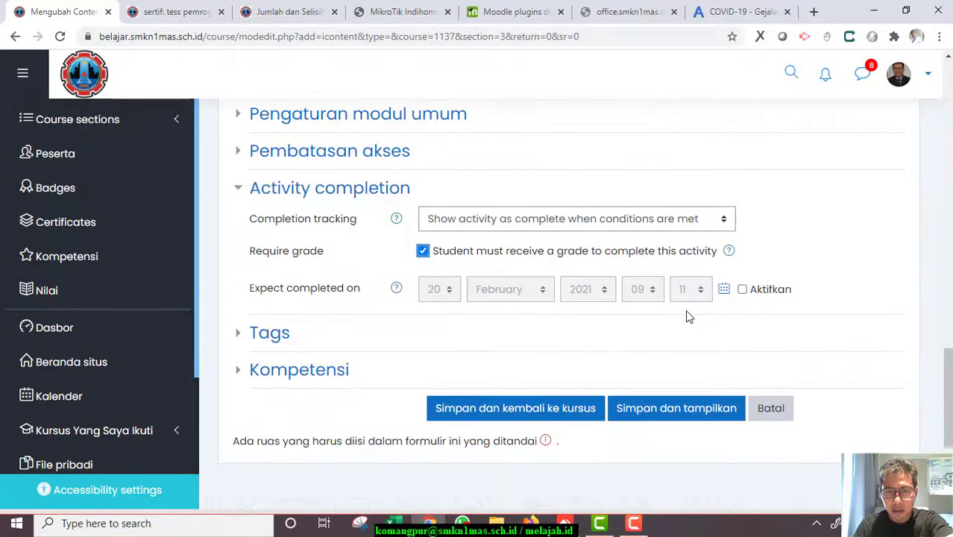
pyautogui.scroll(6, 685, 309)
pyautogui.scroll(6, 686, 309)
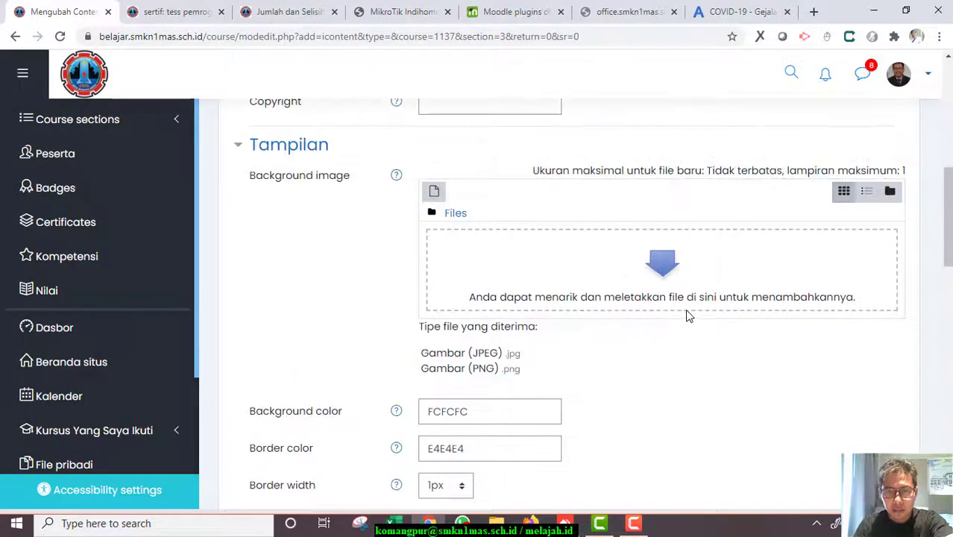
pyautogui.scroll(-15, 668, 313)
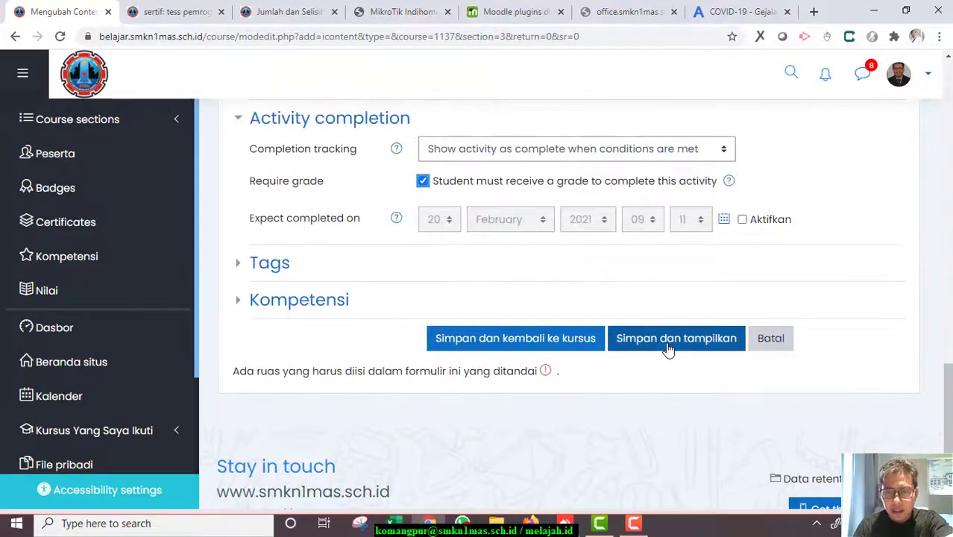
pyautogui.click(497, 348)
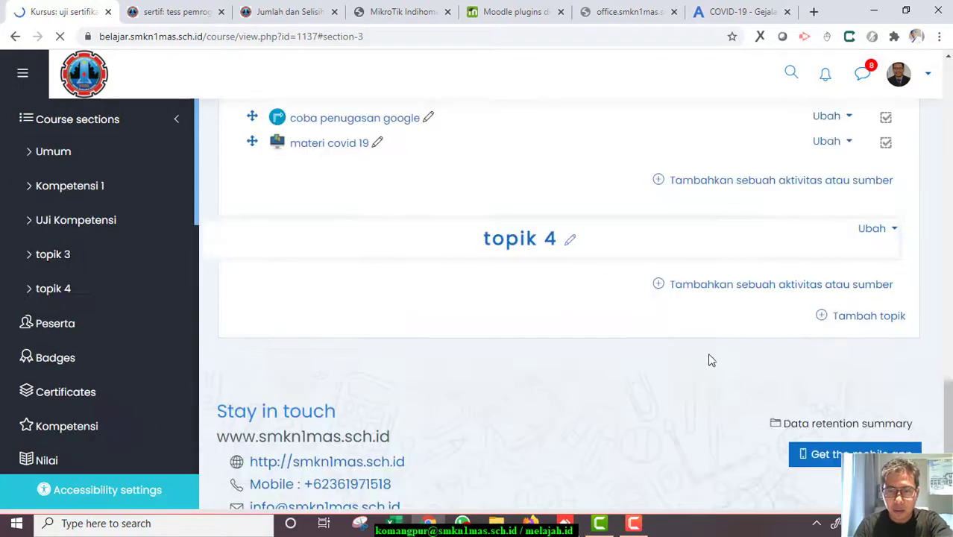
# Open the materi covid 19 activity in topik 3 and enter "page 1" as the new page's title
pyautogui.scroll(4, 469, 364)
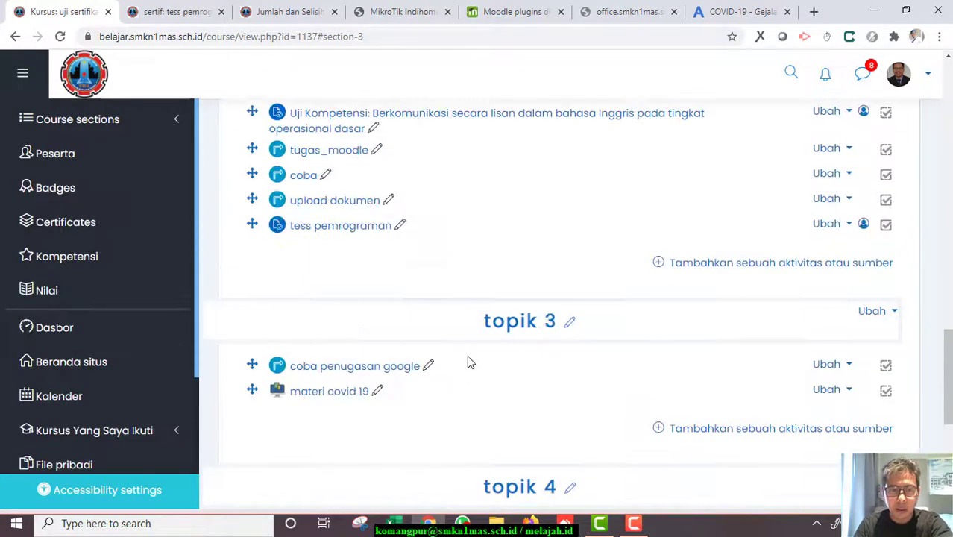
pyautogui.click(313, 401)
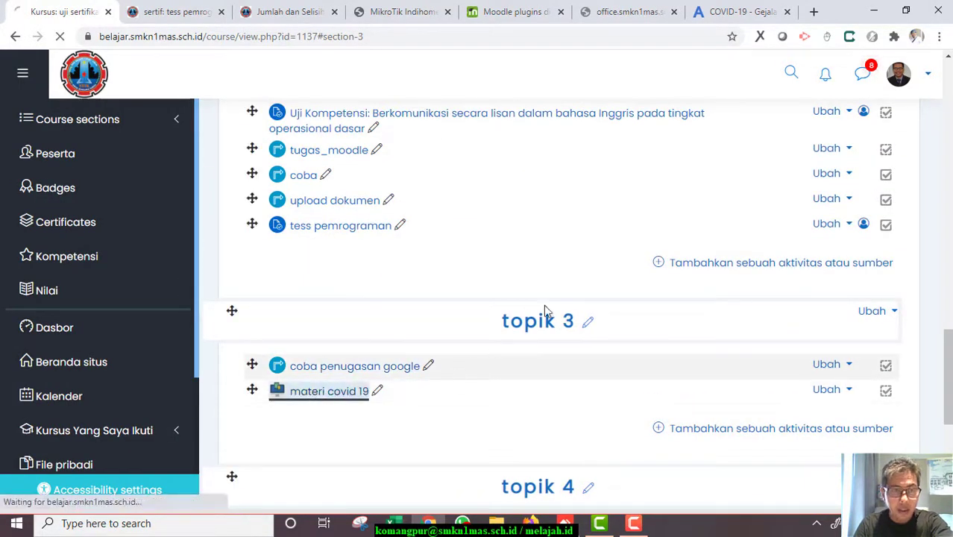
pyautogui.scroll(-2, 630, 256)
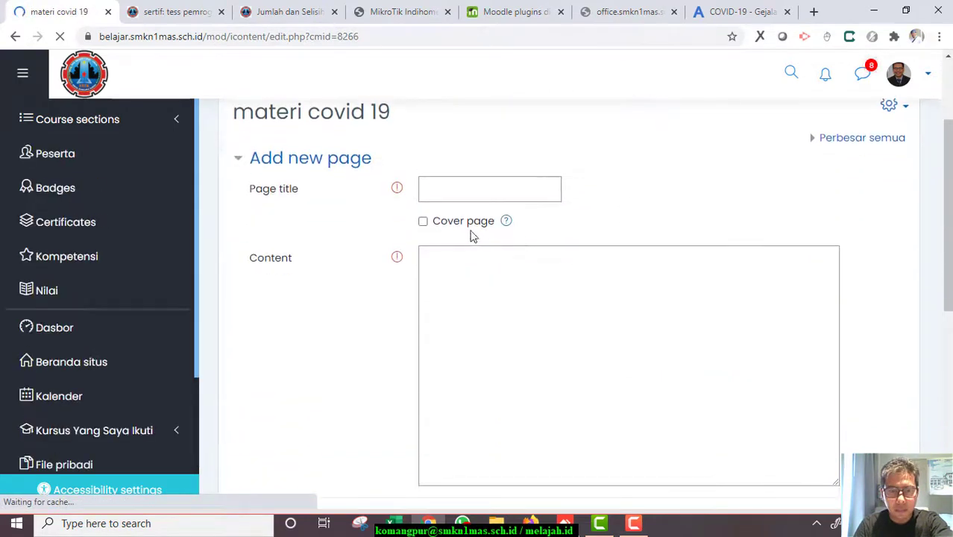
pyautogui.click(465, 188)
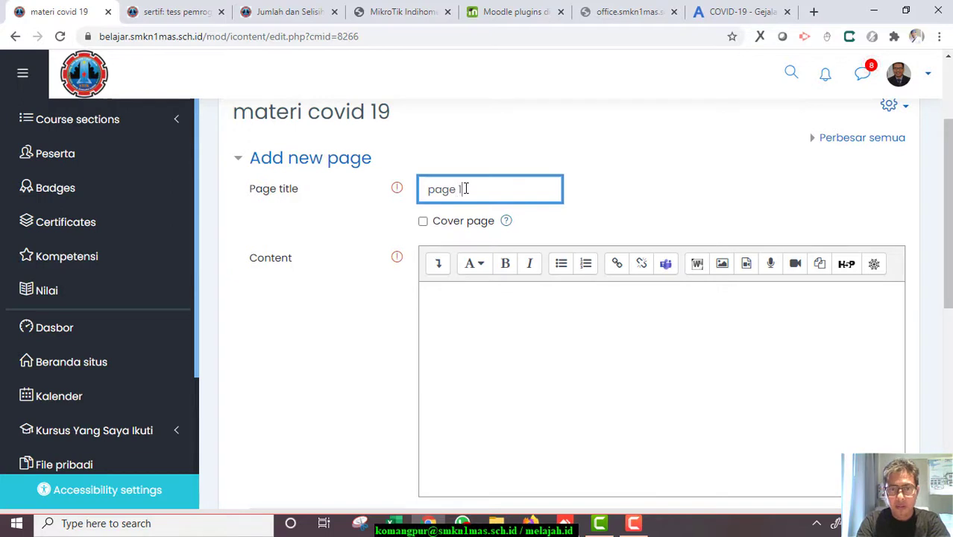
pyautogui.scroll(-1, 442, 187)
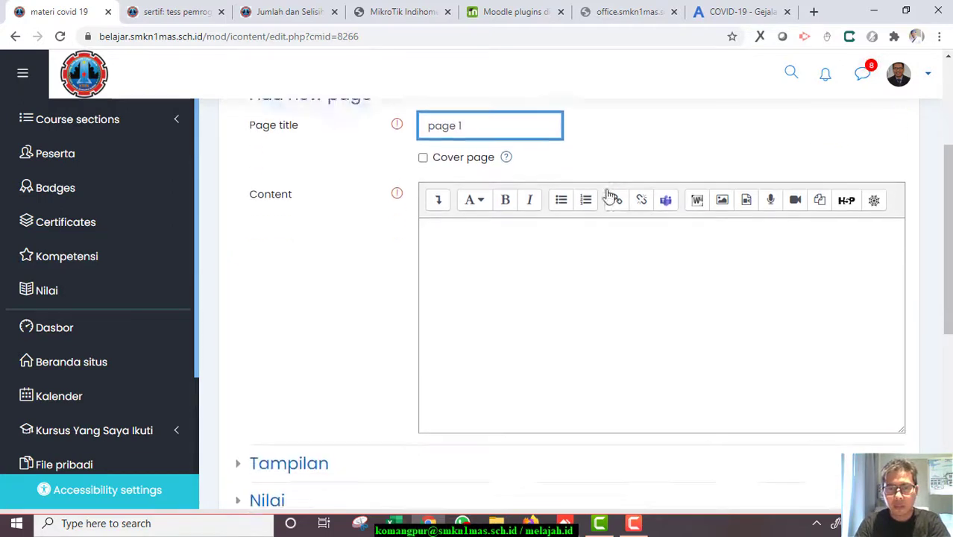
# Mark the new page as a cover page and change its title to "apa itu covid 19"
pyautogui.click(434, 152)
pyautogui.hotkey('shift', 'Tab')
pyautogui.write('apo')
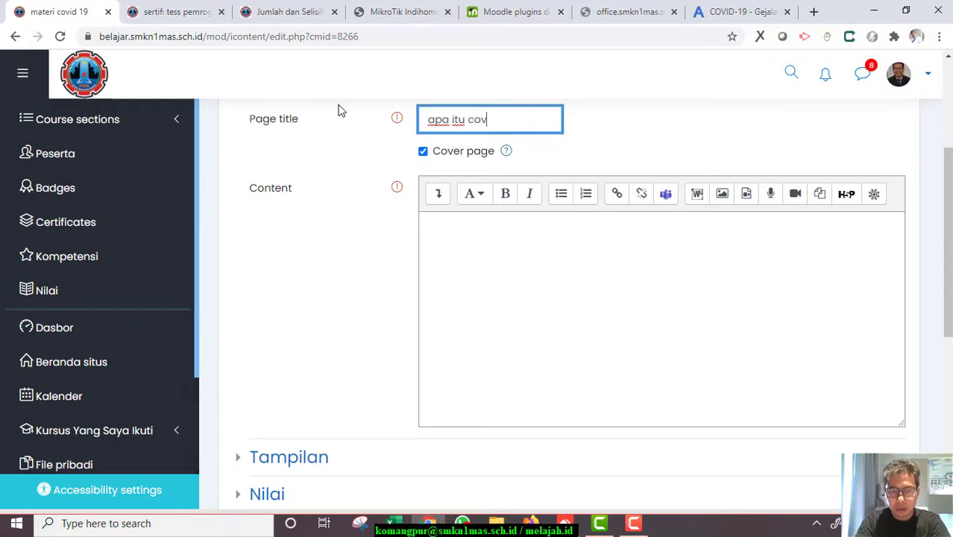
# Switch to the Alodokter COVID-19 article and copy its opening text and photo, through the paragraph on the first cases in Wuhan
pyautogui.click(735, 11)
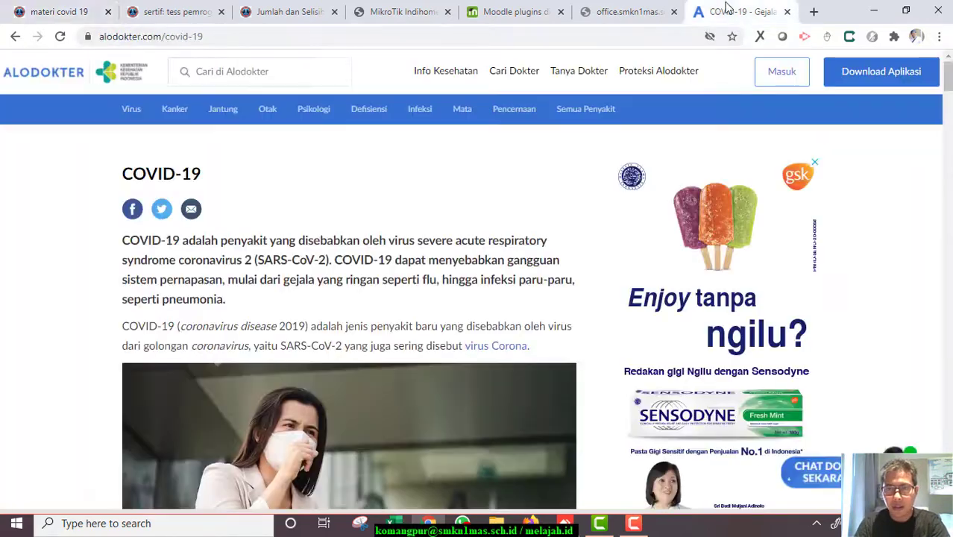
pyautogui.scroll(-3, 585, 208)
pyautogui.scroll(2, 237, 210)
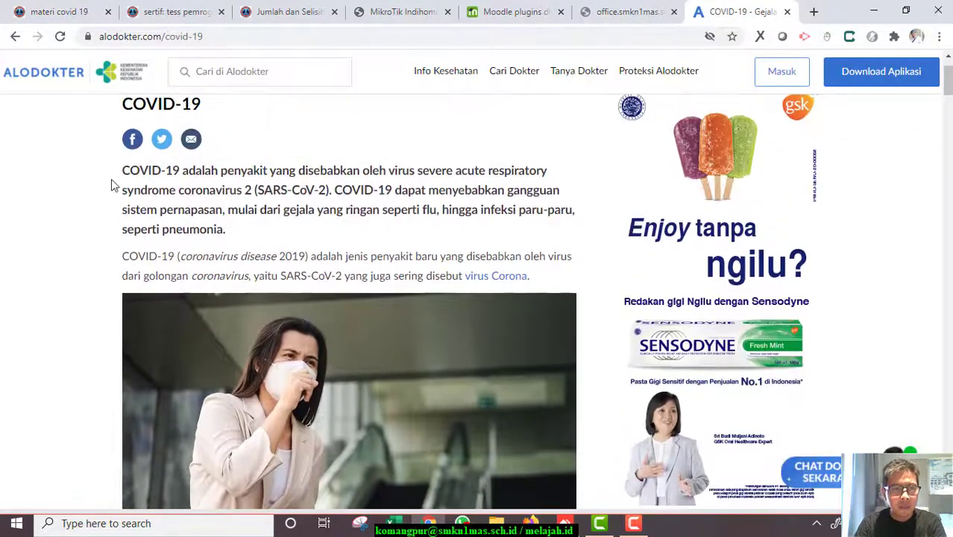
pyautogui.moveTo(121, 172); pyautogui.dragTo(308, 227)
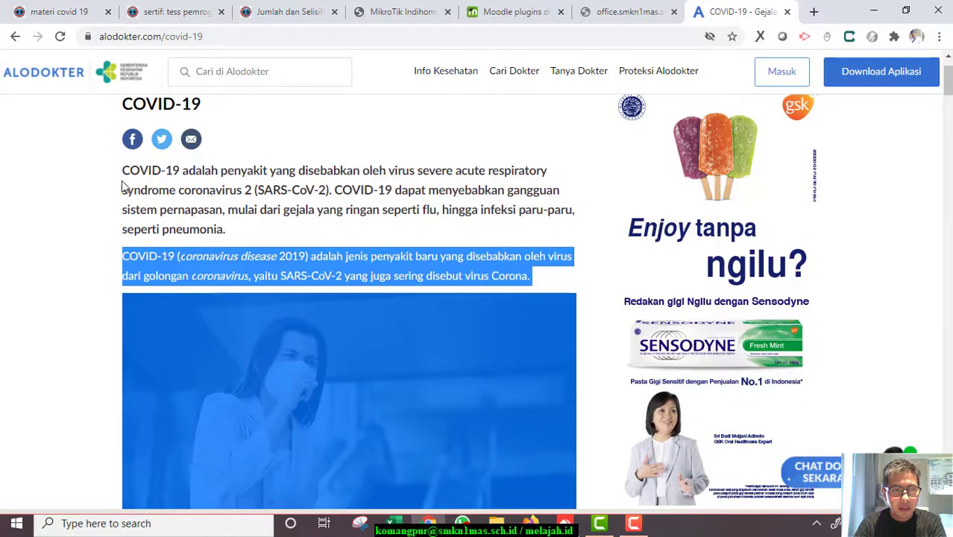
pyautogui.click(325, 151)
pyautogui.moveTo(123, 170); pyautogui.dragTo(414, 313)
pyautogui.scroll(-5, 379, 255)
pyautogui.scroll(-1, 404, 270)
pyautogui.scroll(-1, 436, 297)
pyautogui.hotkey('ctrl', 'c')
# Return to the materi covid 19 form and paste the copied article text and photo as the page's content
pyautogui.click(60, 11)
pyautogui.click(523, 282)
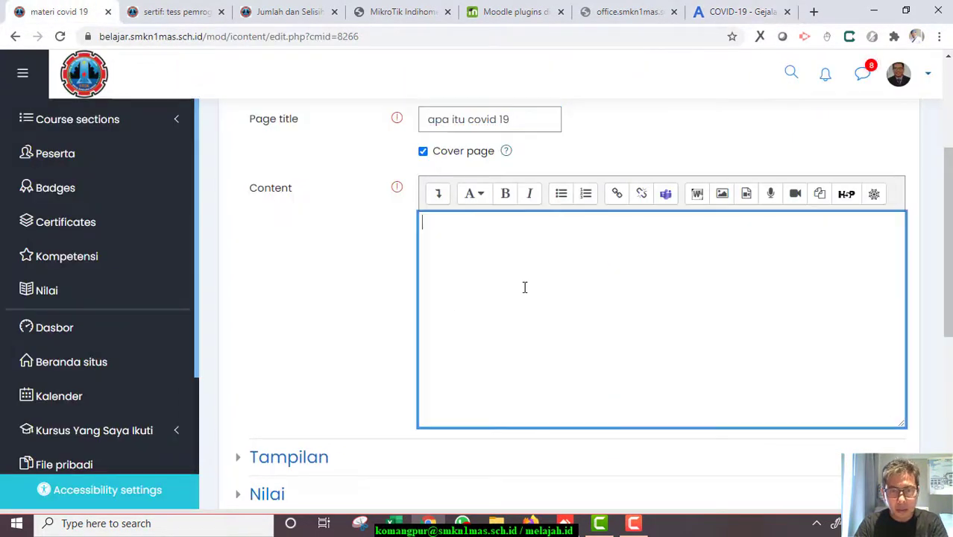
pyautogui.hotkey('ctrl', 'v')
pyautogui.scroll(-4, 574, 294)
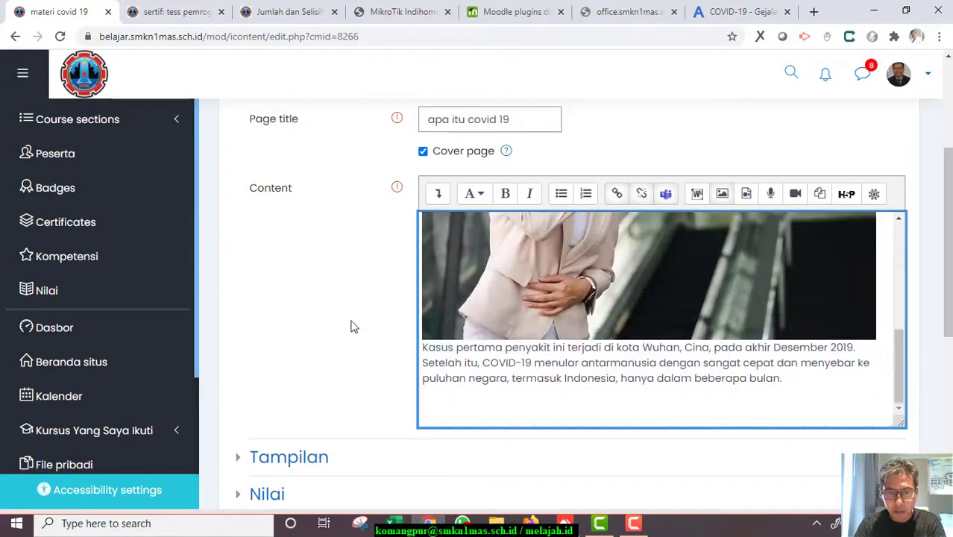
# Examine the page's display (Tampilan) settings, including layout, background image, colours, border and notes options
pyautogui.scroll(-2, 351, 323)
pyautogui.click(297, 328)
pyautogui.scroll(-2, 520, 216)
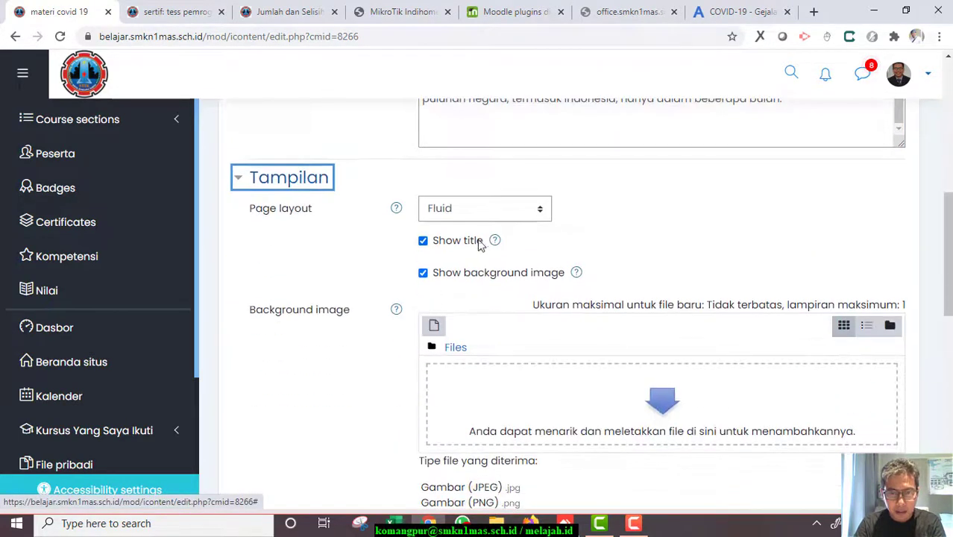
pyautogui.scroll(-1, 533, 261)
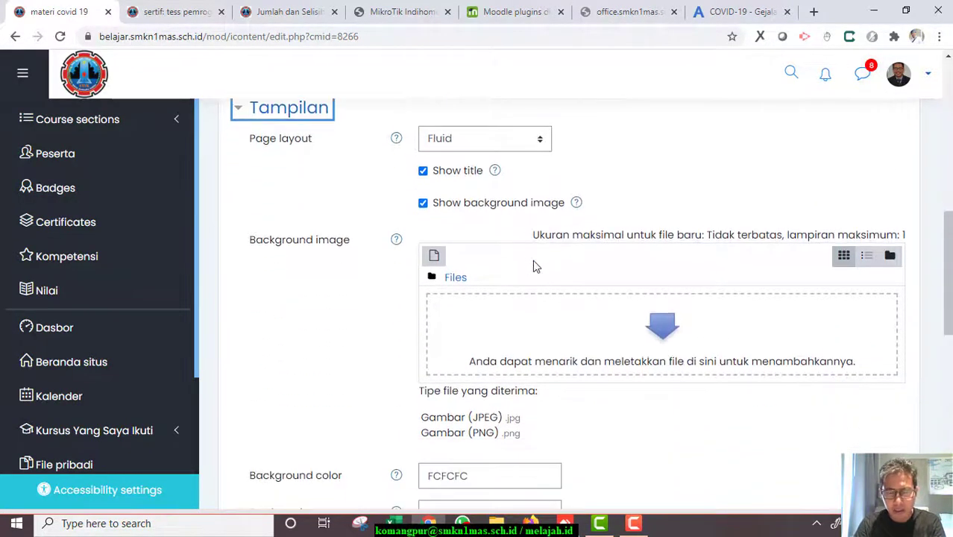
pyautogui.scroll(-1, 551, 250)
pyautogui.scroll(-3, 587, 249)
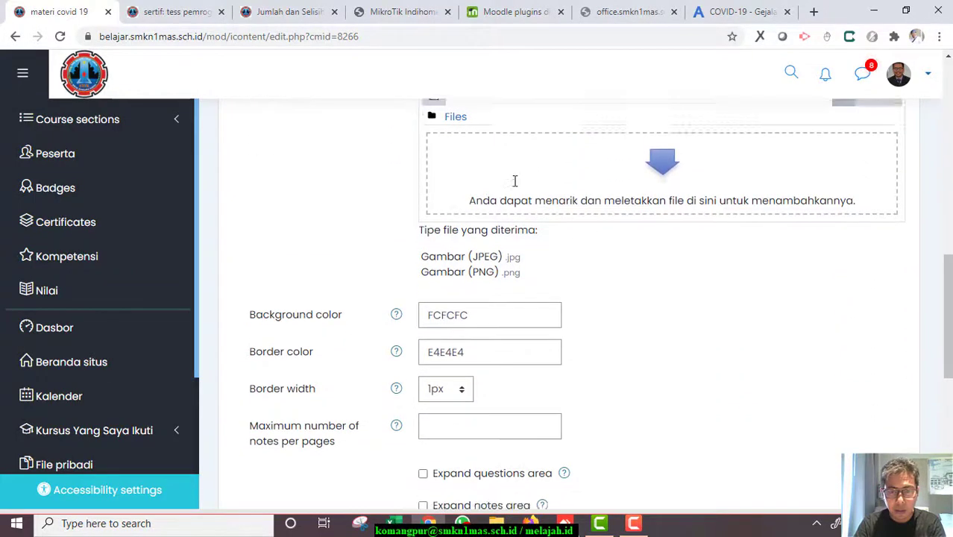
pyautogui.scroll(-2, 510, 257)
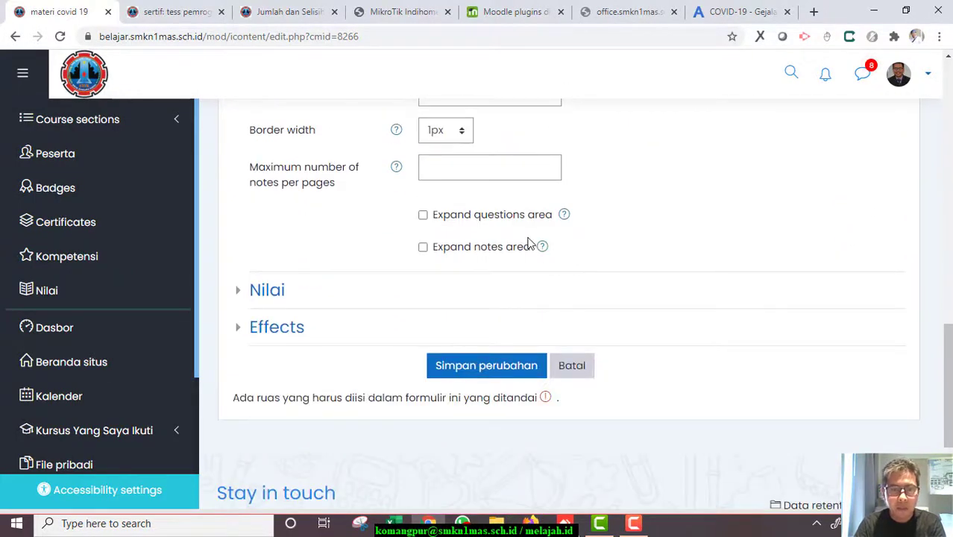
# Try setting the page's allowed attempts to 1 Attempt and restore the Tidak terbatas option
pyautogui.click(297, 289)
pyautogui.scroll(-2, 570, 285)
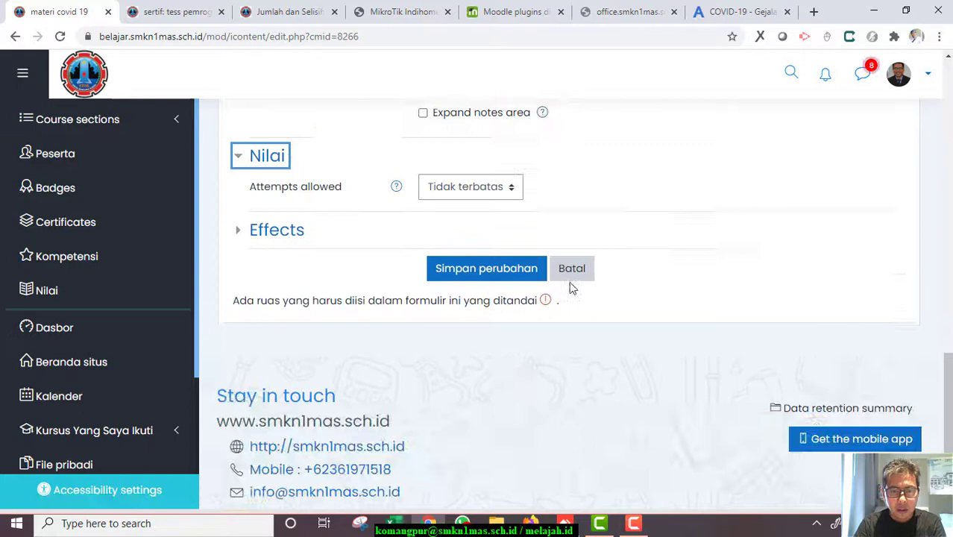
pyautogui.click(466, 183)
pyautogui.click(455, 222)
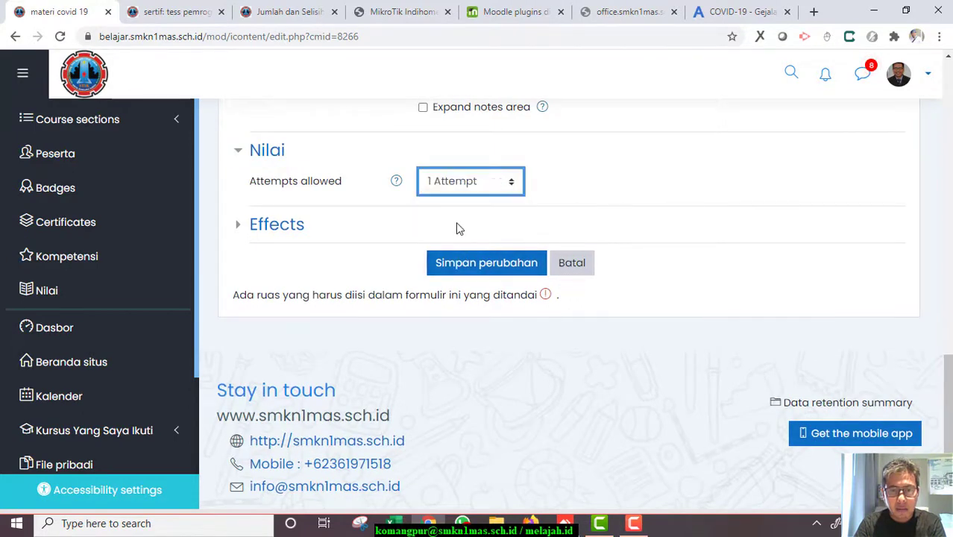
pyautogui.click(470, 181)
pyautogui.click(471, 206)
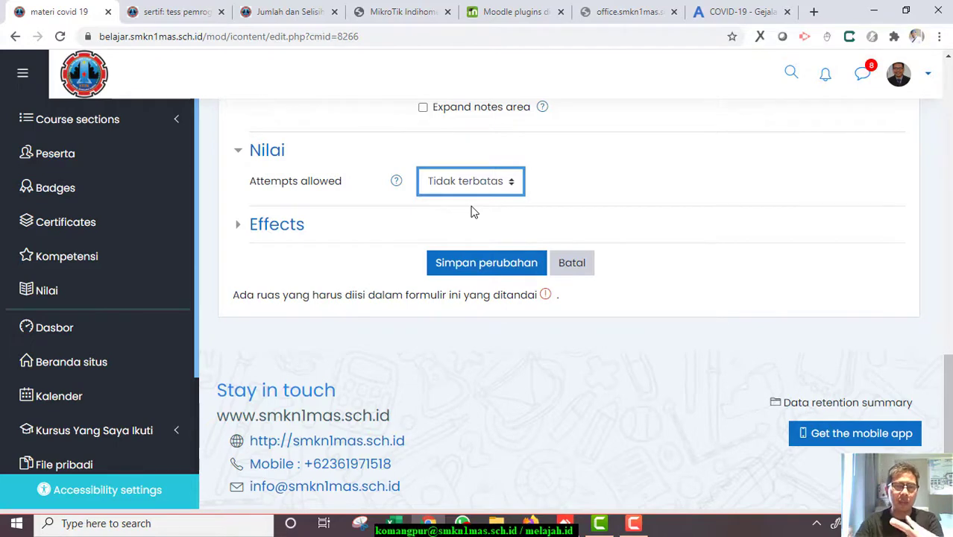
# Check the page's transition effect, save the new page and look over its displayed content
pyautogui.click(281, 226)
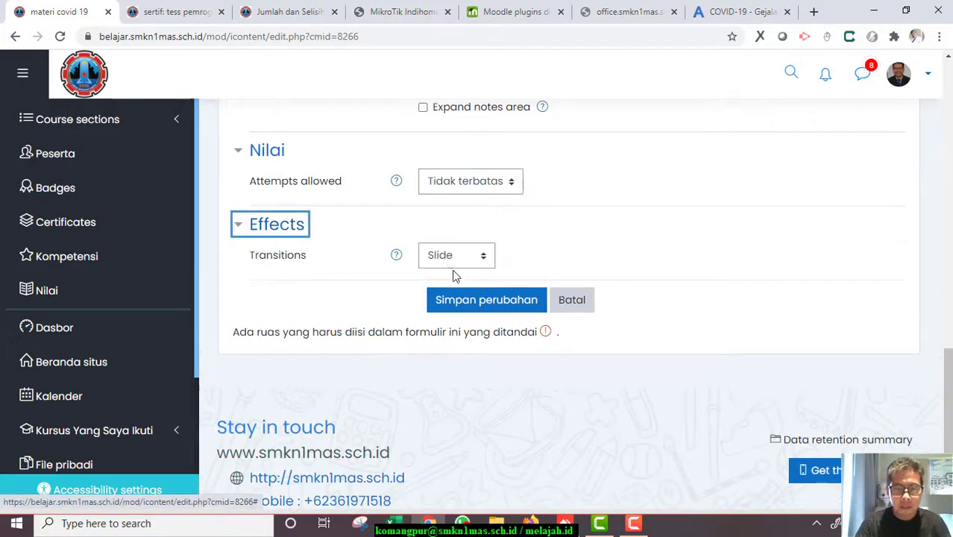
pyautogui.click(501, 302)
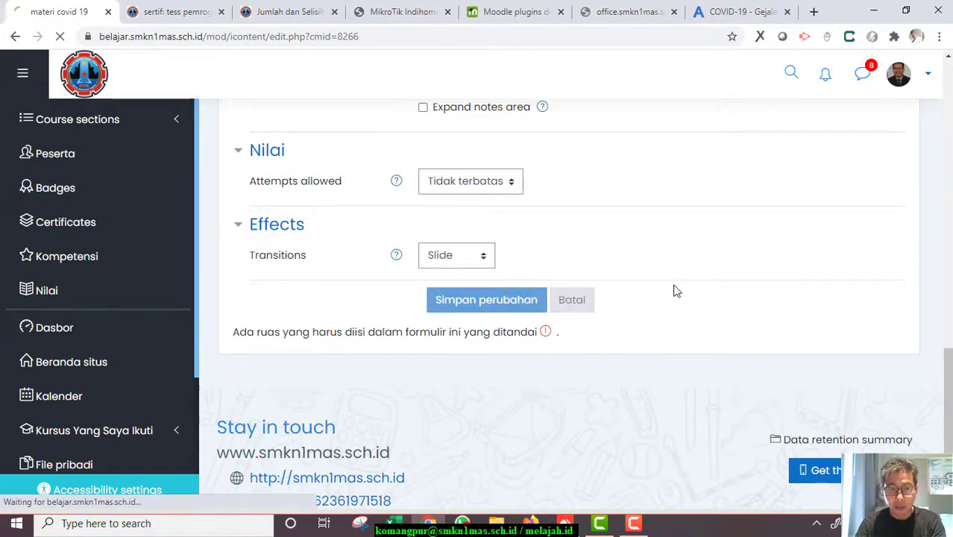
pyautogui.scroll(-5, 616, 254)
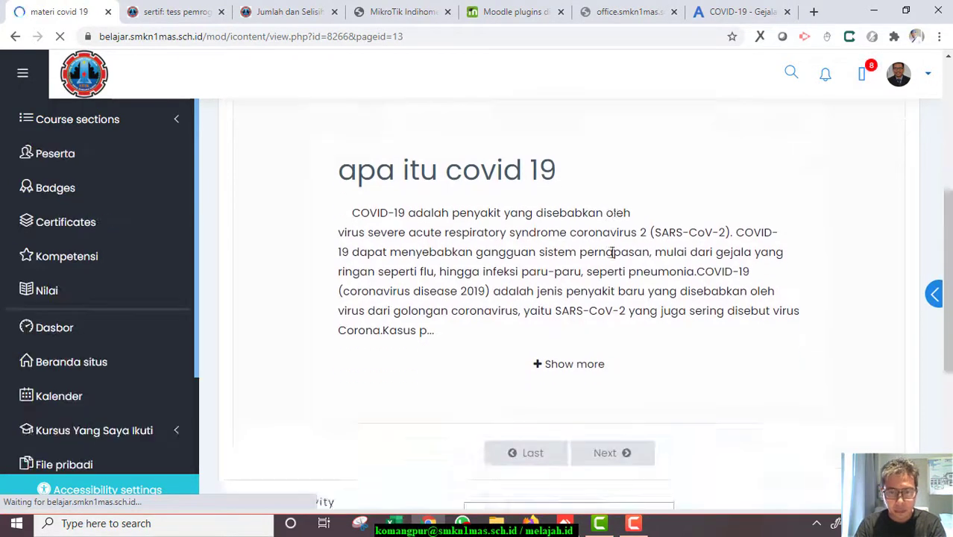
pyautogui.scroll(5, 606, 262)
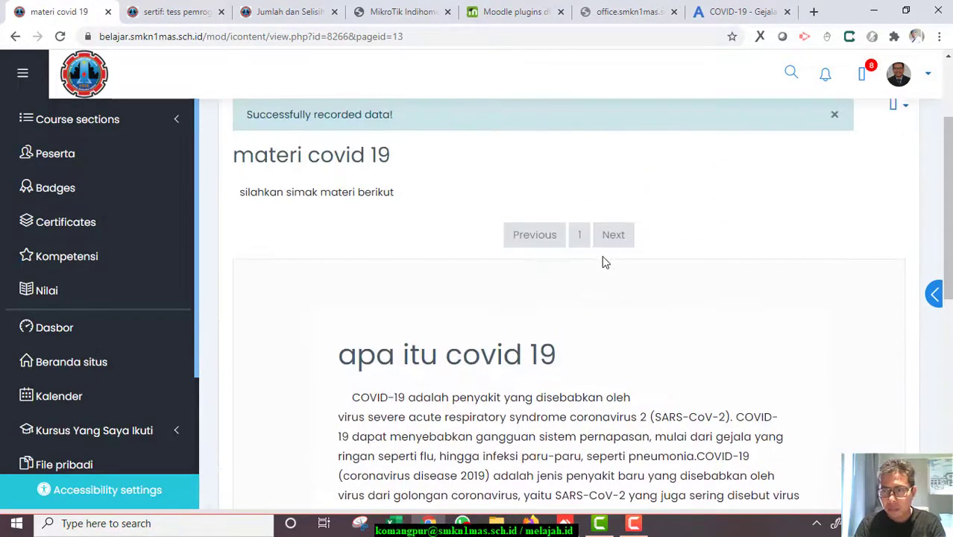
# Look over the saved apa itu covid 19 page and its activity's settings options
pyautogui.scroll(1, 605, 262)
pyautogui.scroll(-5, 698, 222)
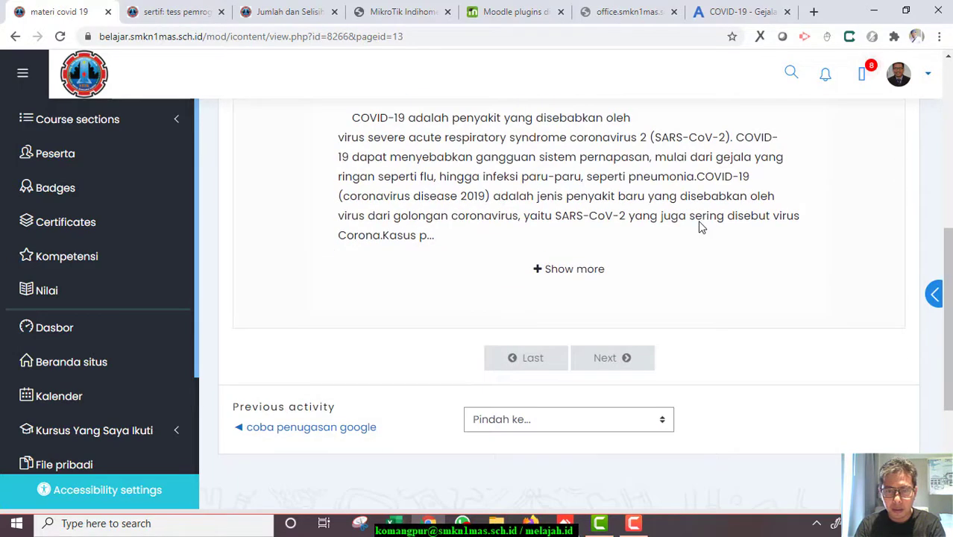
pyautogui.scroll(5, 832, 190)
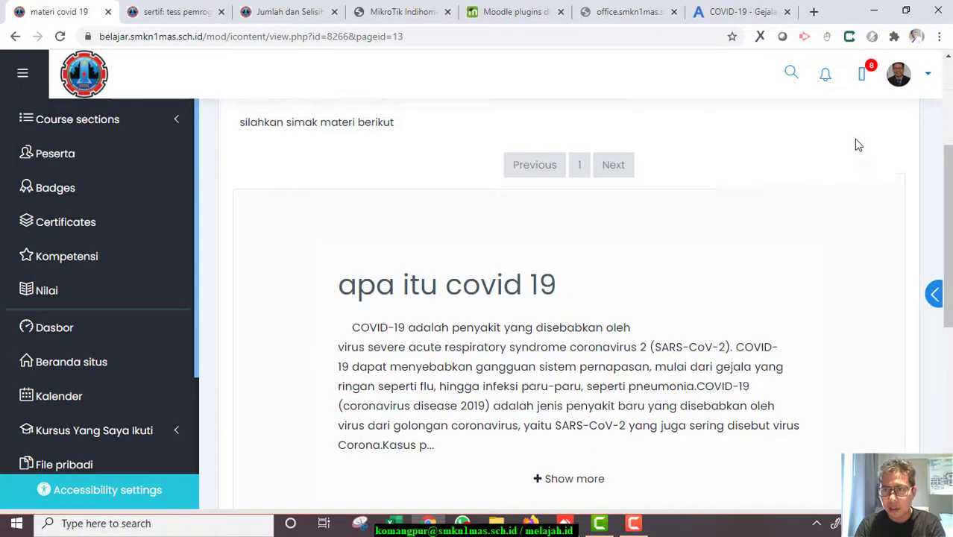
pyautogui.click(903, 177)
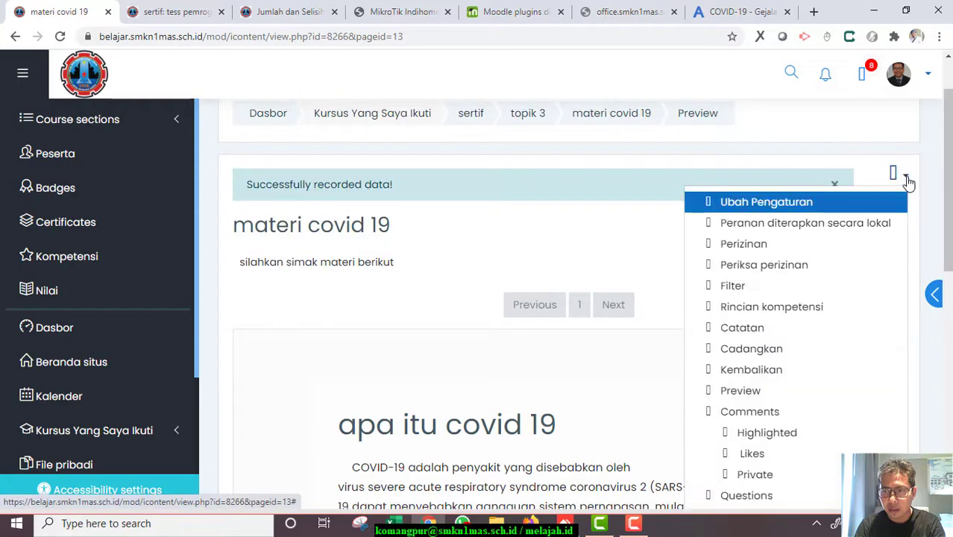
pyautogui.click(907, 178)
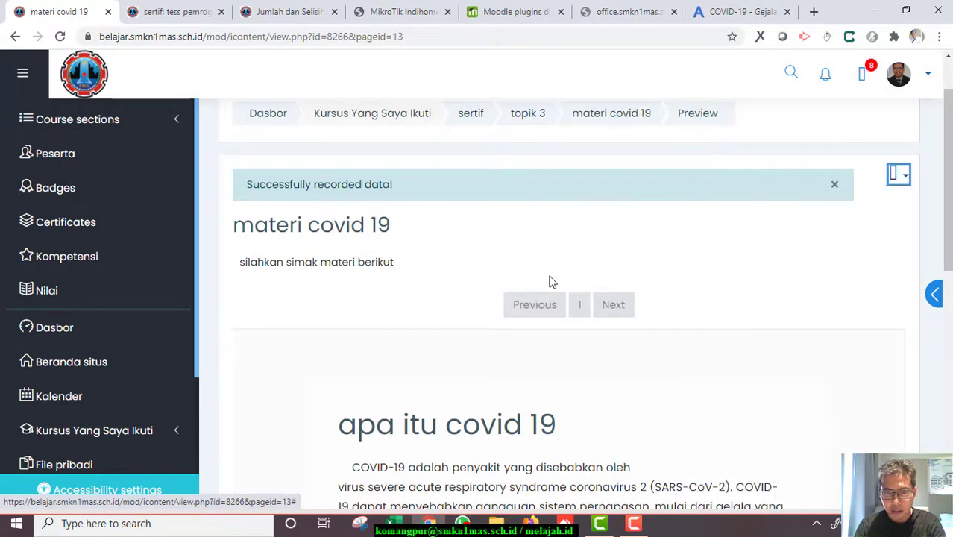
# Expand and collapse the full text of the apa itu covid 19 page to check how it displays
pyautogui.scroll(-5, 550, 281)
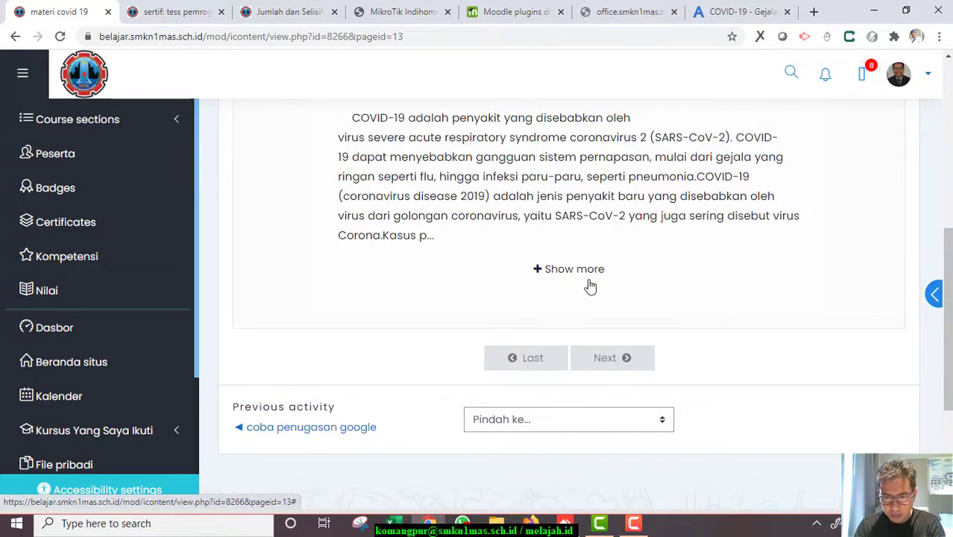
pyautogui.click(586, 272)
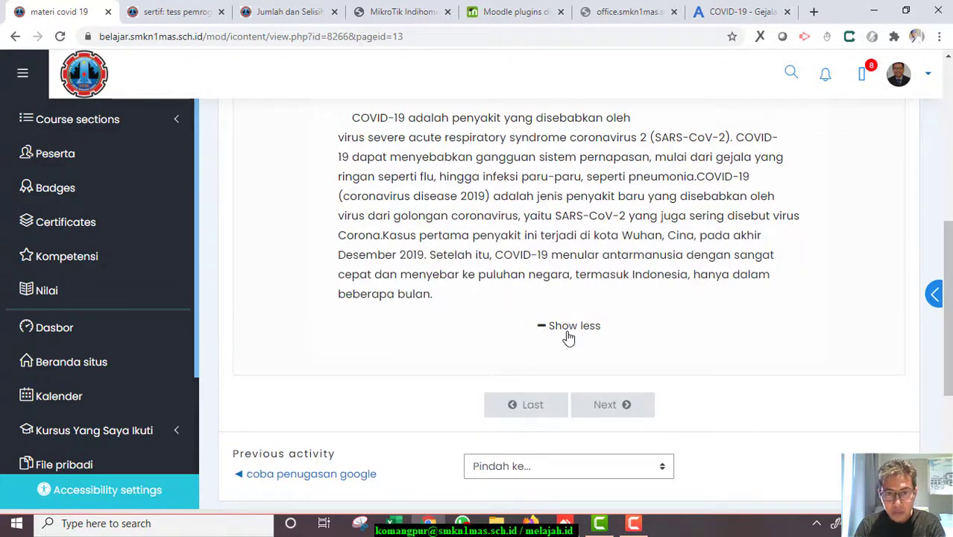
pyautogui.click(568, 328)
pyautogui.scroll(4, 640, 254)
pyautogui.scroll(-2, 398, 428)
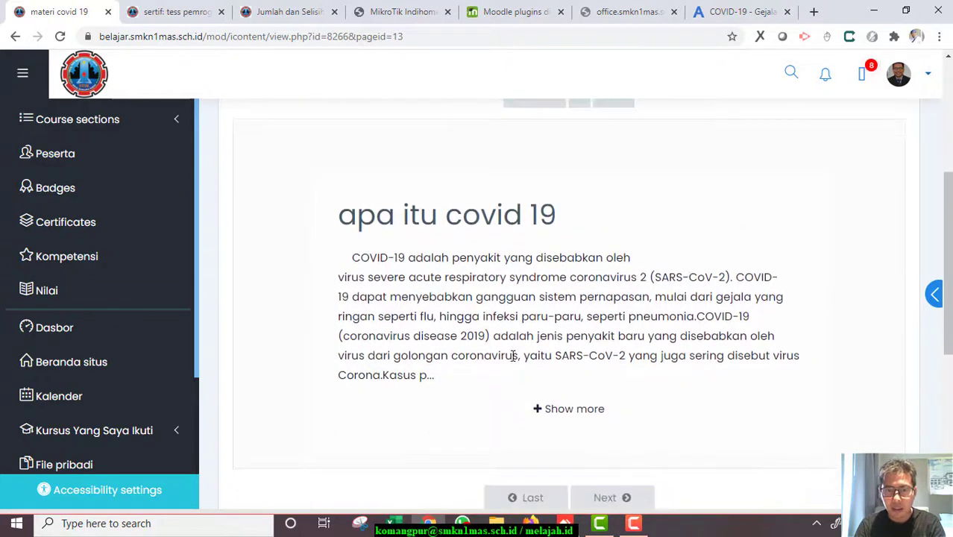
pyautogui.scroll(-3, 513, 356)
pyautogui.click(578, 214)
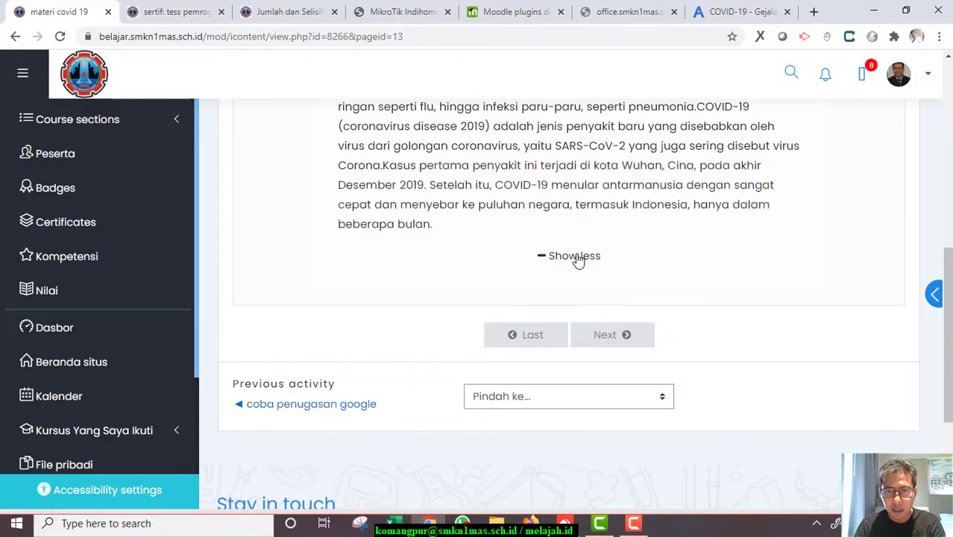
pyautogui.click(575, 256)
# Switch to the Matematika course and open the Jumlah dan Selisih Sinus, Cosinus, dan Tangen activity as an example
pyautogui.click(166, 21)
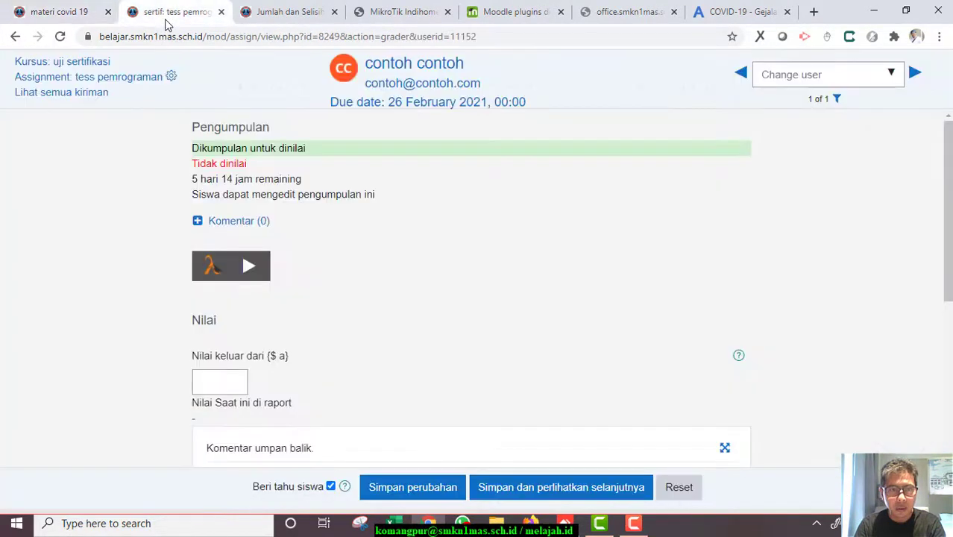
pyautogui.click(65, 9)
pyautogui.click(297, 14)
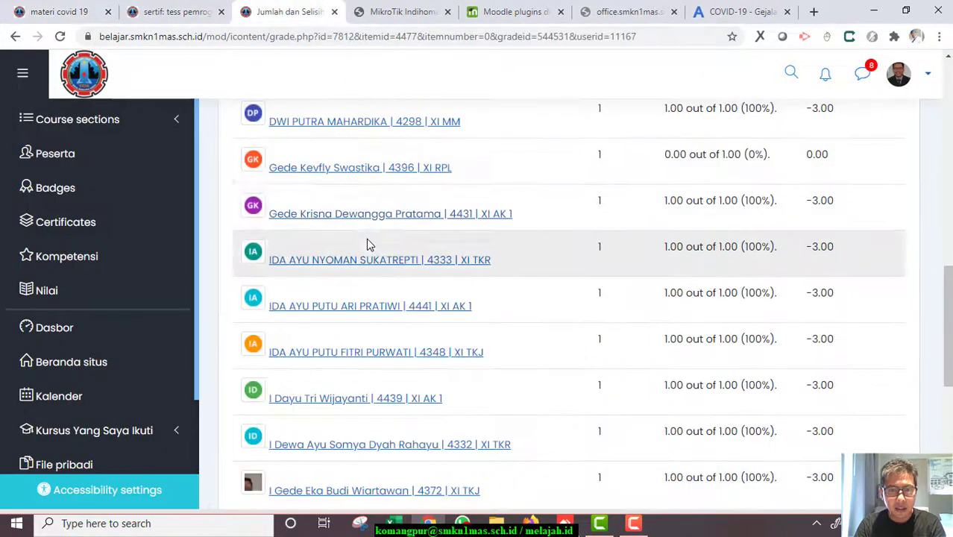
pyautogui.scroll(10, 367, 245)
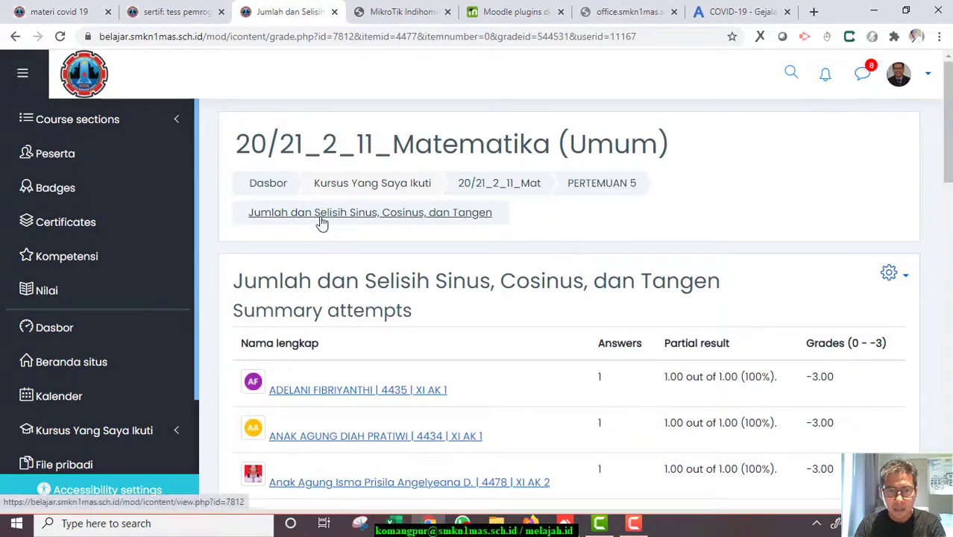
pyautogui.click(323, 220)
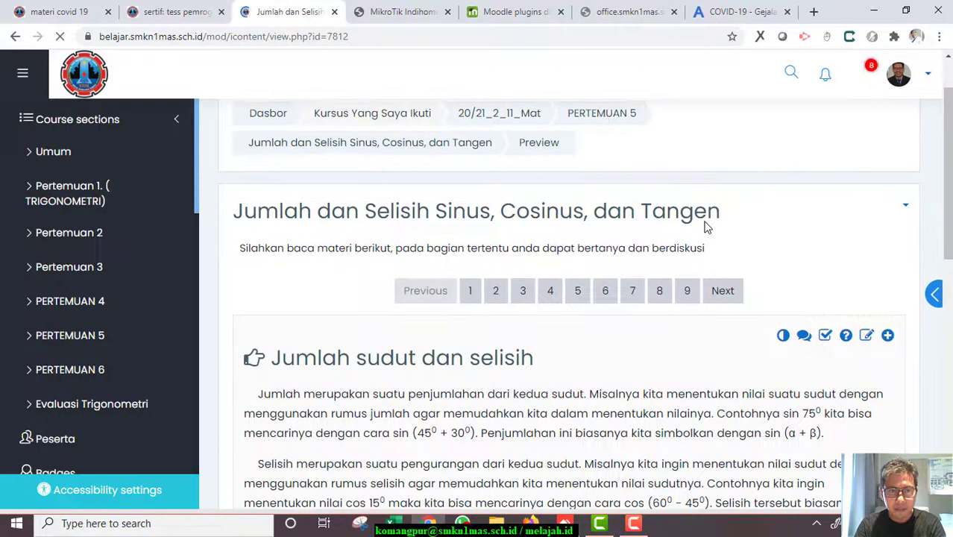
# Look through the example activity's first page and browse its numbered content pages 2, 3 and 1
pyautogui.scroll(-4, 707, 223)
pyautogui.scroll(-3, 513, 385)
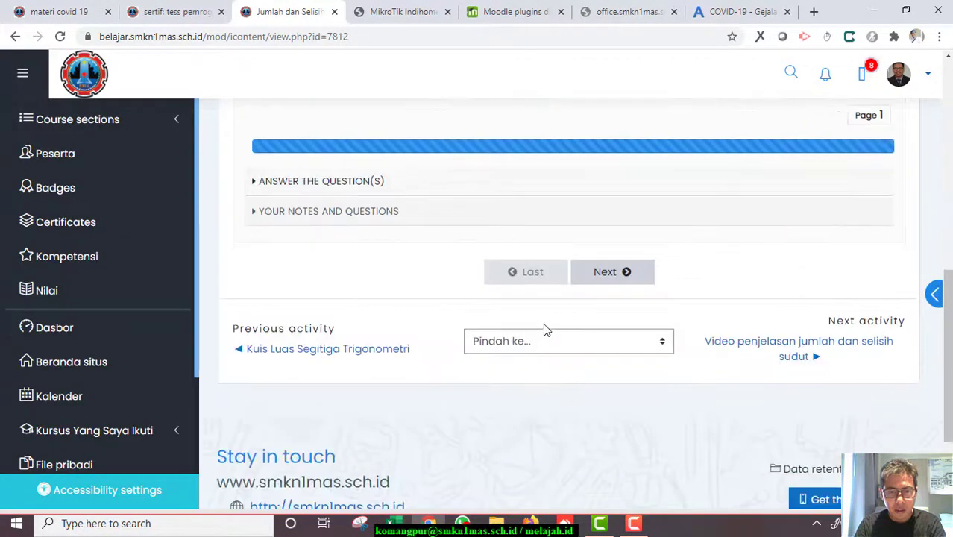
pyautogui.scroll(6, 543, 323)
pyautogui.click(501, 222)
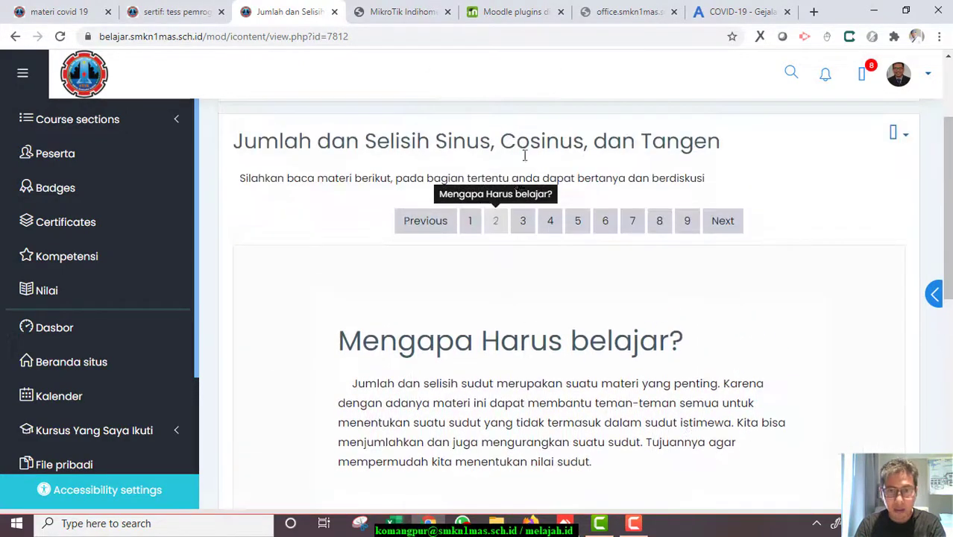
pyautogui.click(526, 227)
pyautogui.click(477, 231)
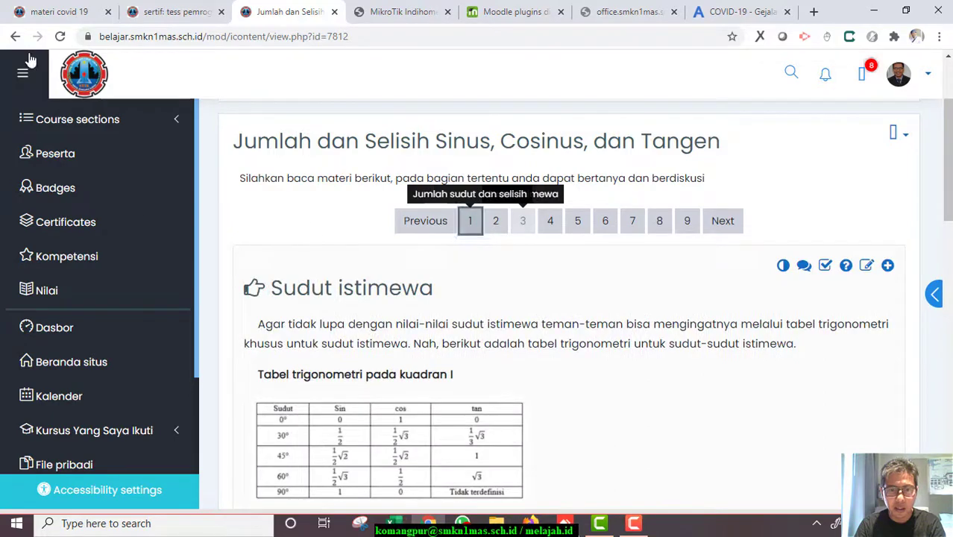
# Return to materi covid 19, show the Content pages menu and start adding a page after apa itu covid 19
pyautogui.click(48, 10)
pyautogui.scroll(6, 561, 231)
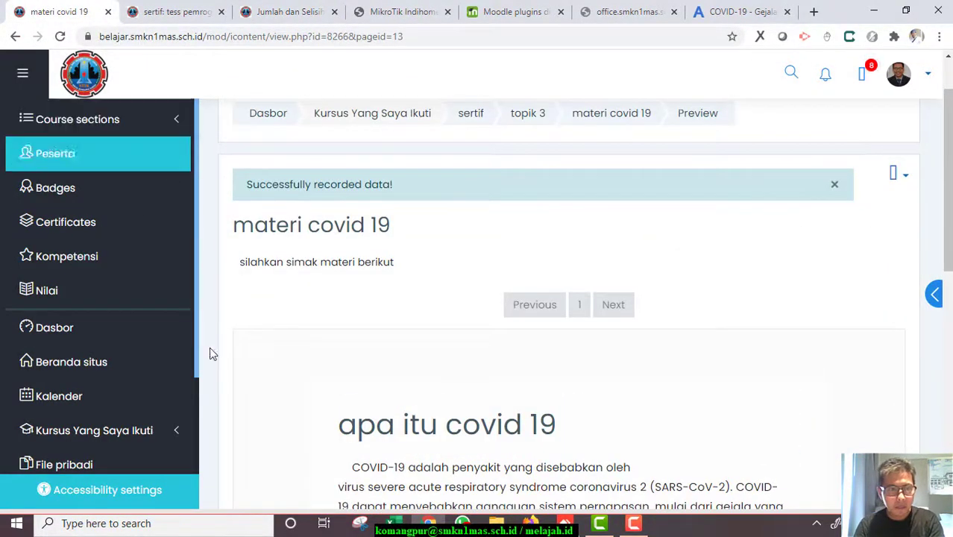
pyautogui.click(932, 296)
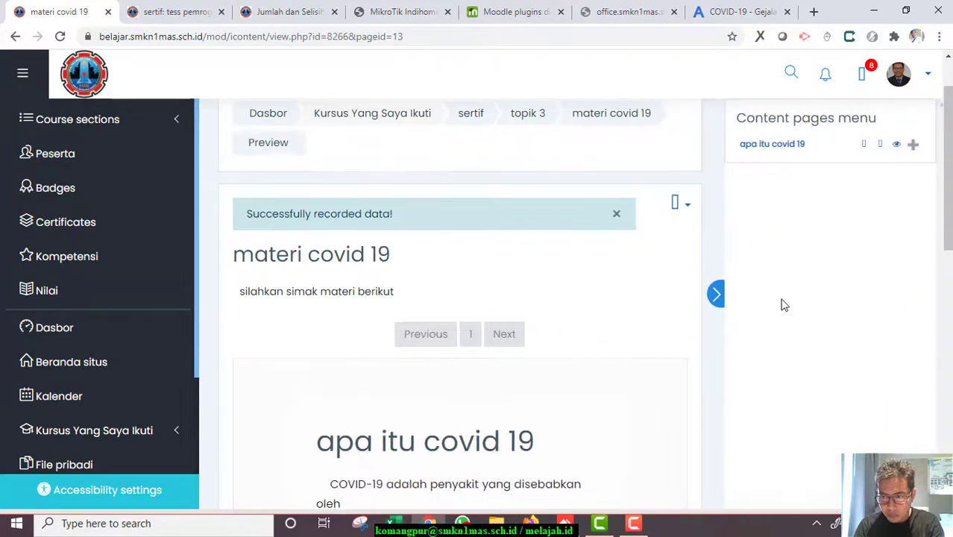
pyautogui.click(712, 298)
pyautogui.click(932, 293)
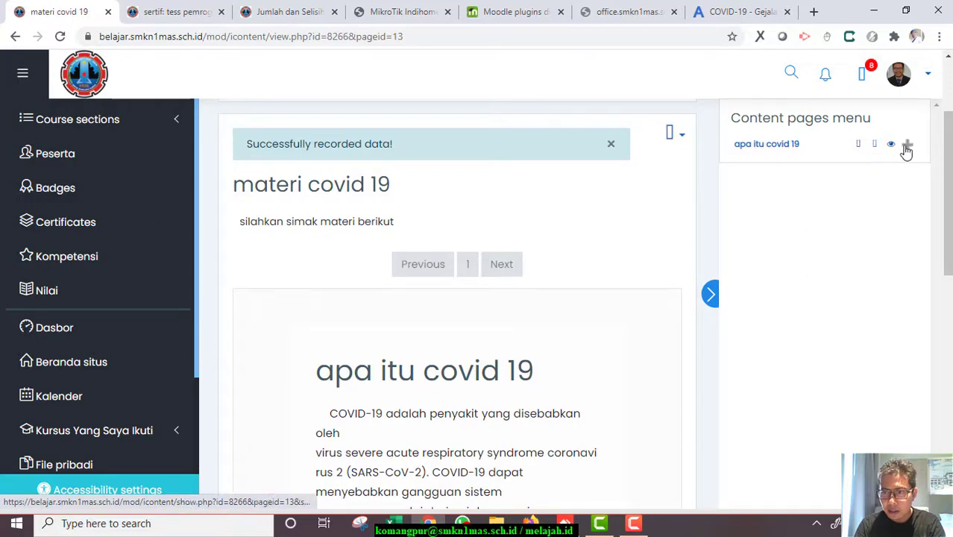
pyautogui.click(908, 147)
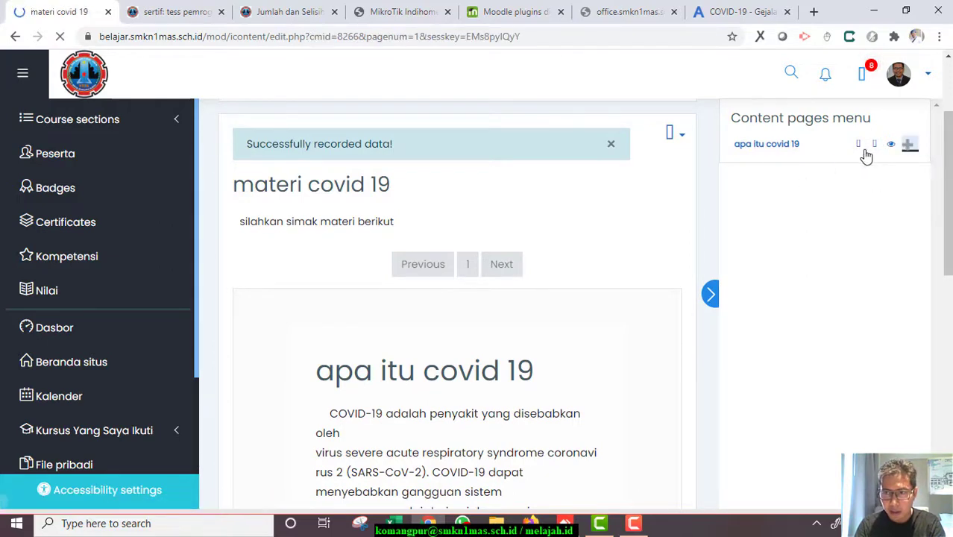
# Title the new page "bagaimana penyebaran?" after checking the Alodokter article for the topic
pyautogui.click(484, 198)
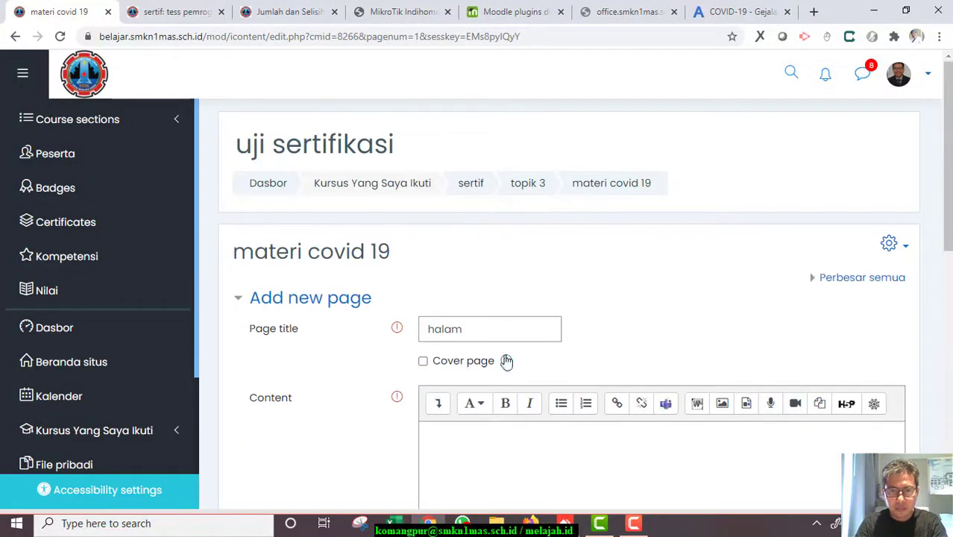
pyautogui.click(497, 333)
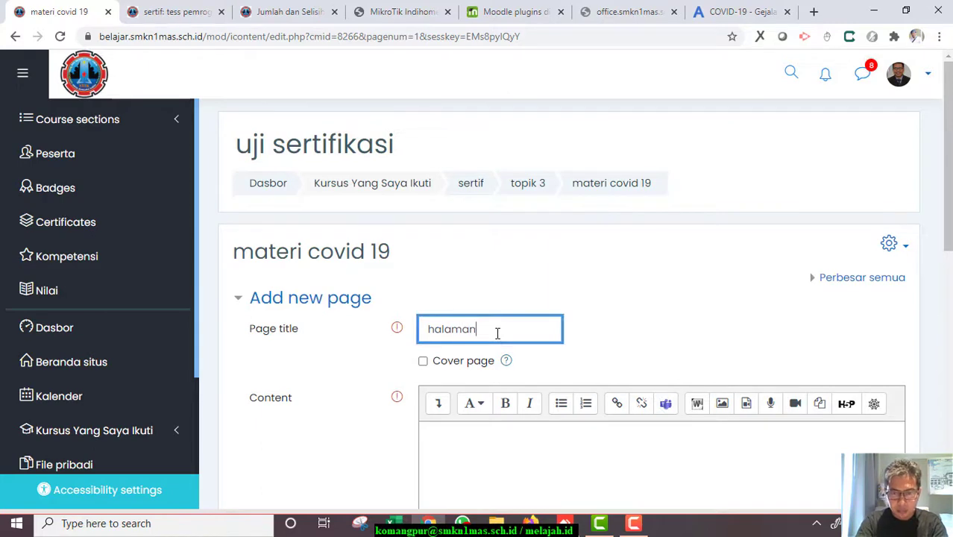
pyautogui.click(774, 8)
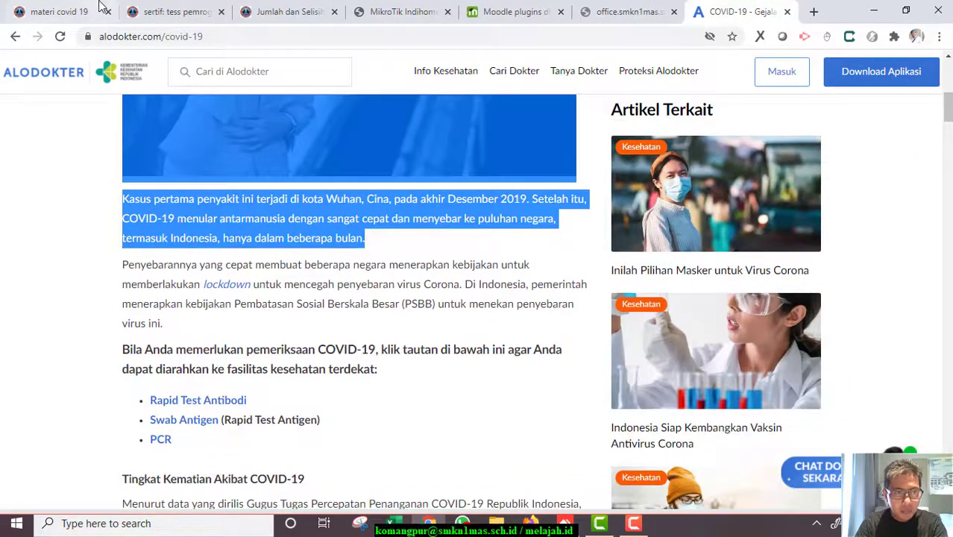
pyautogui.click(100, 9)
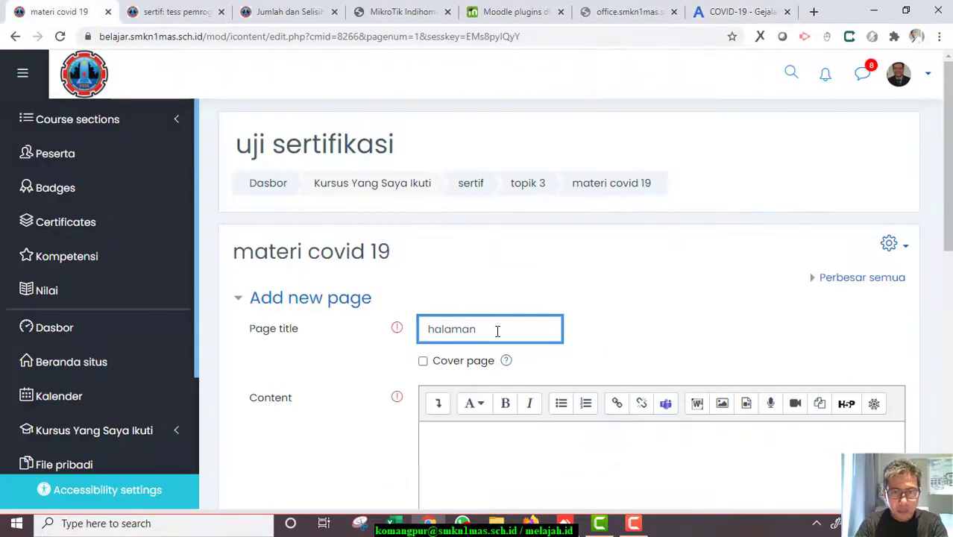
pyautogui.hotkey('ctrl', 'a')
pyautogui.write('bagaimana p')
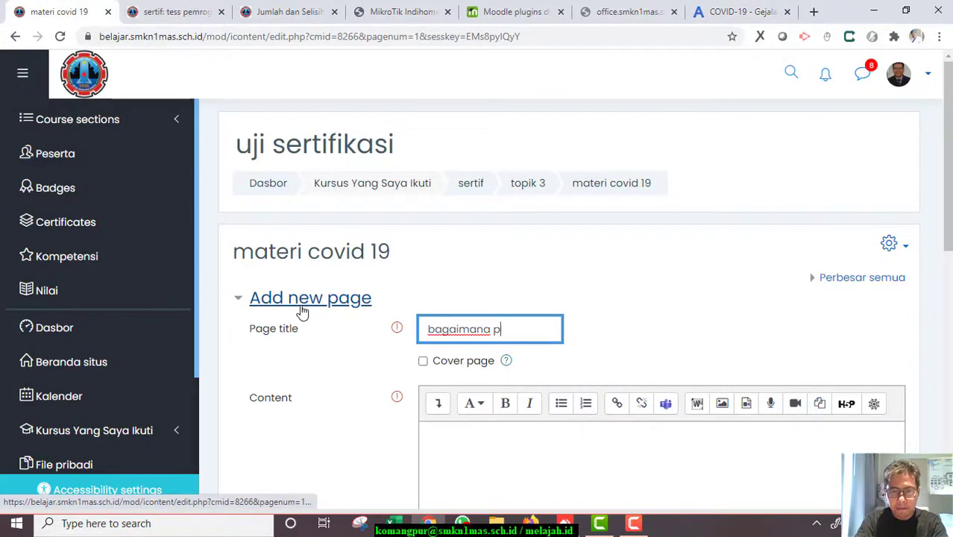
pyautogui.write('enyebaran?')
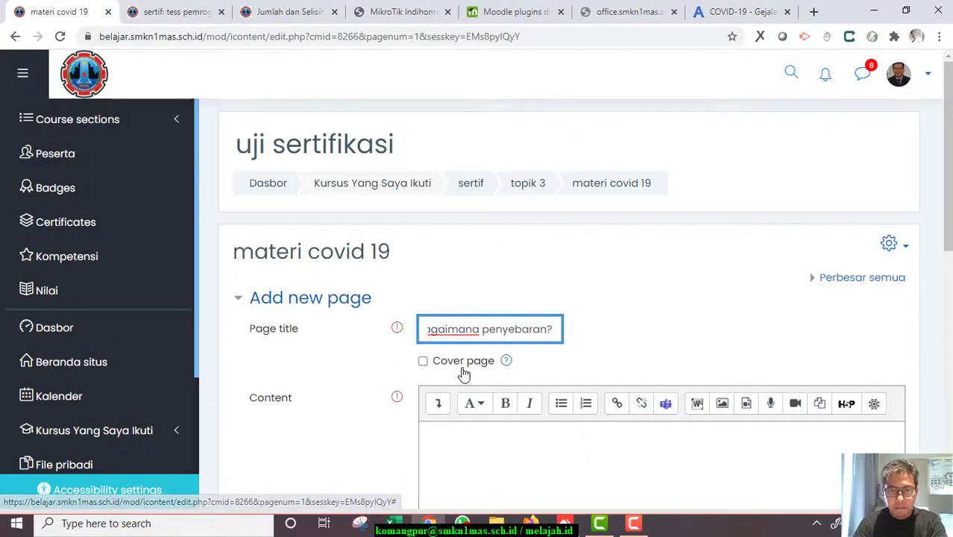
# Copy the Alodokter article text from the "Penyebarannya yang cepat" paragraph through the PCR item of the test list
pyautogui.scroll(-1, 464, 375)
pyautogui.click(757, 9)
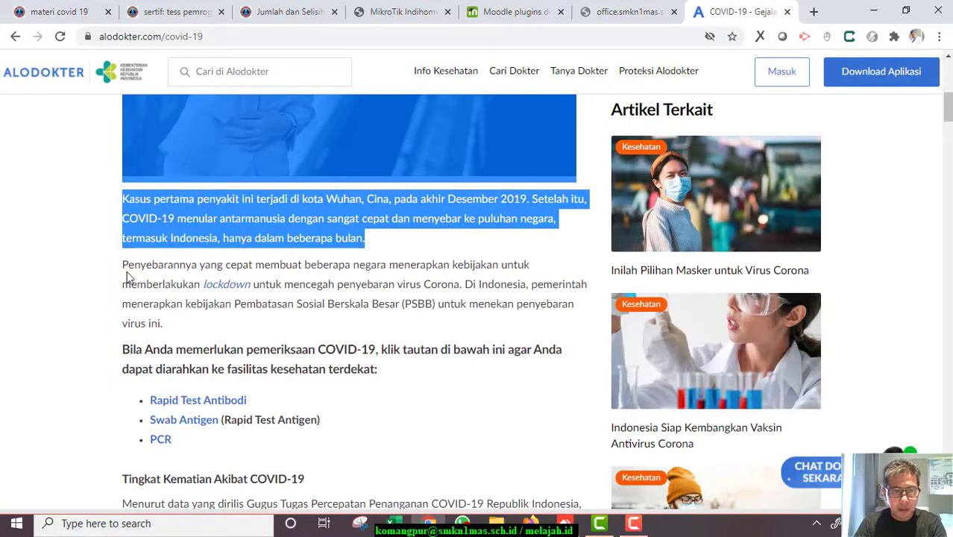
pyautogui.moveTo(121, 270); pyautogui.dragTo(288, 330)
pyautogui.scroll(-1, 288, 330)
pyautogui.click(123, 255)
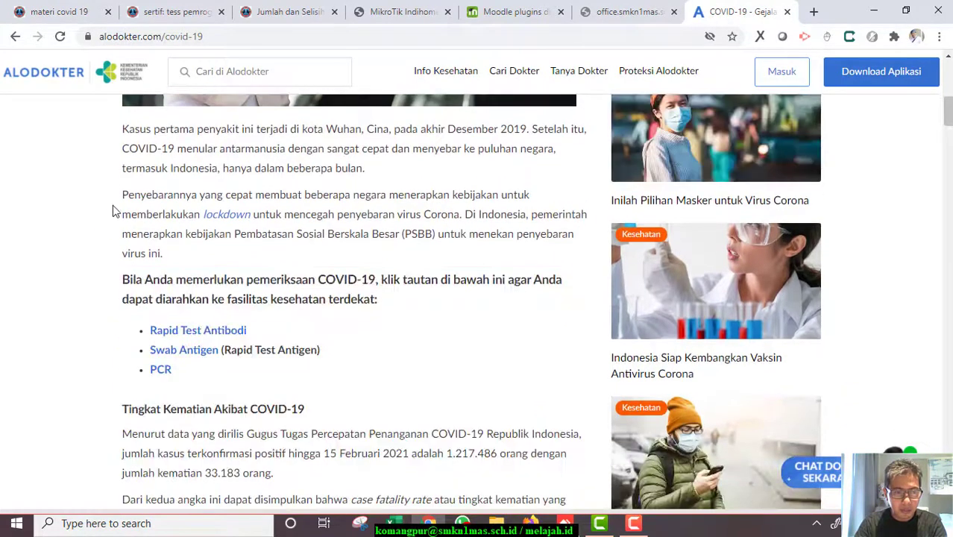
pyautogui.moveTo(146, 199); pyautogui.dragTo(310, 306)
pyautogui.hotkey('ctrl', 'c')
pyautogui.scroll(-1, 252, 273)
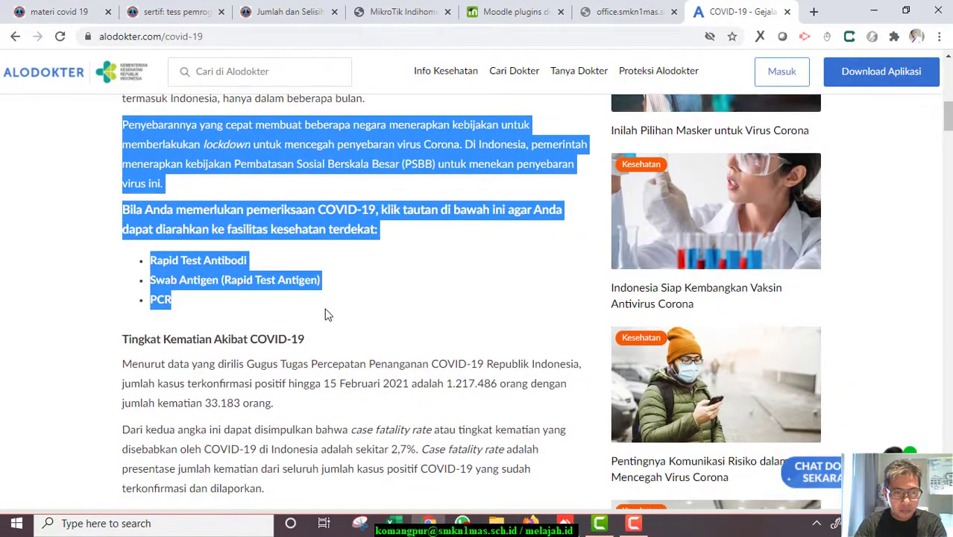
# Return to the new page form and paste the copied article text as the page's content
pyautogui.click(60, 12)
pyautogui.click(534, 394)
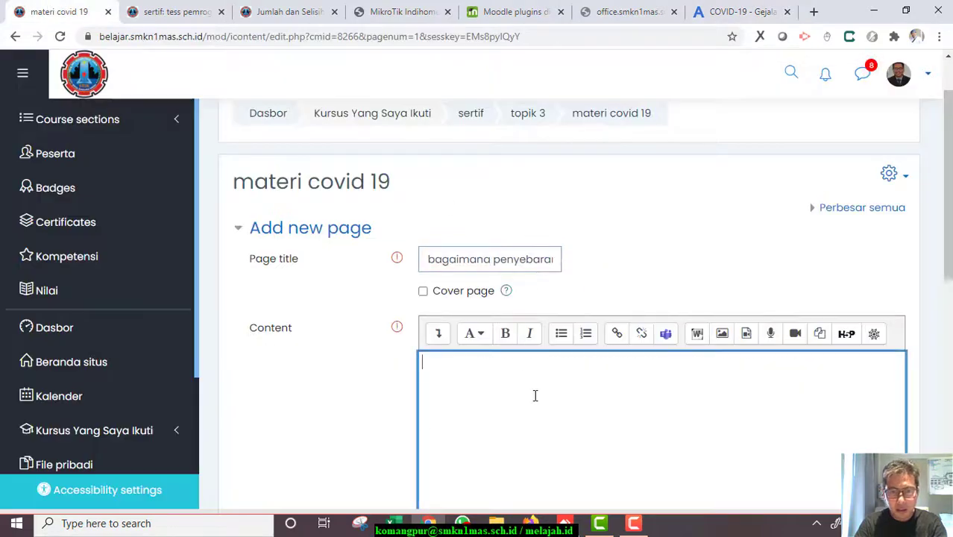
pyautogui.hotkey('ctrl', 'v')
pyautogui.scroll(-2, 491, 386)
pyautogui.scroll(-1, 491, 387)
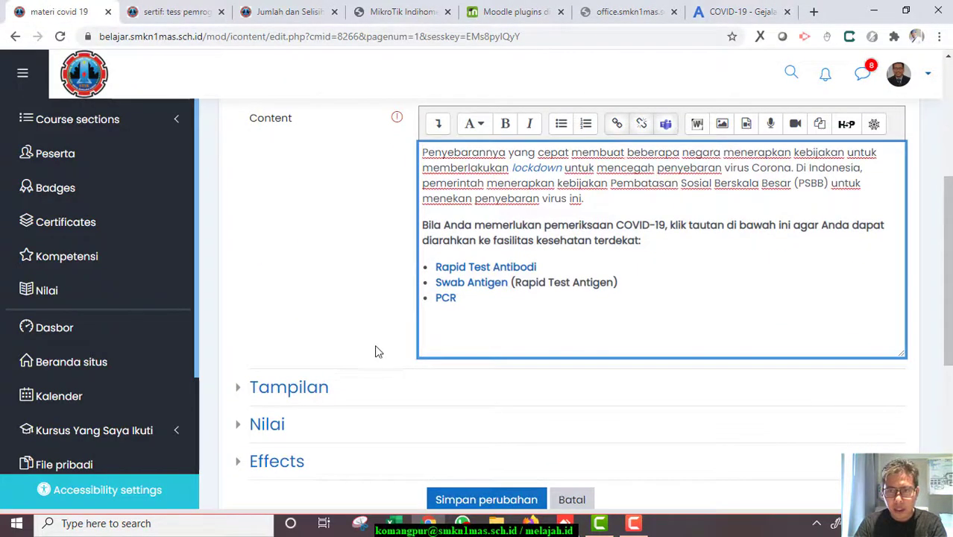
# Review the new page's Tampilan settings, from page layout and background image to colours, border and notes
pyautogui.scroll(1, 380, 349)
pyautogui.scroll(-2, 350, 346)
pyautogui.click(310, 319)
pyautogui.scroll(-2, 340, 320)
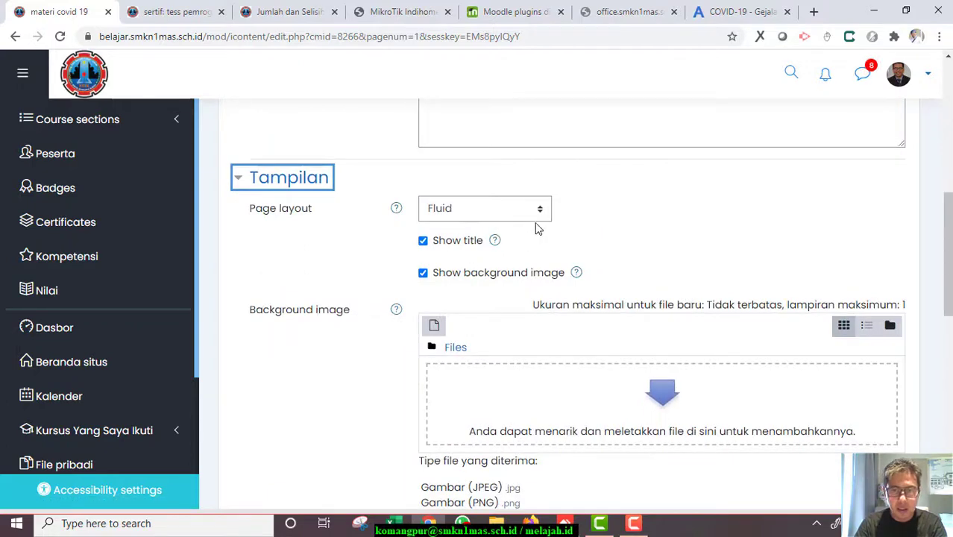
pyautogui.scroll(-3, 507, 224)
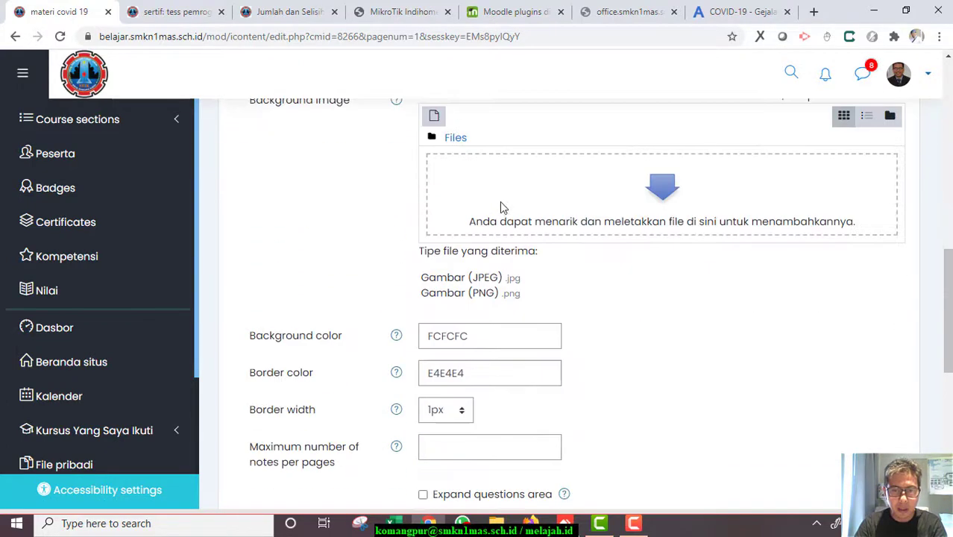
pyautogui.scroll(-4, 501, 207)
# Check the new page's Nilai and Effects settings and save the page
pyautogui.click(267, 290)
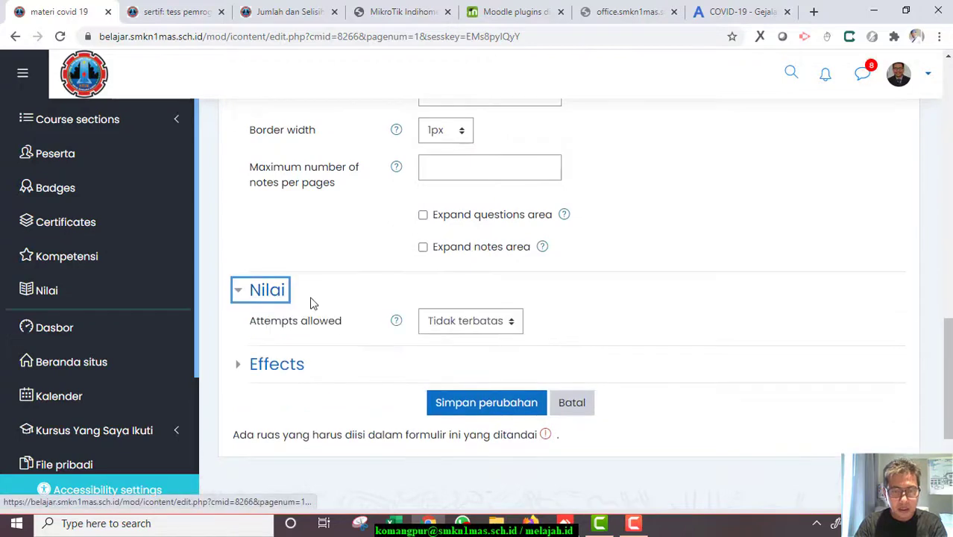
pyautogui.scroll(-1, 312, 303)
pyautogui.click(284, 299)
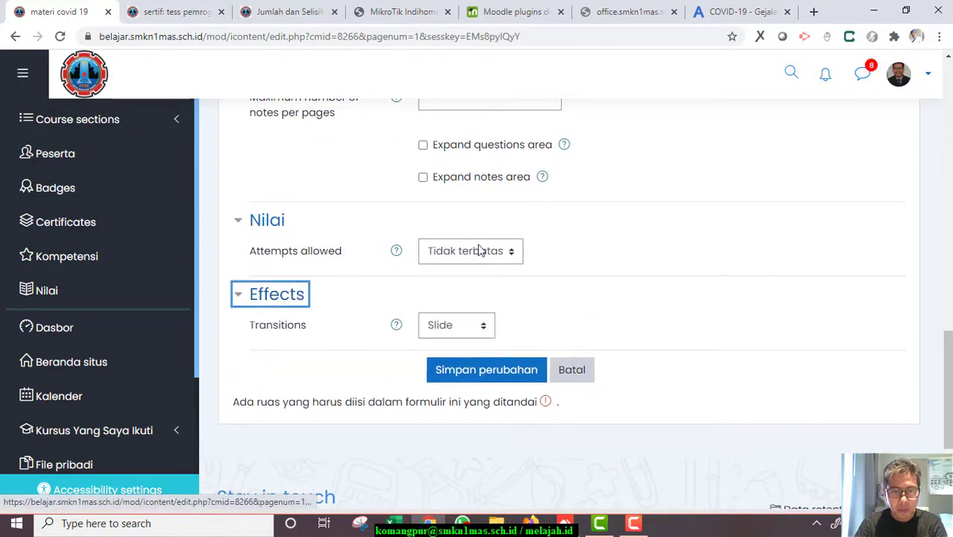
pyautogui.click(452, 378)
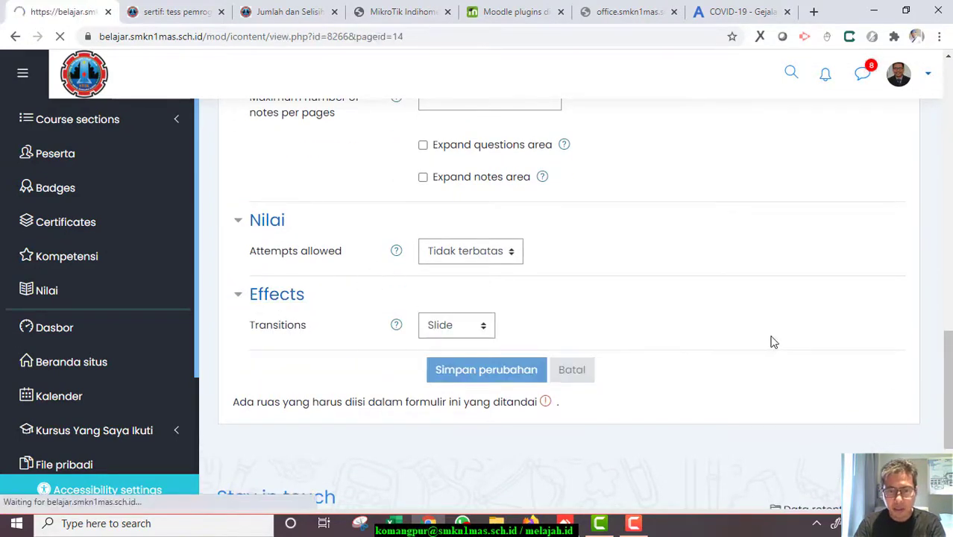
# Move the "apa itu covid 19" page up so it comes first in the content pages menu
pyautogui.scroll(-3, 746, 297)
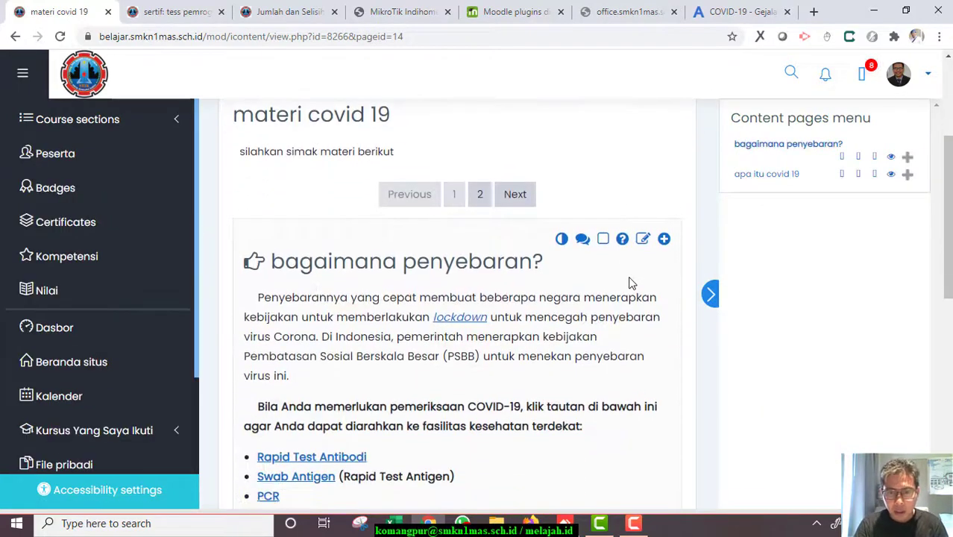
pyautogui.scroll(-1, 630, 283)
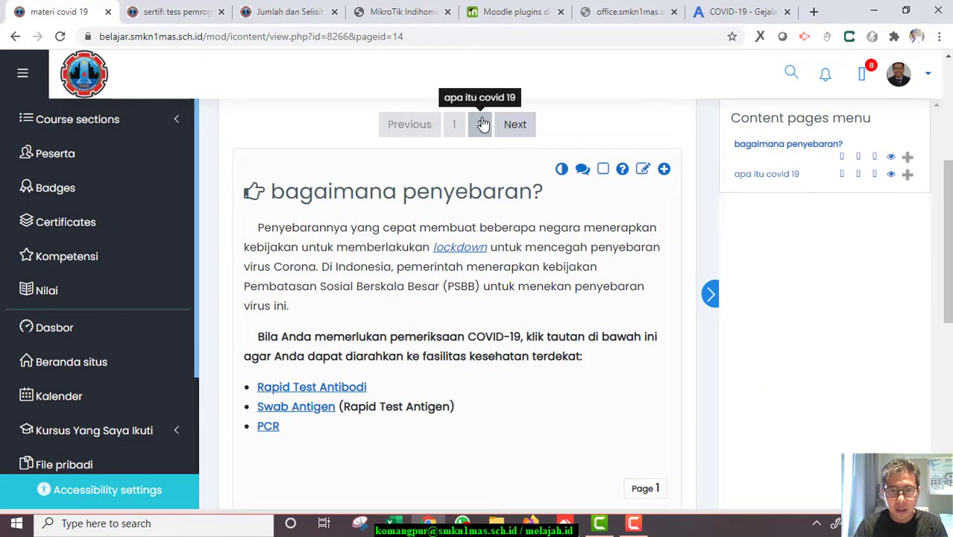
pyautogui.click(843, 178)
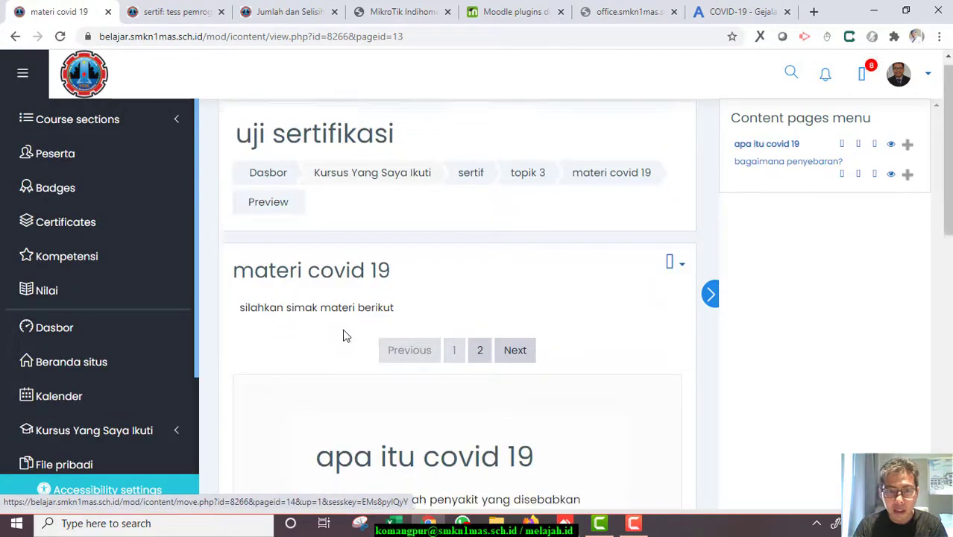
# Read through the "apa itu covid 19" page and go on to the "bagaimana penyebaran?" page
pyautogui.scroll(-3, 345, 336)
pyautogui.scroll(1, 451, 317)
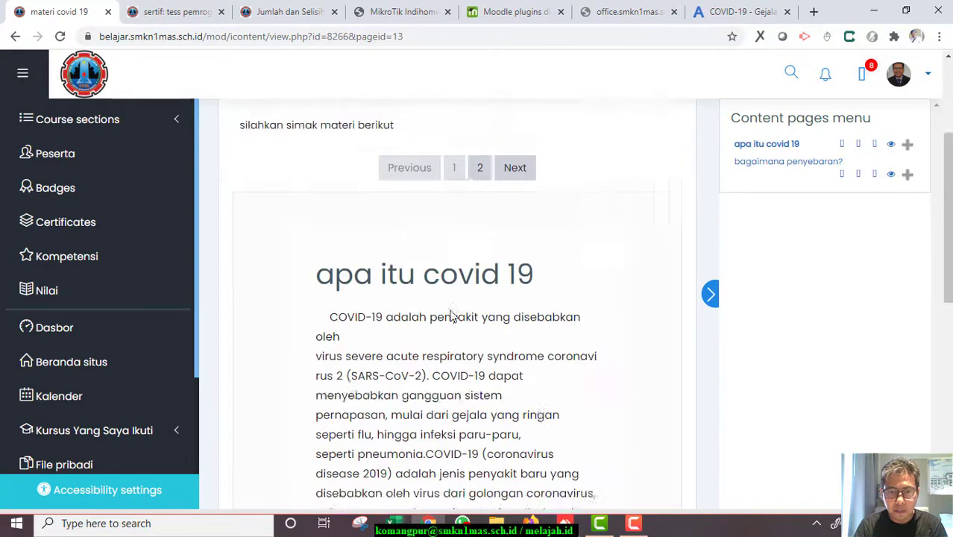
pyautogui.scroll(-3, 450, 317)
pyautogui.scroll(4, 444, 319)
pyautogui.click(487, 231)
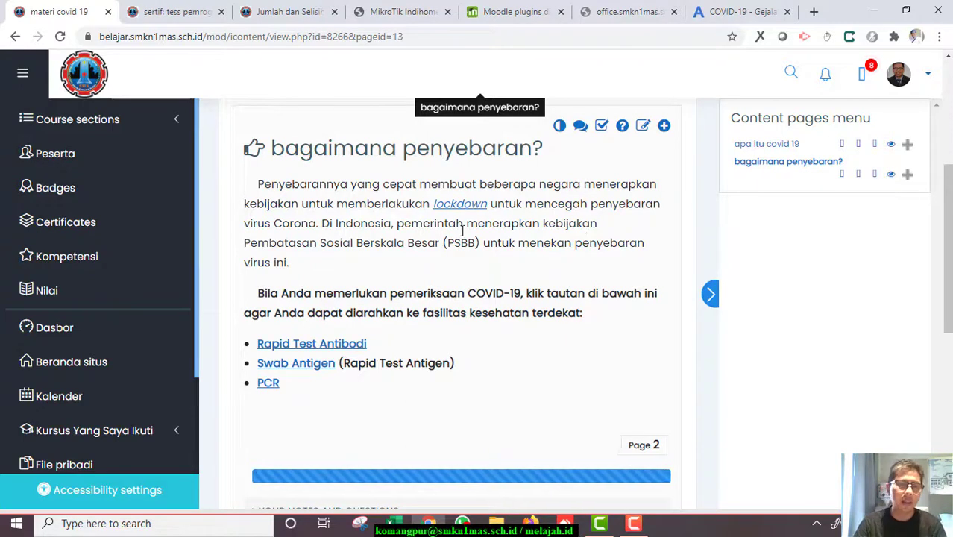
# Open the new-question page for "bagaimana penyebaran?" and check the activity's administration options for a way to reach the question bank
pyautogui.click(622, 127)
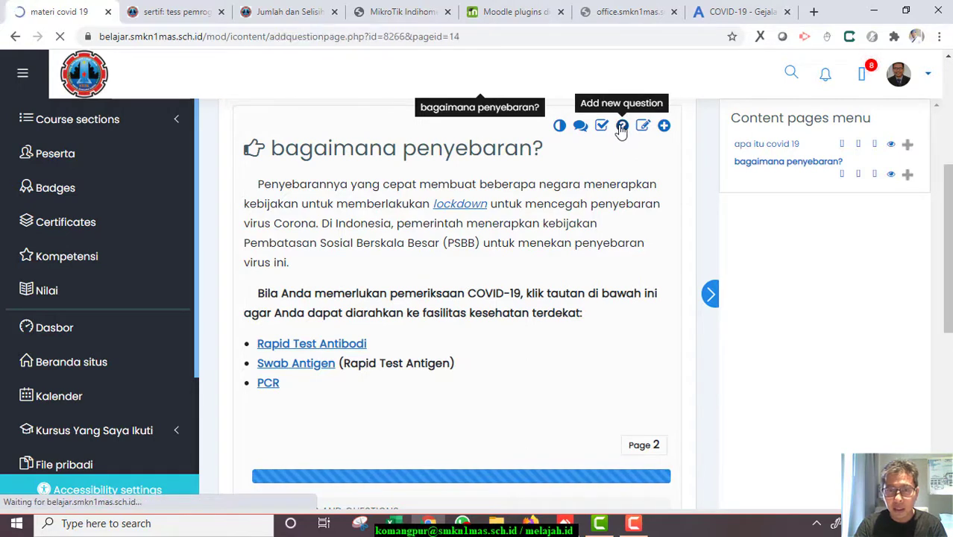
pyautogui.scroll(-1, 357, 270)
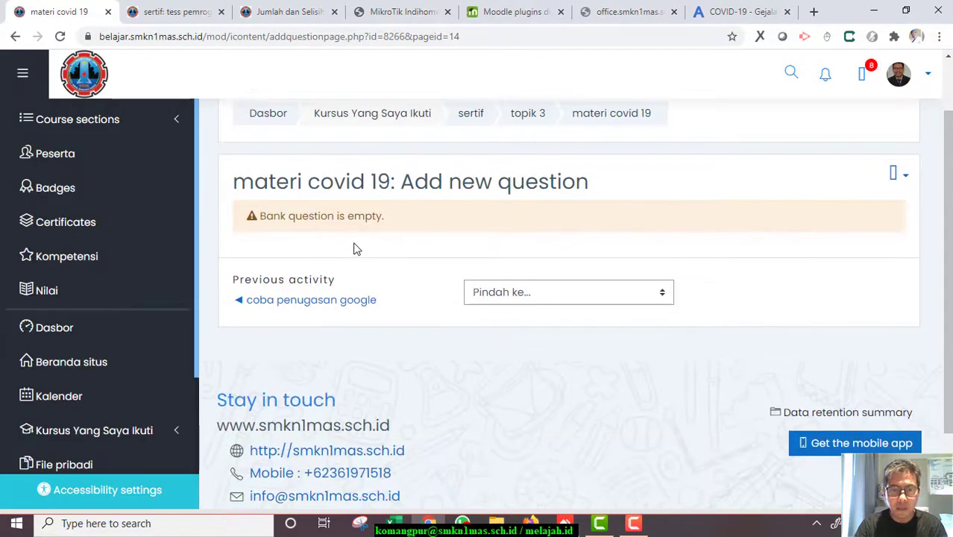
pyautogui.click(908, 173)
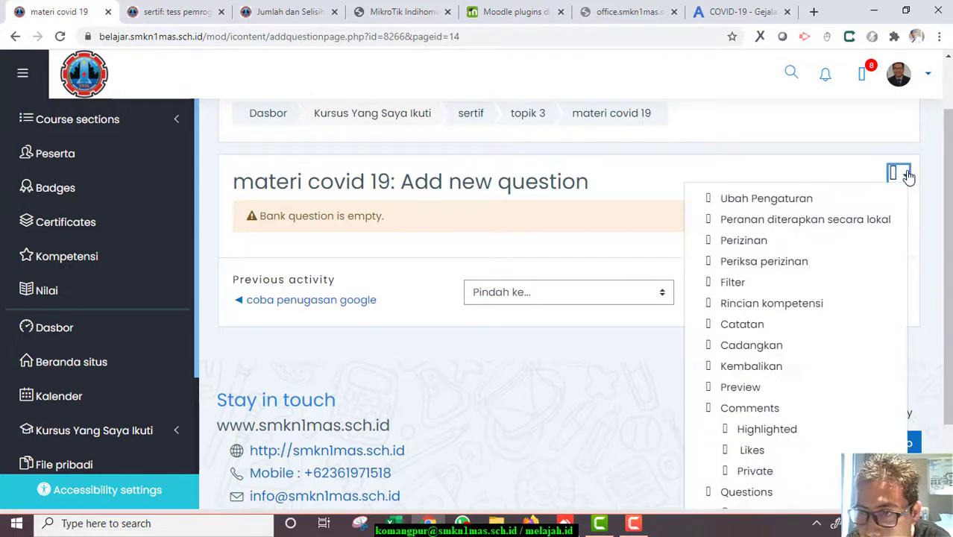
pyautogui.scroll(-1, 805, 318)
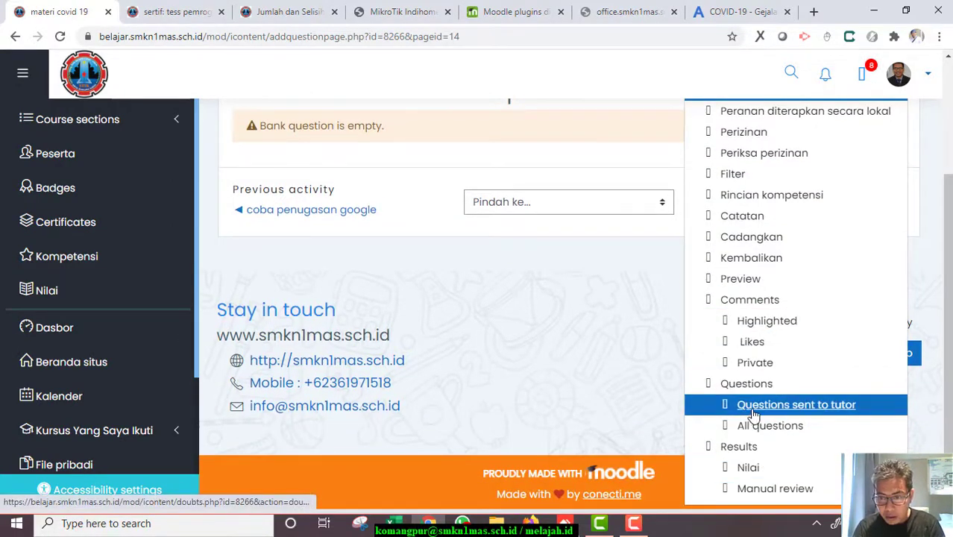
pyautogui.click(303, 315)
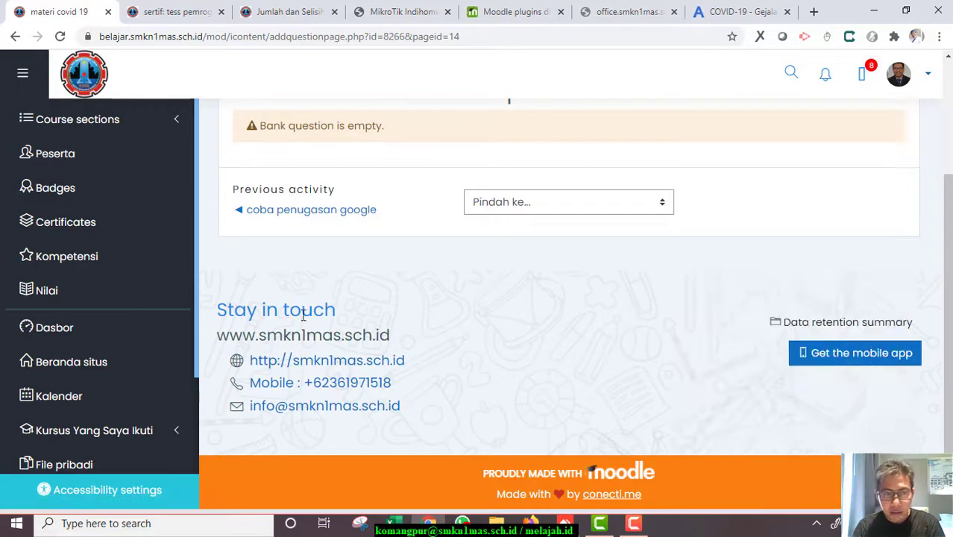
pyautogui.scroll(-2, 89, 366)
pyautogui.scroll(1, 105, 268)
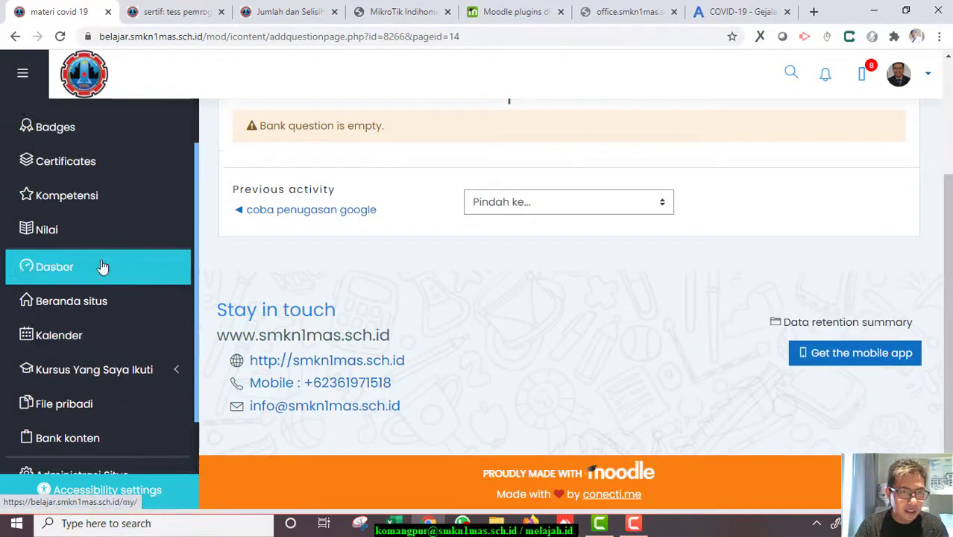
pyautogui.scroll(-1, 103, 267)
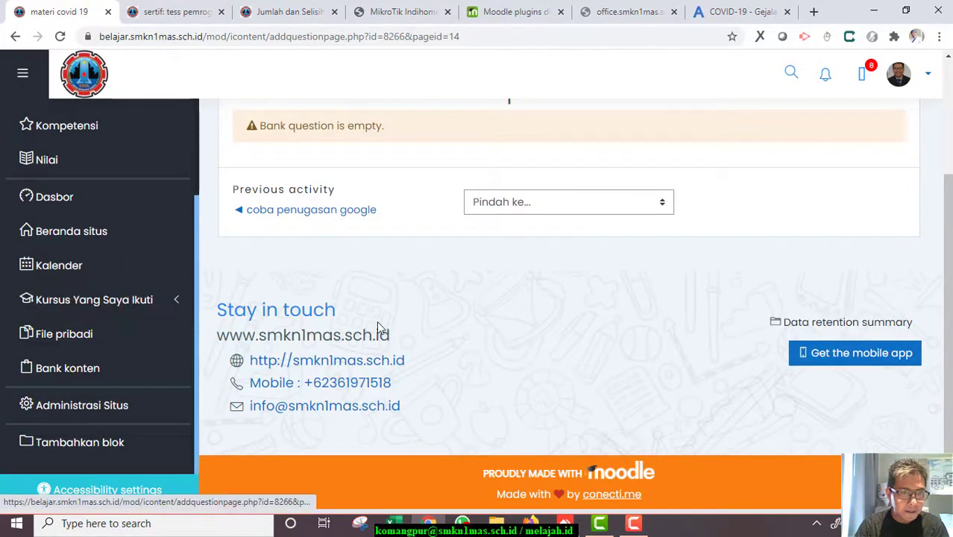
pyautogui.scroll(2, 377, 326)
pyautogui.scroll(2, 120, 239)
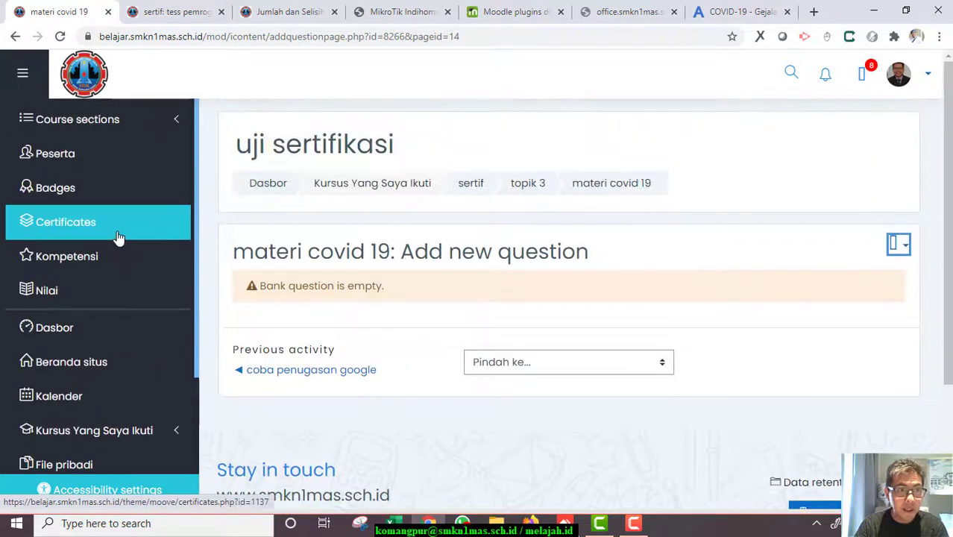
pyautogui.click(122, 127)
pyautogui.click(122, 127)
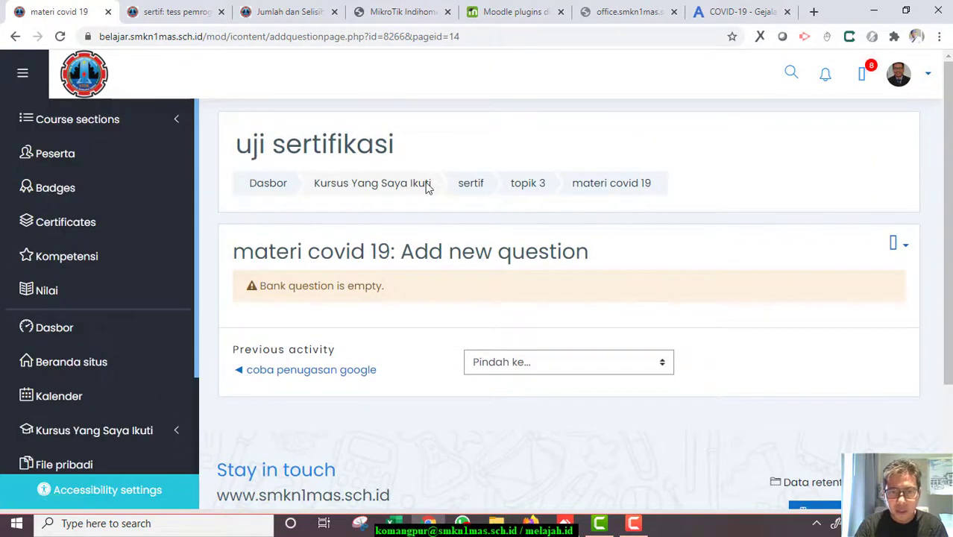
# Return to the sertif course and open its full course administration page
pyautogui.click(477, 186)
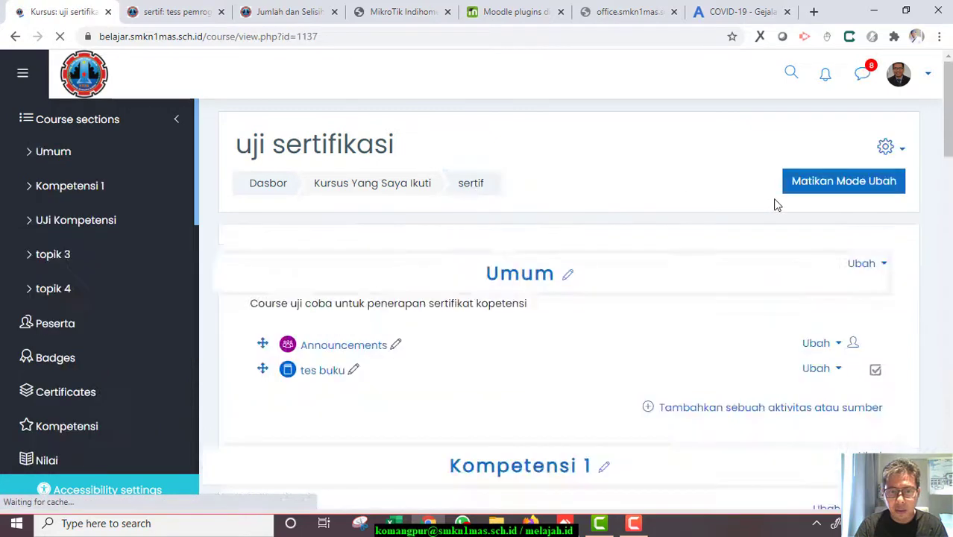
pyautogui.click(901, 152)
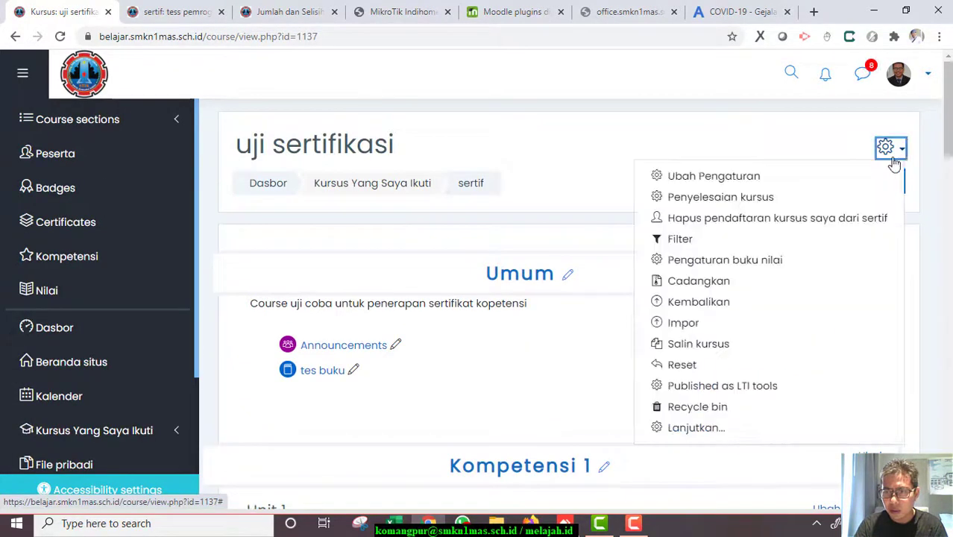
pyautogui.scroll(-3, 677, 381)
pyautogui.scroll(2, 709, 276)
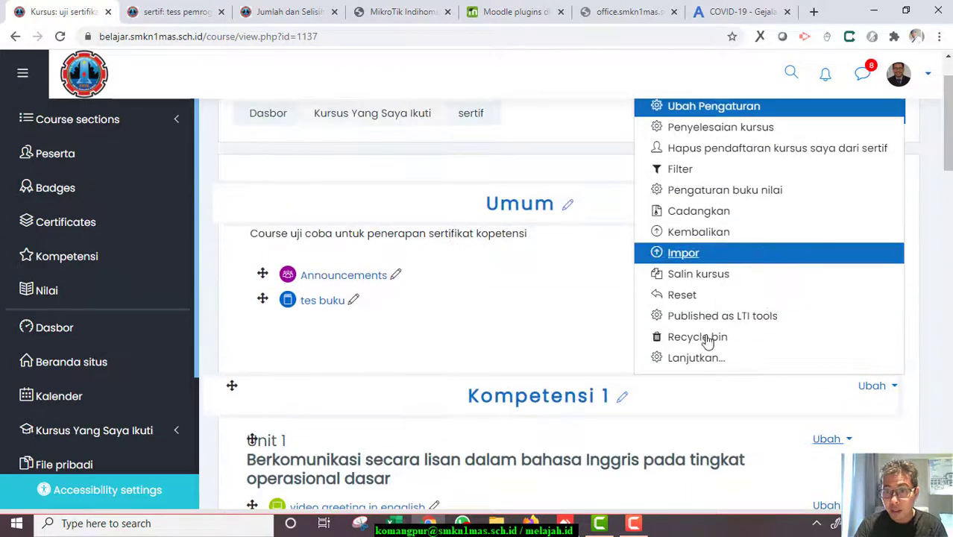
pyautogui.click(707, 359)
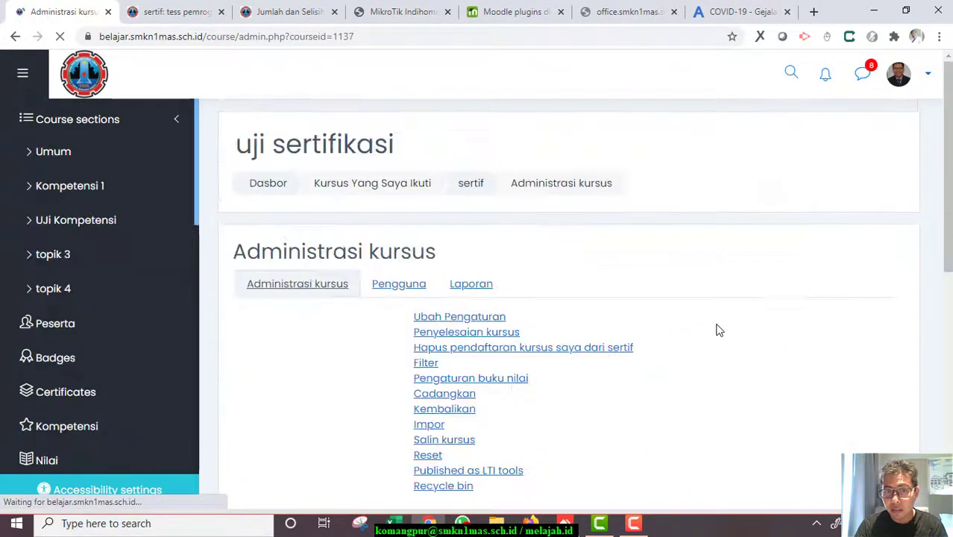
# Check the course's user administration options, and open the question list of the course's Bank soal
pyautogui.scroll(-1, 680, 325)
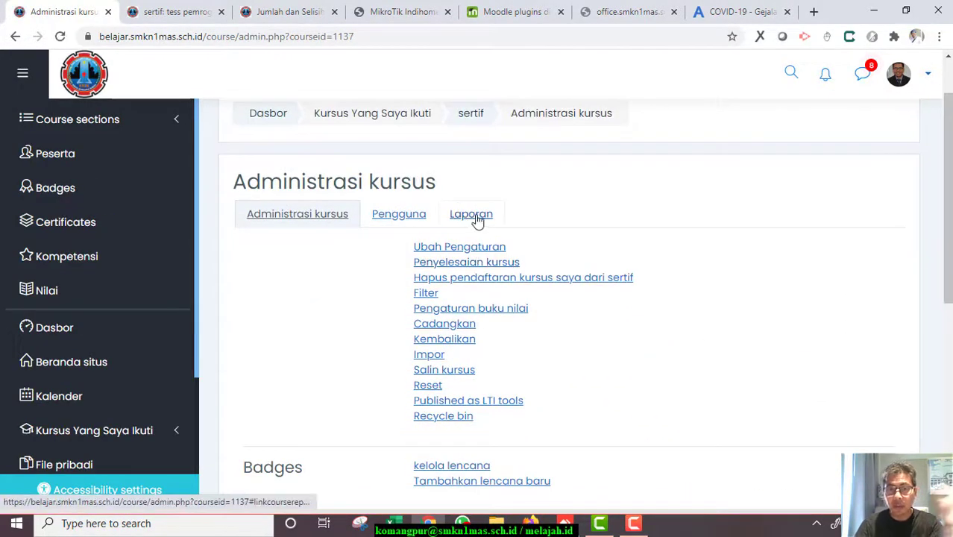
pyautogui.click(399, 212)
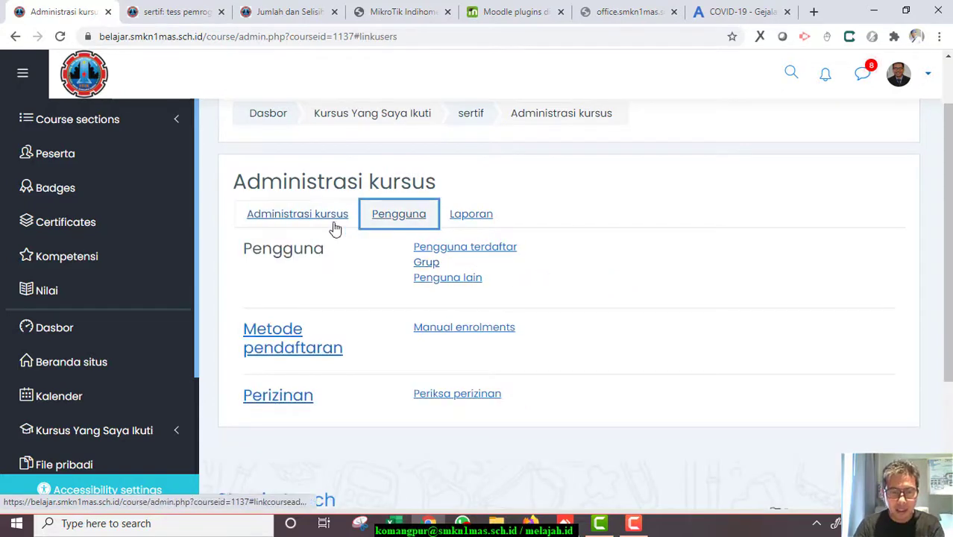
pyautogui.click(335, 220)
pyautogui.scroll(-3, 448, 284)
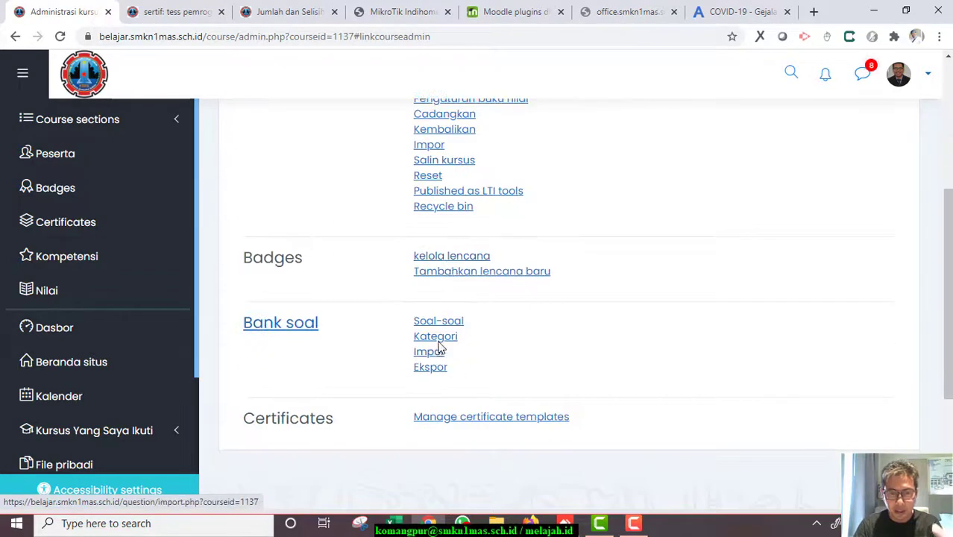
pyautogui.click(439, 321)
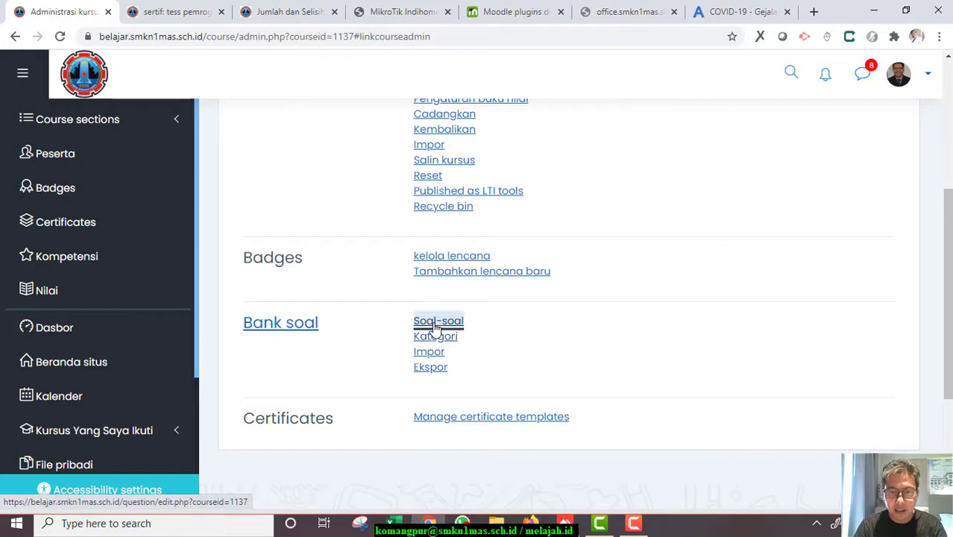
# Review the question bank's existing questions and available categories, keeping the category "Pengaturan awal untuk sertif"
pyautogui.scroll(-5, 403, 336)
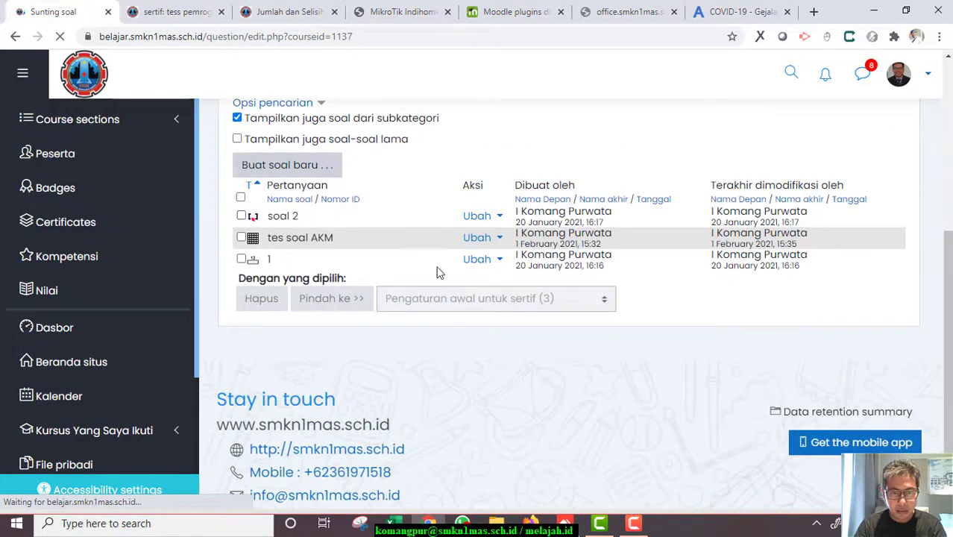
pyautogui.scroll(3, 366, 234)
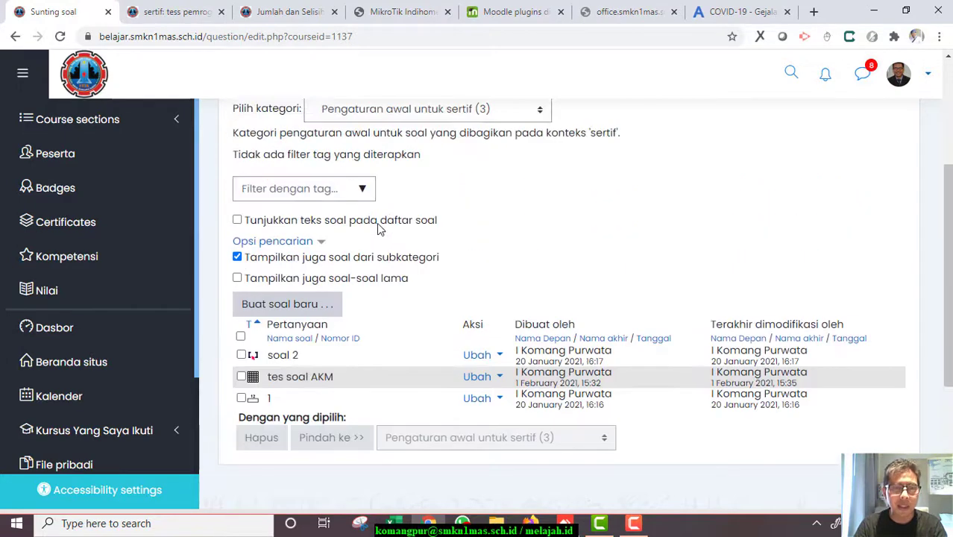
pyautogui.click(460, 190)
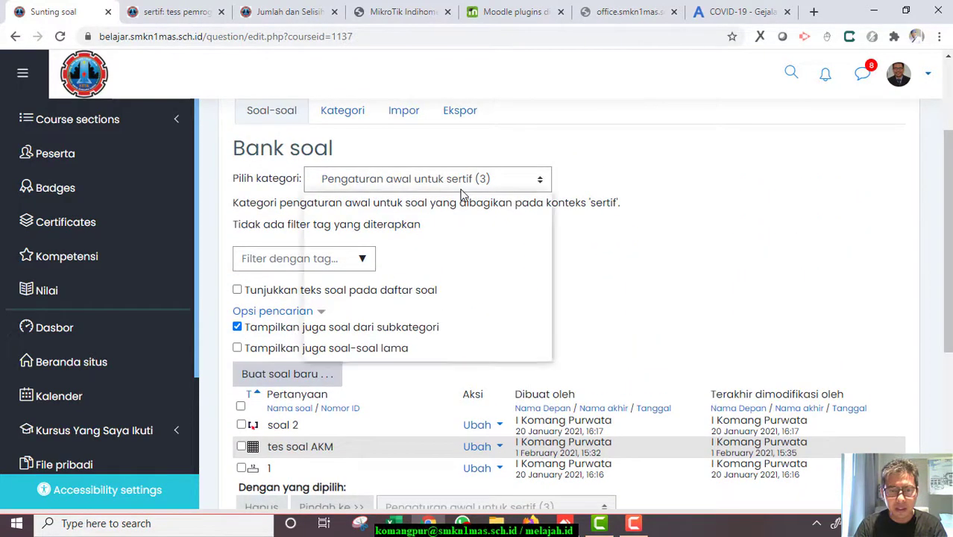
pyautogui.click(461, 191)
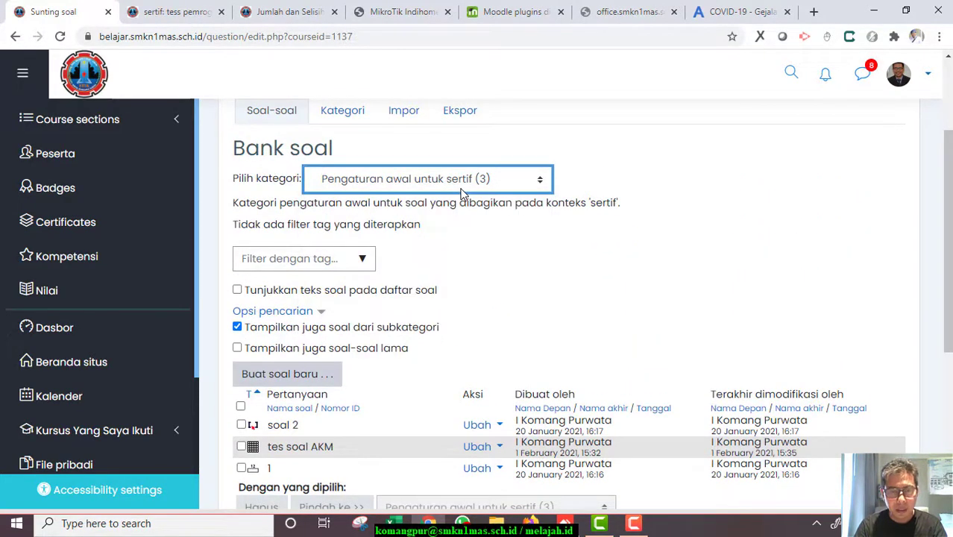
pyautogui.scroll(-4, 305, 285)
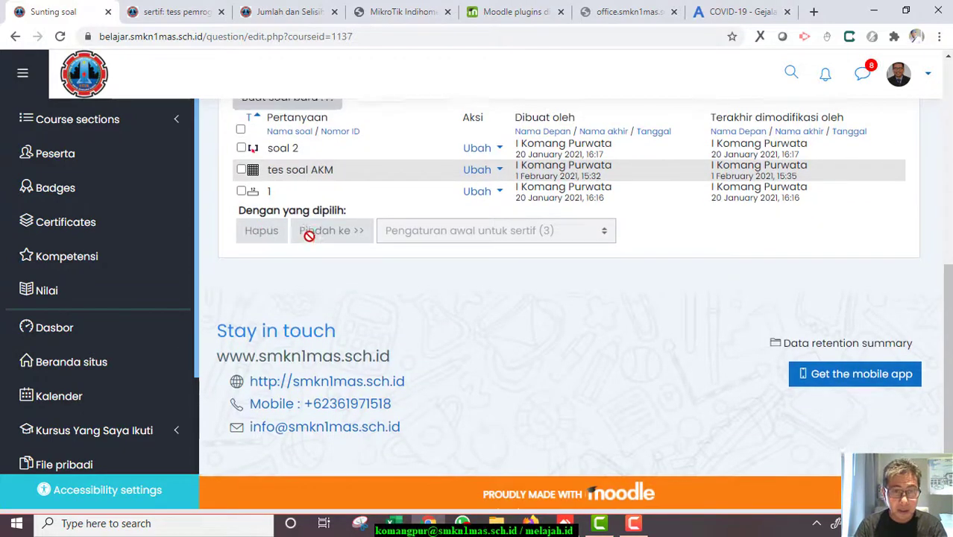
pyautogui.scroll(4, 308, 246)
pyautogui.scroll(-3, 384, 298)
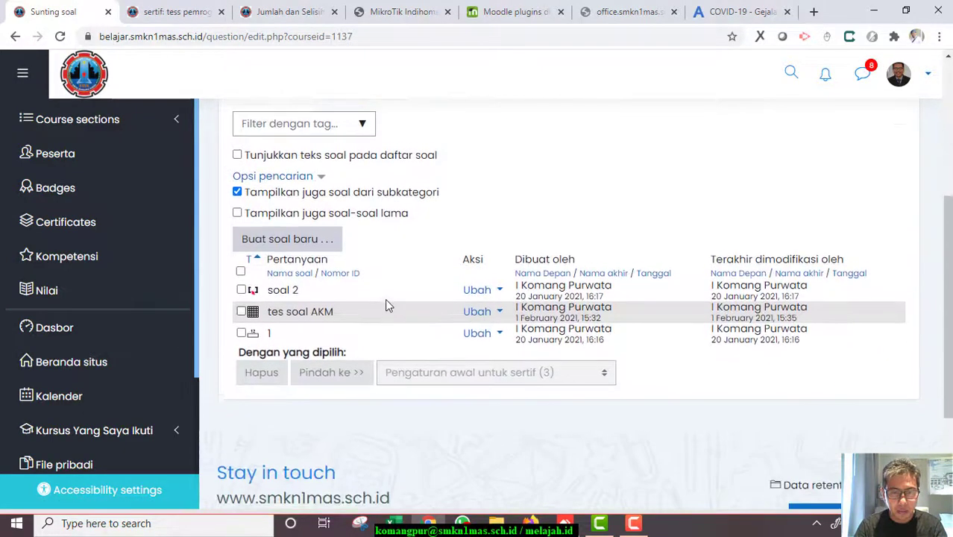
pyautogui.scroll(3, 409, 190)
pyautogui.click(410, 177)
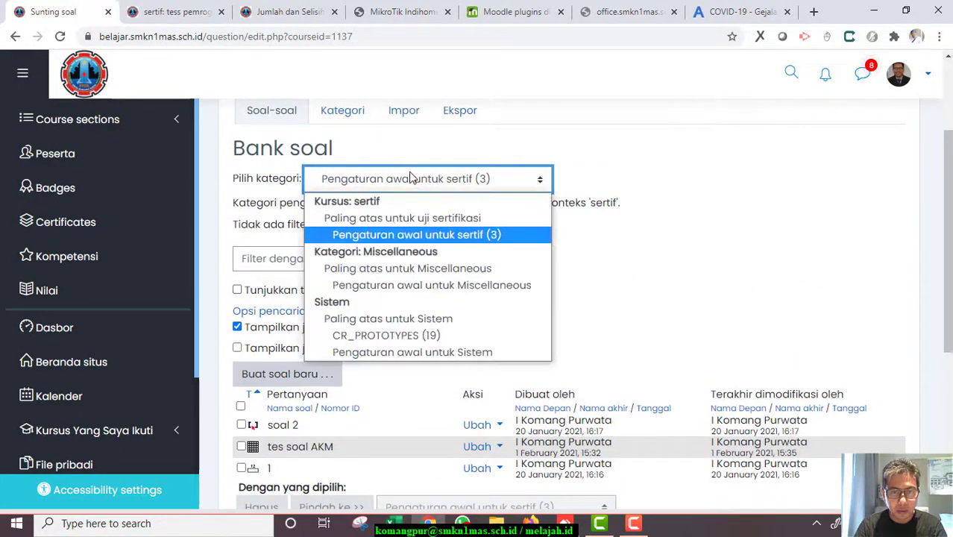
pyautogui.click(387, 236)
# Start a new question of type Benar/Salah in the question bank
pyautogui.scroll(-3, 306, 272)
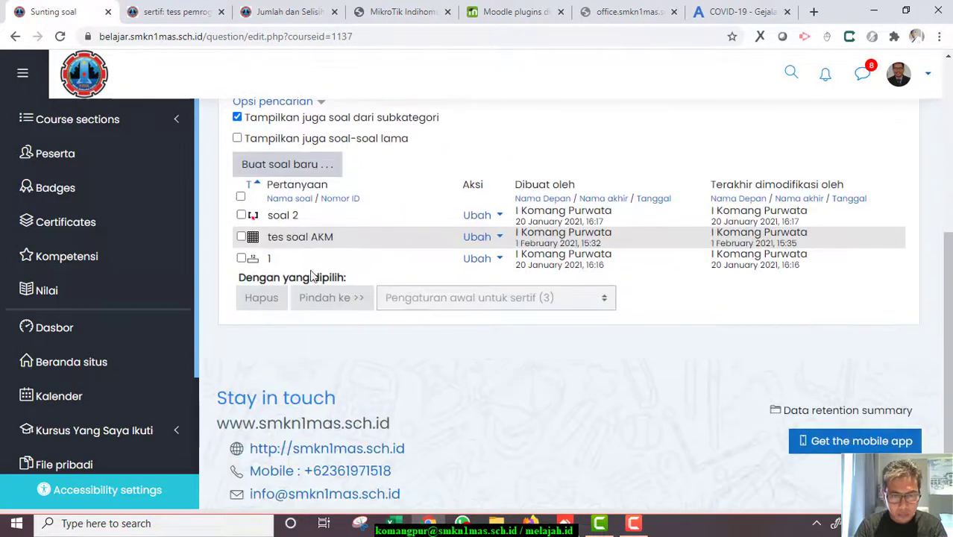
pyautogui.click(291, 167)
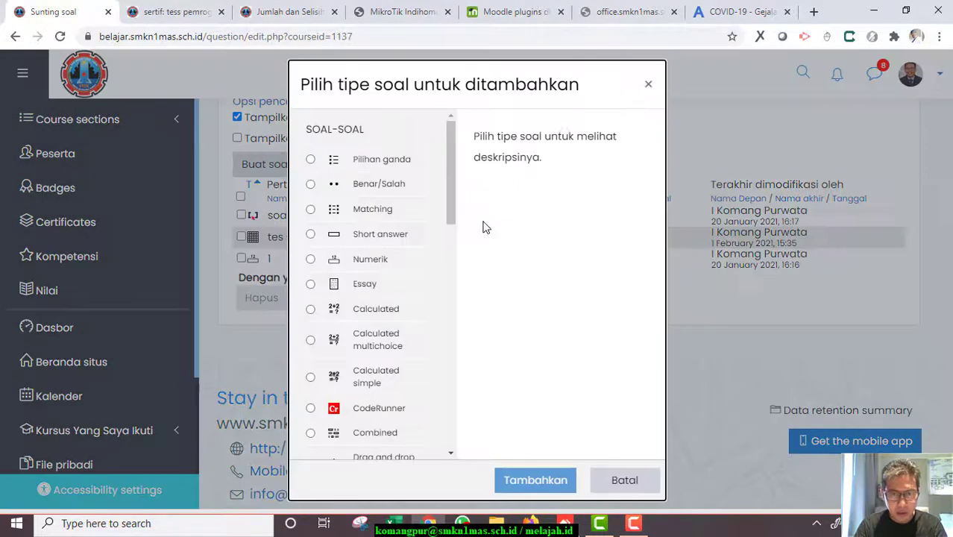
pyautogui.click(310, 185)
pyautogui.click(527, 478)
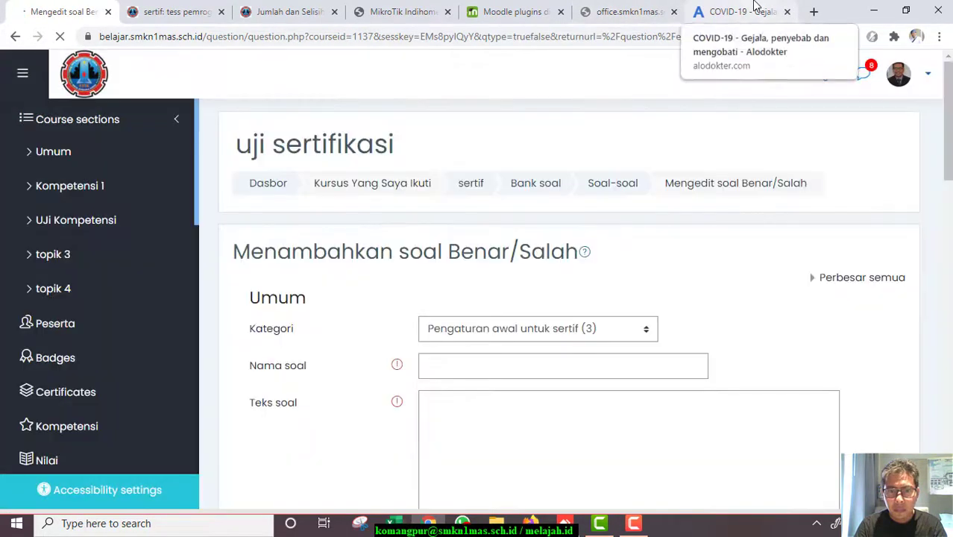
# Consult the Alodokter COVID-19 article for question material and return to the Benar/Salah question form
pyautogui.click(718, 6)
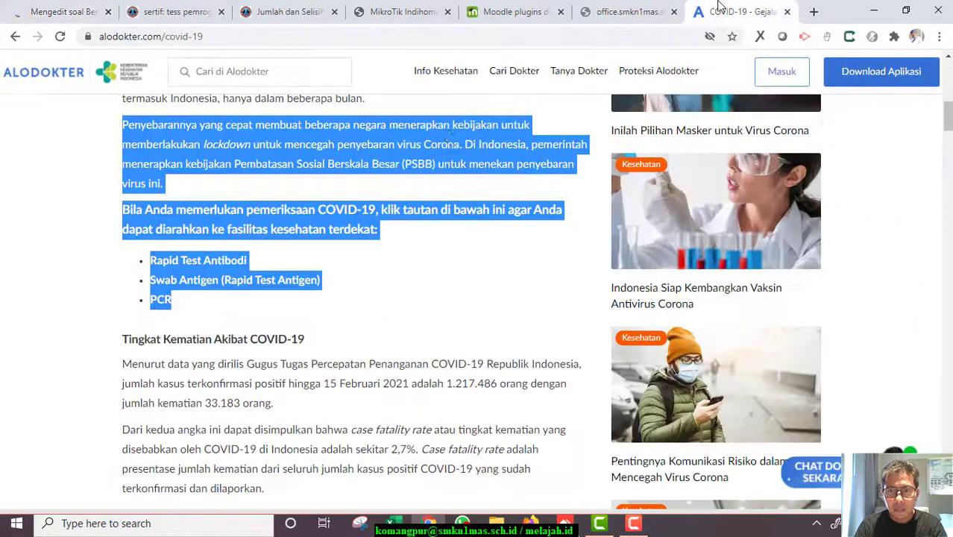
pyautogui.scroll(1, 440, 296)
pyautogui.click(440, 309)
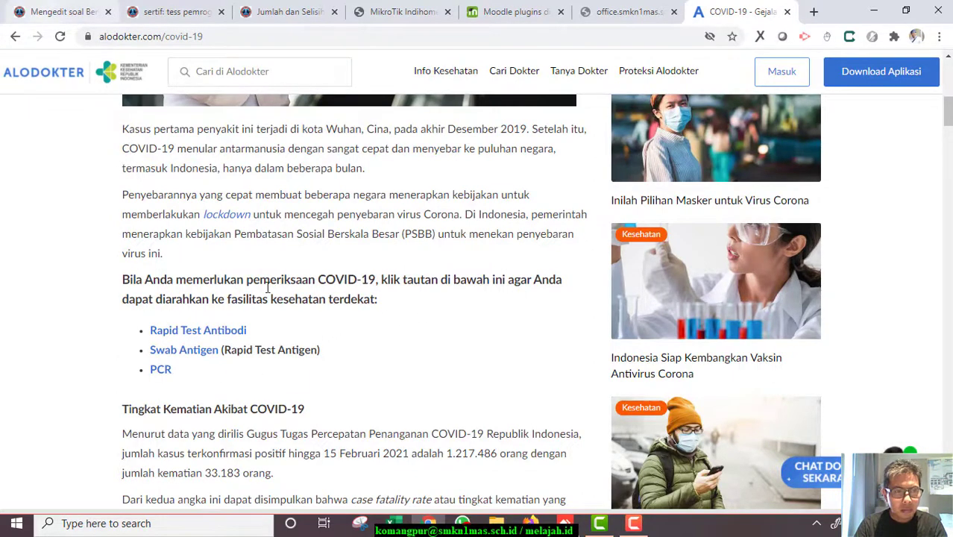
pyautogui.scroll(1, 273, 293)
pyautogui.click(60, 11)
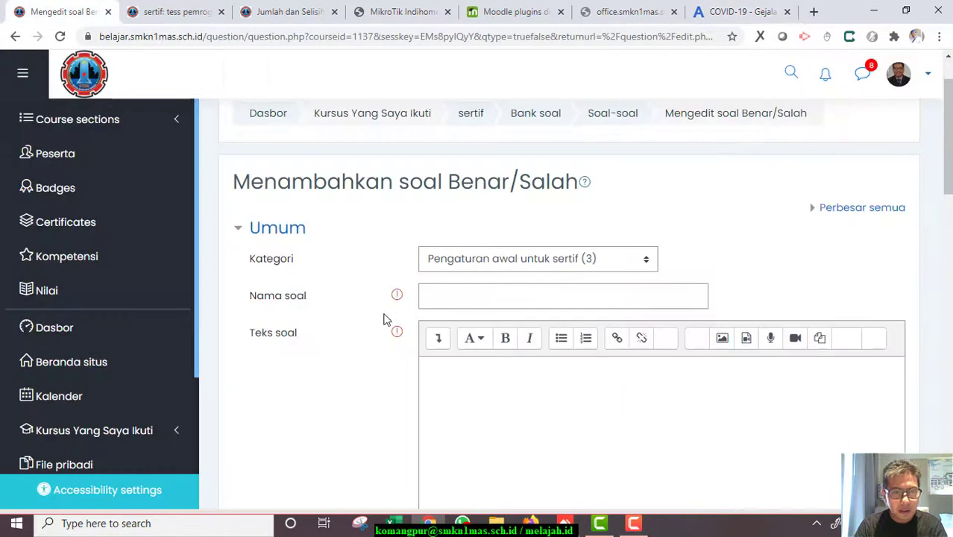
# Name the new Benar/Salah question "soal covid"
pyautogui.click(457, 296)
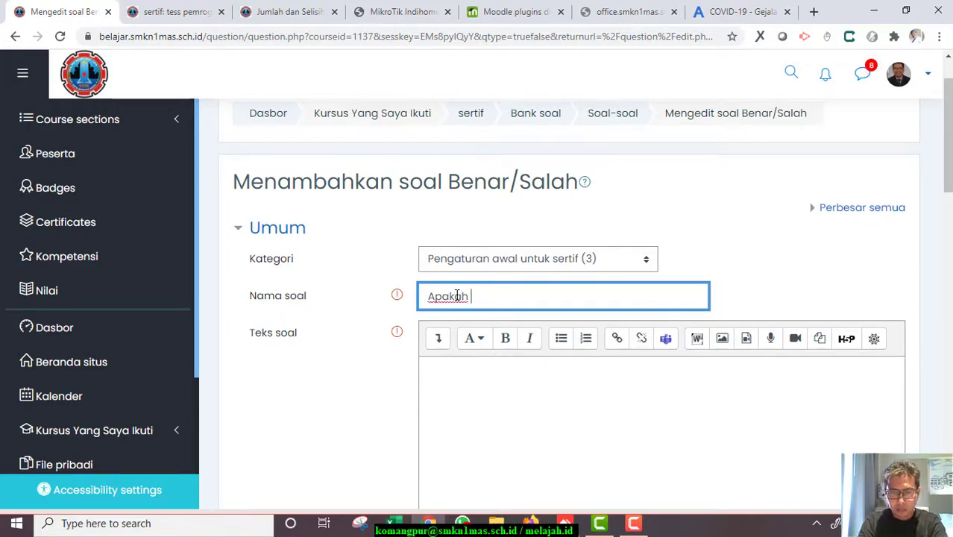
pyautogui.write('Apakah')
pyautogui.moveTo(496, 297); pyautogui.dragTo(420, 291)
pyautogui.write('soal covid')
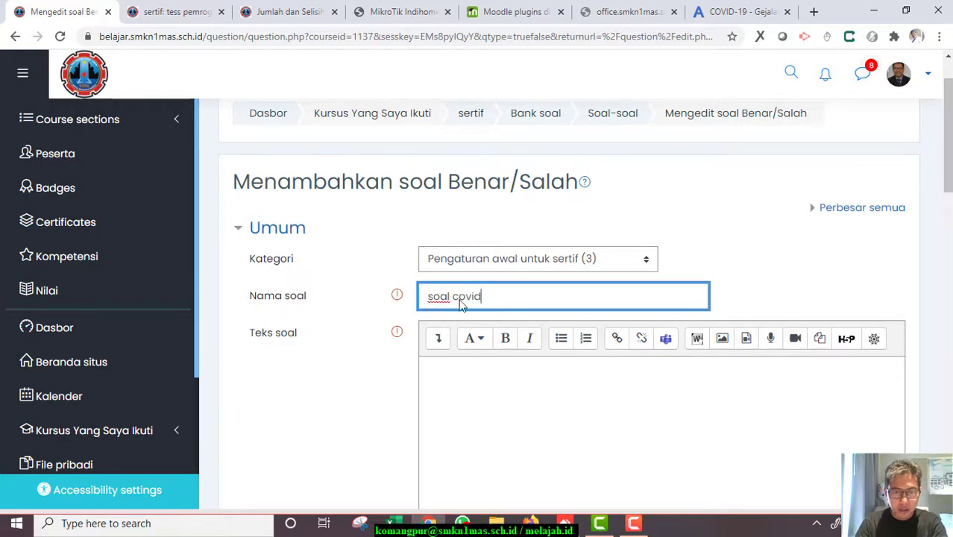
# Copy the opening paragraph that defines COVID-19 from the Alodokter article for the question text
pyautogui.click(497, 362)
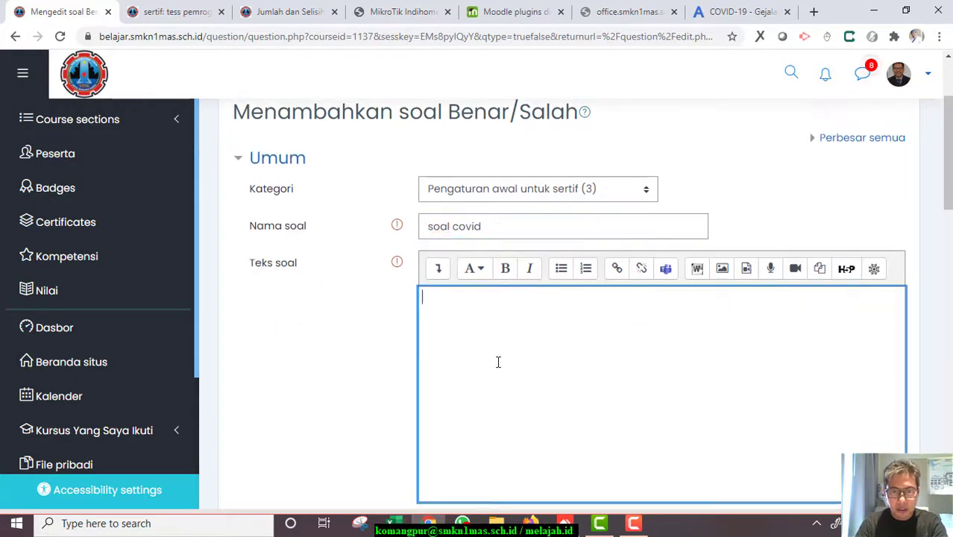
pyautogui.click(761, 11)
pyautogui.scroll(3, 435, 321)
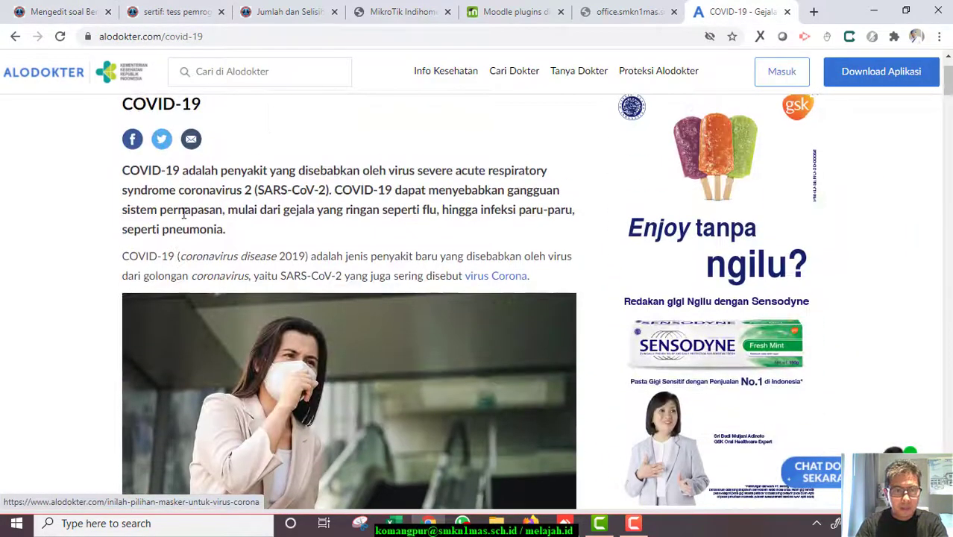
pyautogui.moveTo(119, 173); pyautogui.dragTo(285, 206)
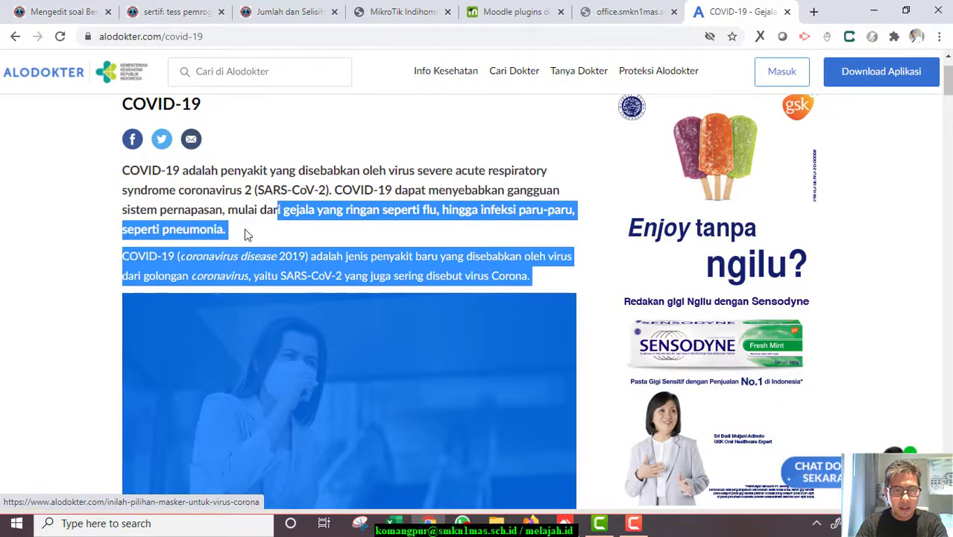
pyautogui.click(147, 178)
pyautogui.moveTo(121, 170); pyautogui.dragTo(180, 175)
pyautogui.click(229, 230)
pyautogui.moveTo(227, 230); pyautogui.dragTo(127, 170)
pyautogui.hotkey('ctrl', 'c')
# Paste the copied paragraph as the question text and add the line "benar / salah?" below it
pyautogui.hotkey('ctrl', '1')
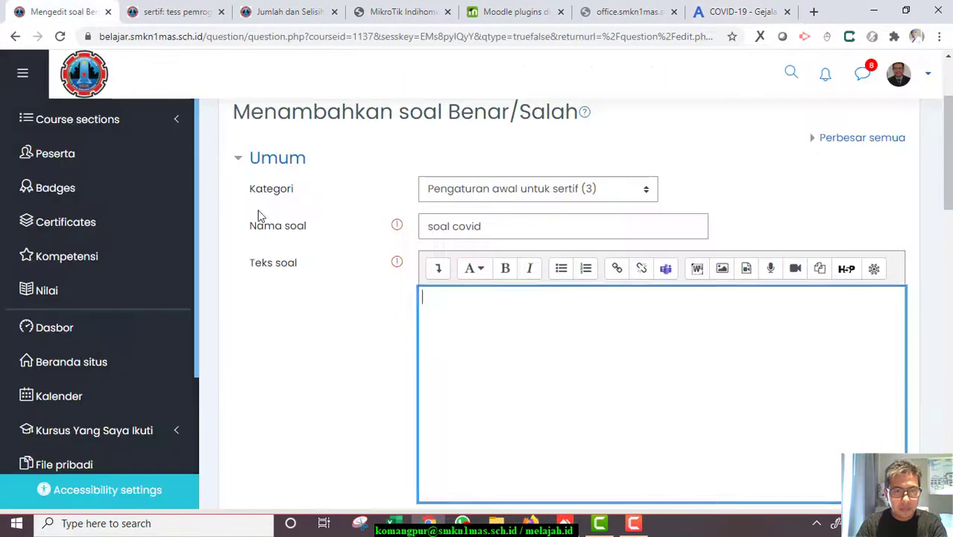
pyautogui.hotkey('ctrl', 'v')
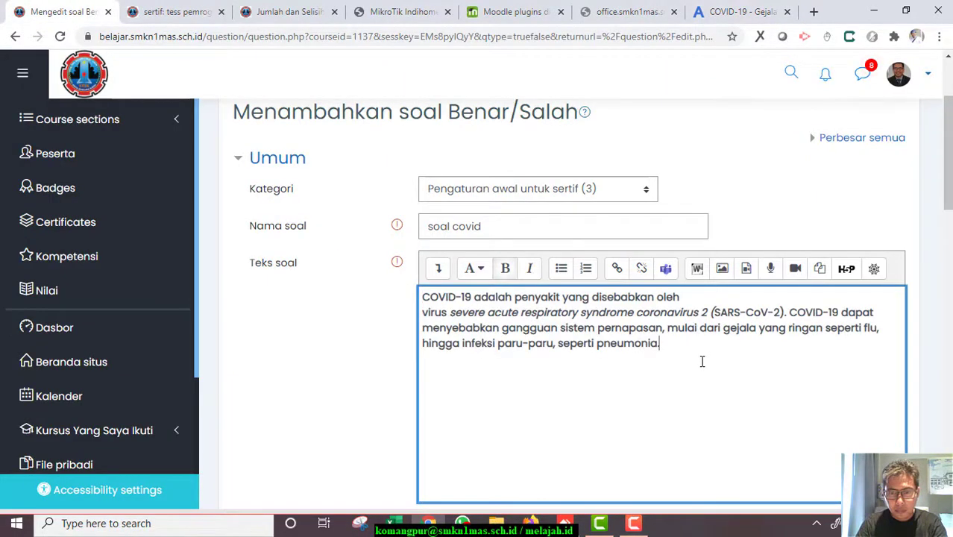
pyautogui.press('Return')
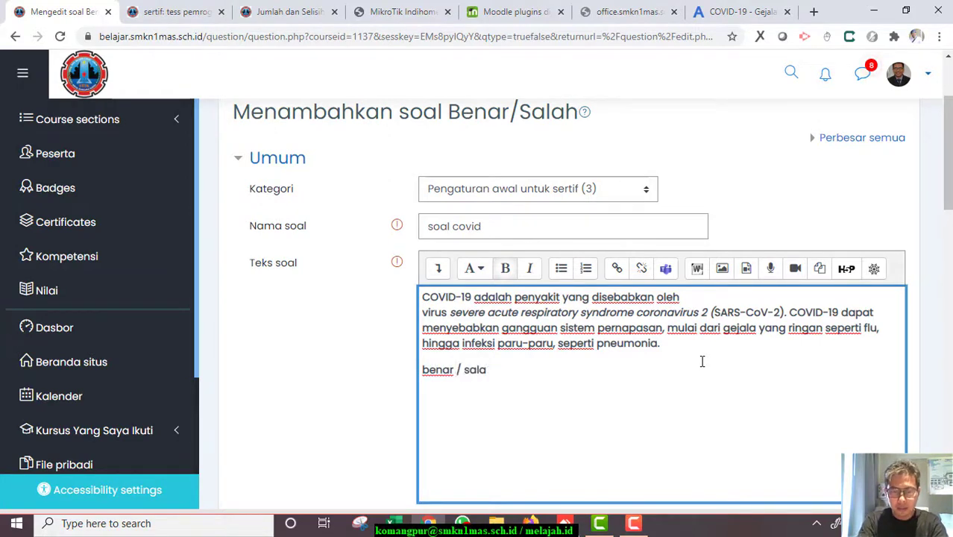
# Set the question's correct answer (Jawaban yang benar) to Benar
pyautogui.scroll(-5, 676, 362)
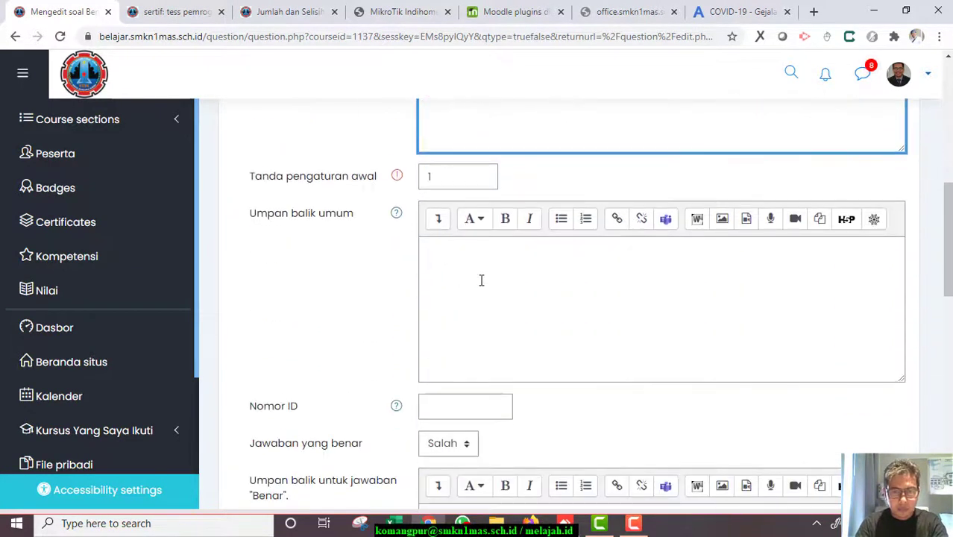
pyautogui.scroll(-1, 471, 265)
pyautogui.scroll(-2, 470, 393)
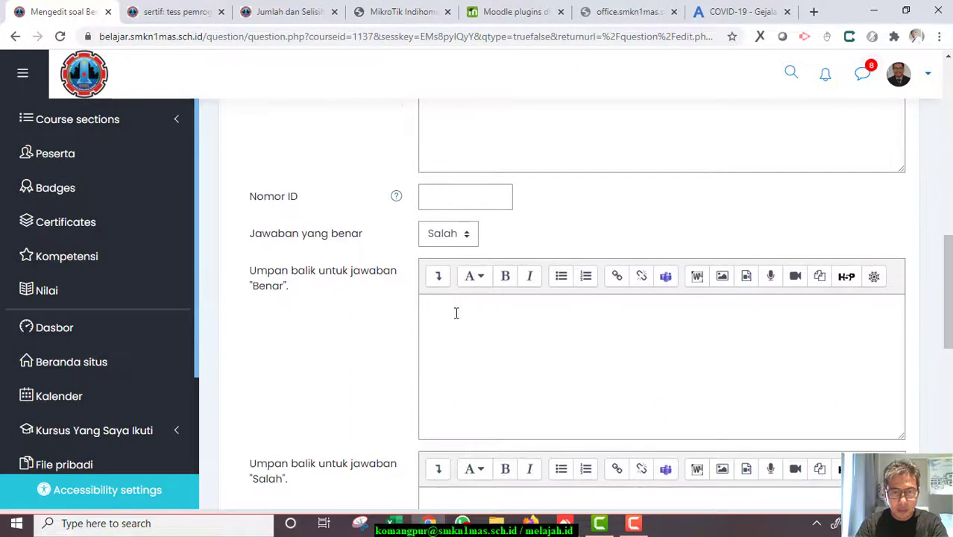
pyautogui.click(463, 240)
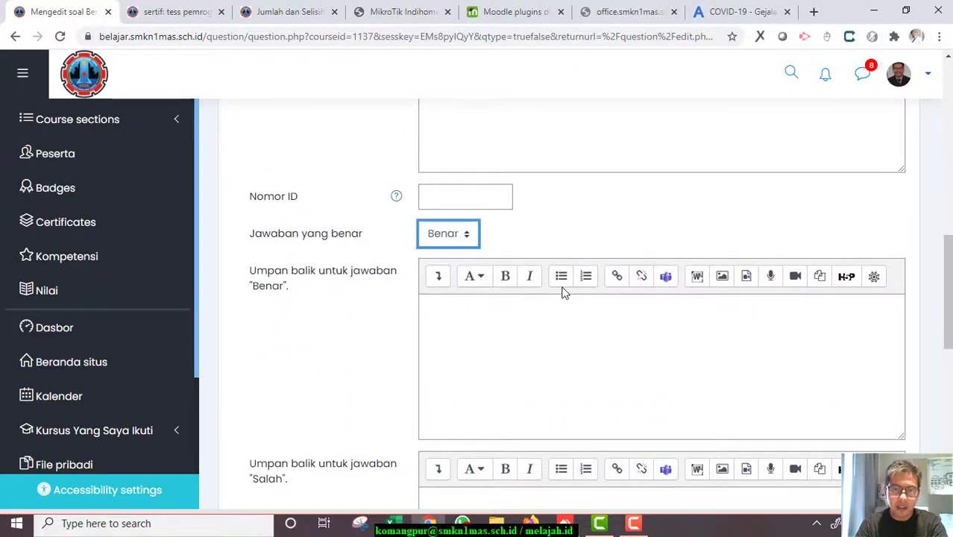
# Review the question form's text, default mark, feedback fields and the penalty setting under Banyak pencobaan
pyautogui.scroll(-5, 532, 272)
pyautogui.scroll(3, 533, 267)
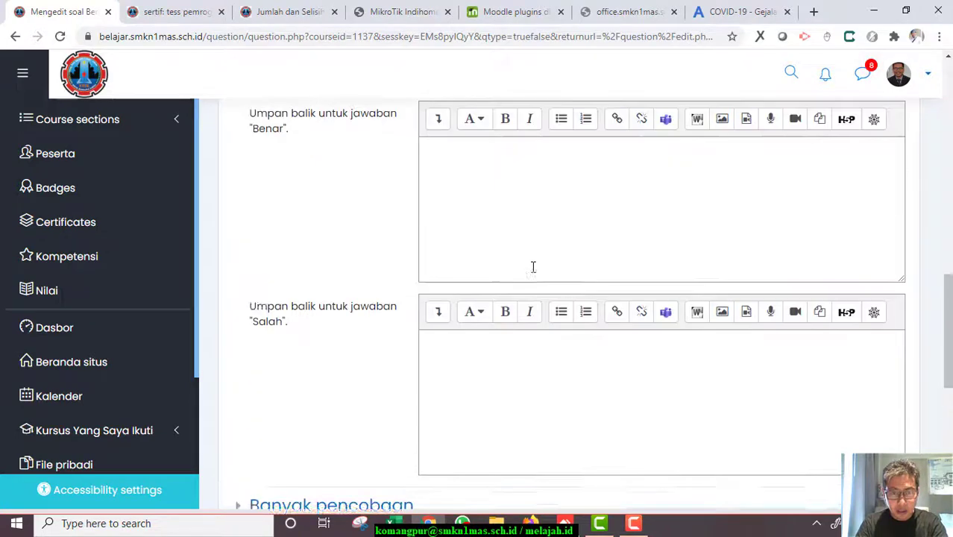
pyautogui.scroll(3, 533, 267)
pyautogui.scroll(-5, 497, 275)
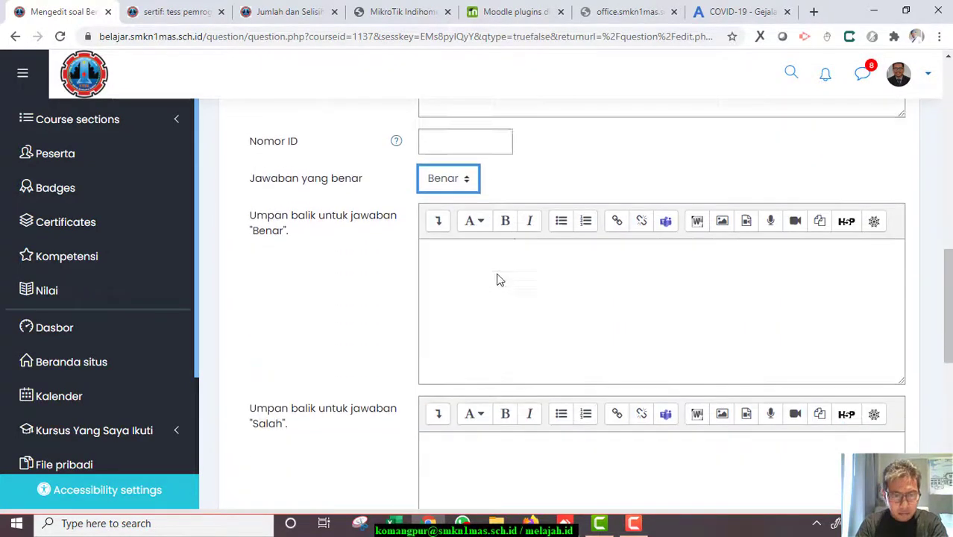
pyautogui.scroll(15, 451, 280)
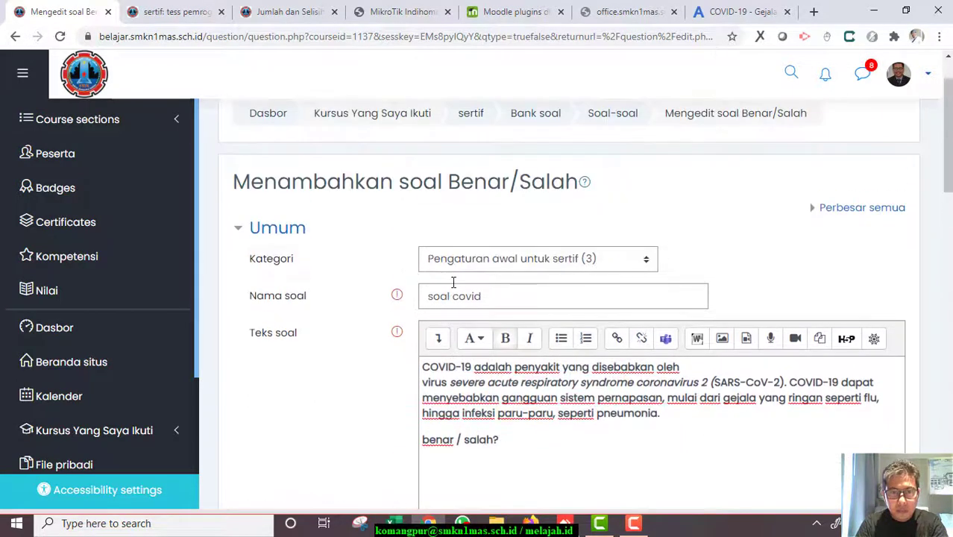
pyautogui.scroll(-5, 571, 233)
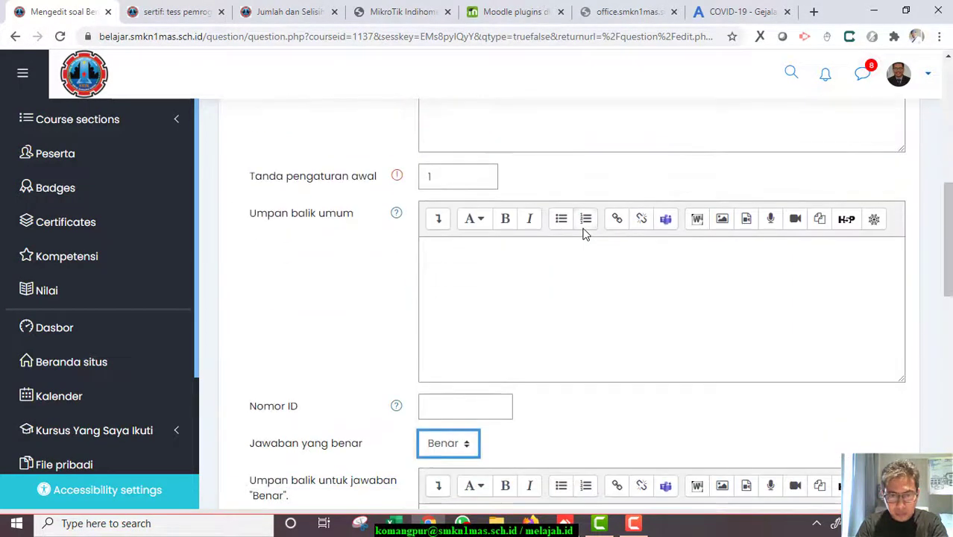
pyautogui.click(457, 181)
pyautogui.scroll(-2, 522, 246)
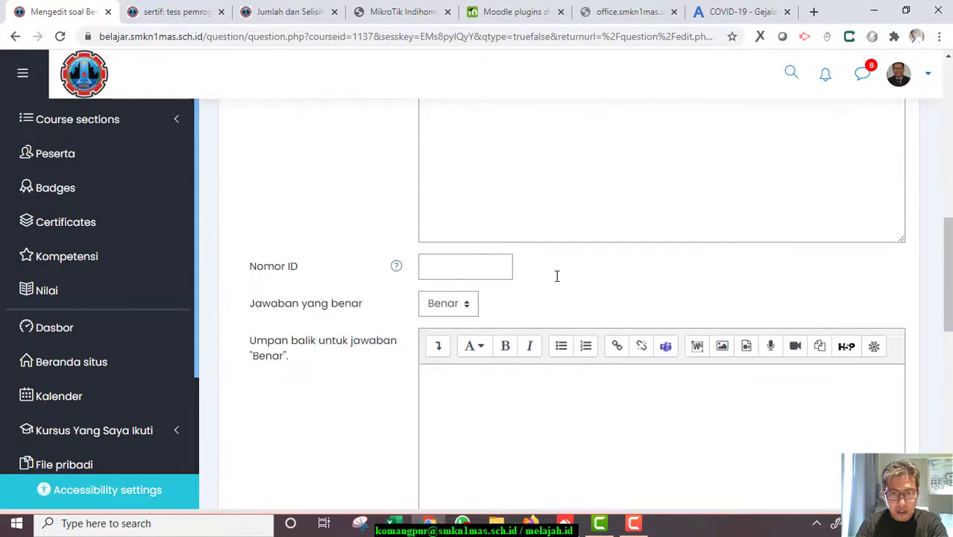
pyautogui.scroll(-4, 556, 277)
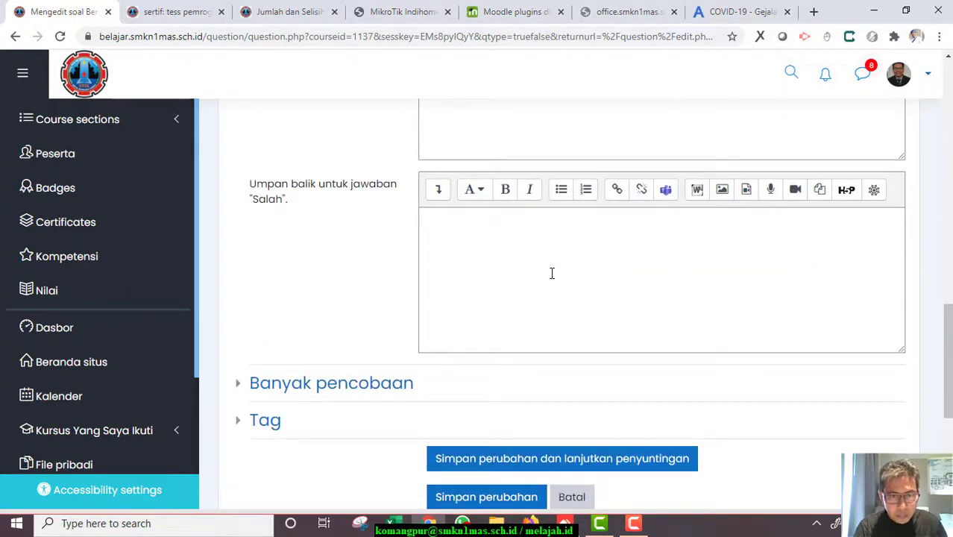
pyautogui.scroll(-2, 552, 272)
pyautogui.click(255, 245)
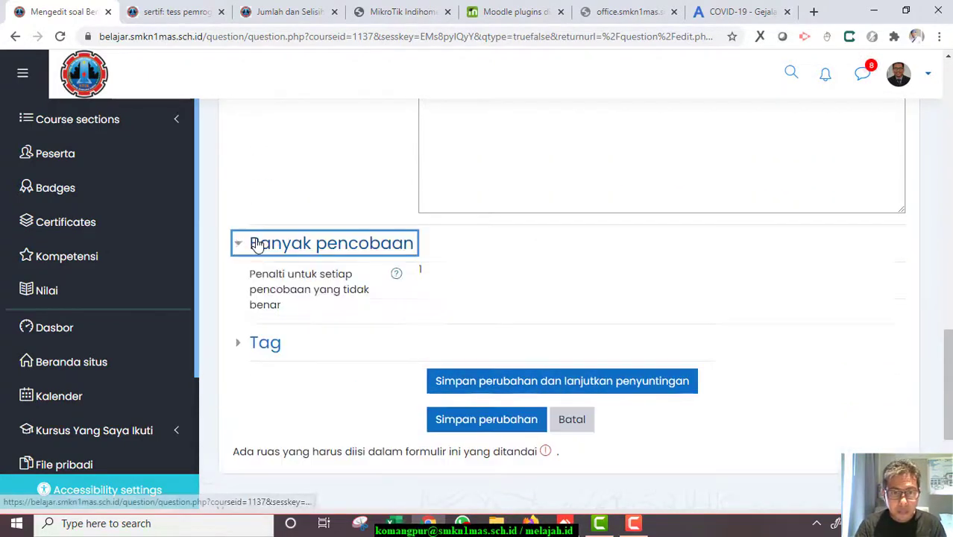
pyautogui.click(322, 250)
# Save the question and check its entry in the question bank list
pyautogui.click(485, 359)
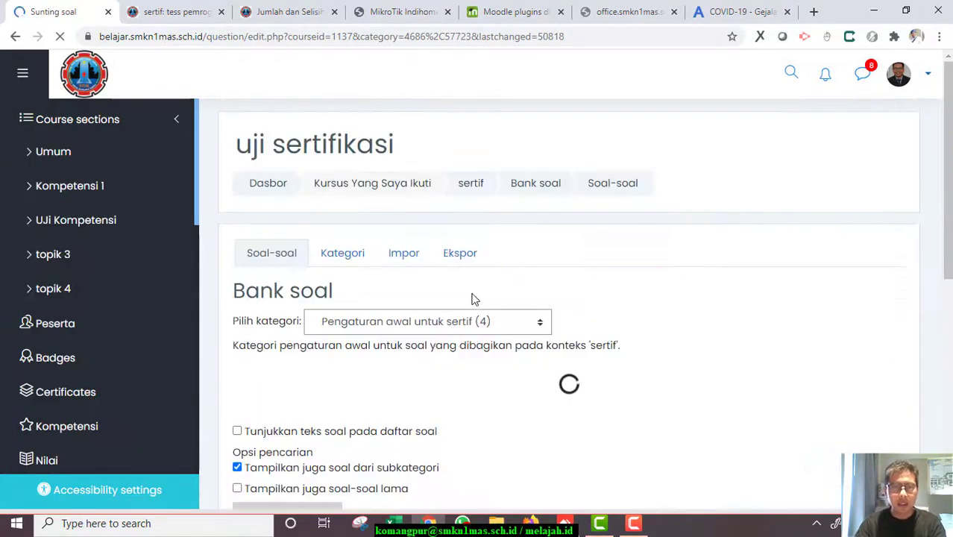
pyautogui.scroll(-3, 485, 301)
pyautogui.scroll(-2, 380, 285)
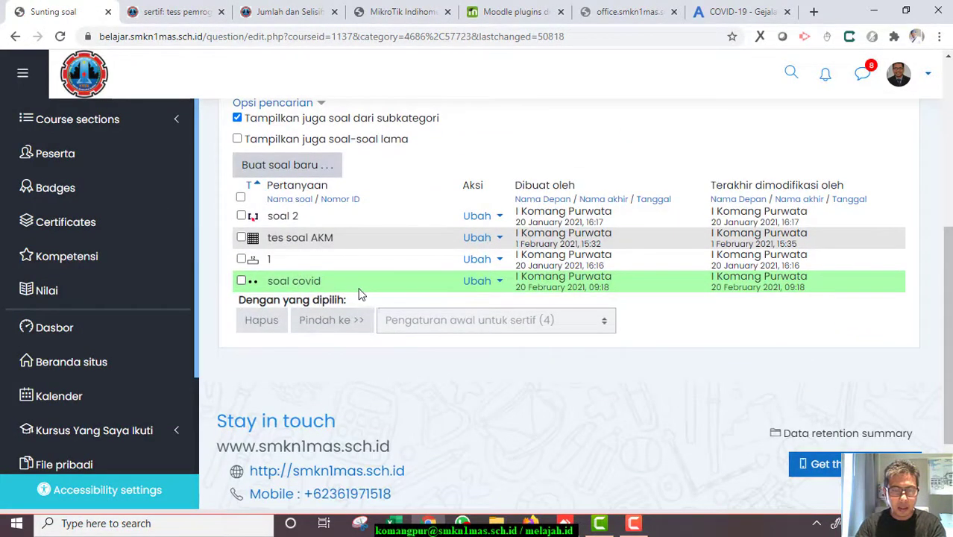
pyautogui.scroll(3, 358, 294)
pyautogui.scroll(2, 75, 223)
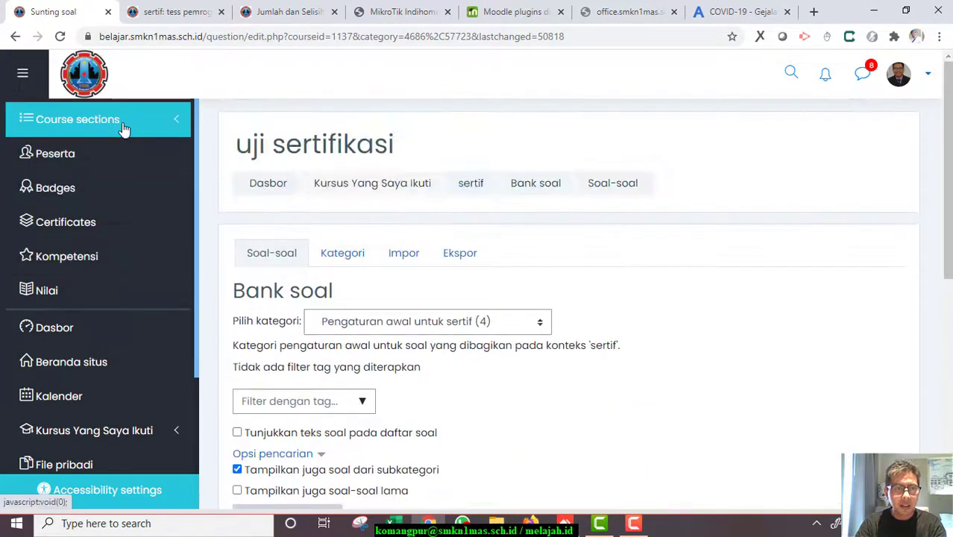
# Return to the course sertif, open "materi covid 19" in topik 3 and go to its page "bagaimana penyebaran?"
pyautogui.click(487, 183)
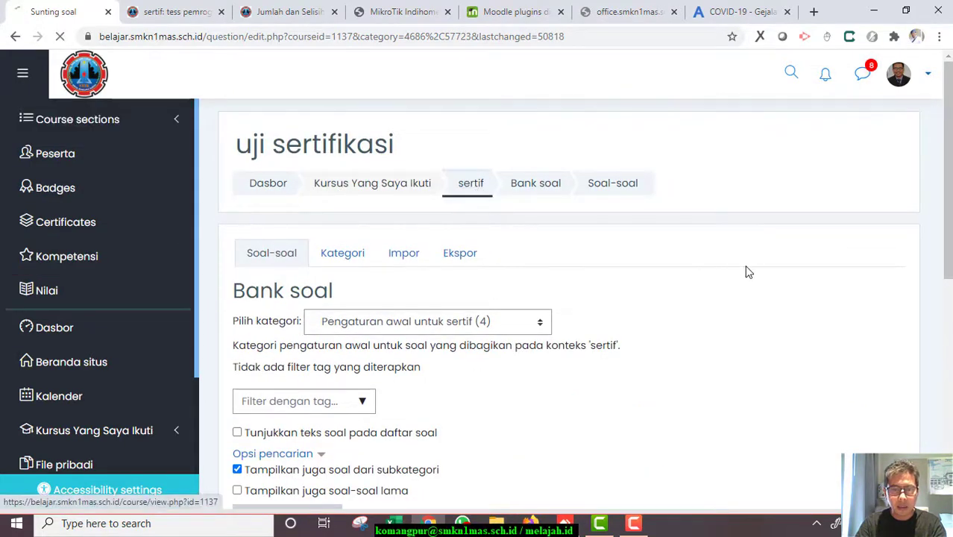
pyautogui.scroll(-15, 750, 276)
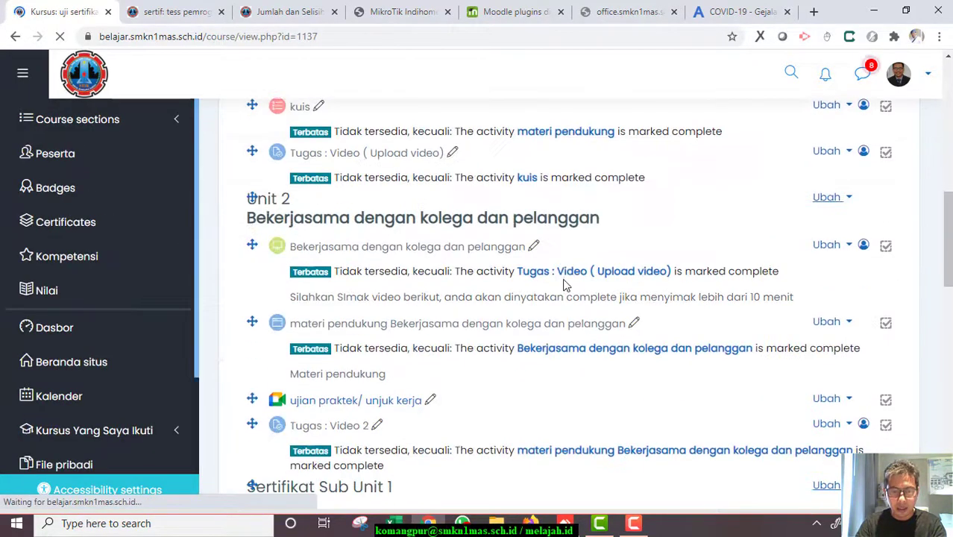
pyautogui.scroll(-3, 522, 295)
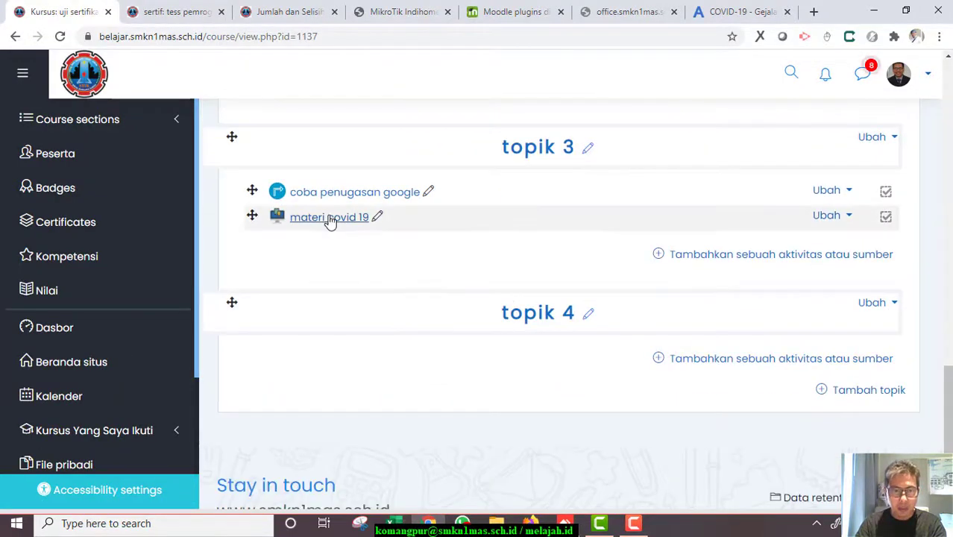
pyautogui.click(328, 218)
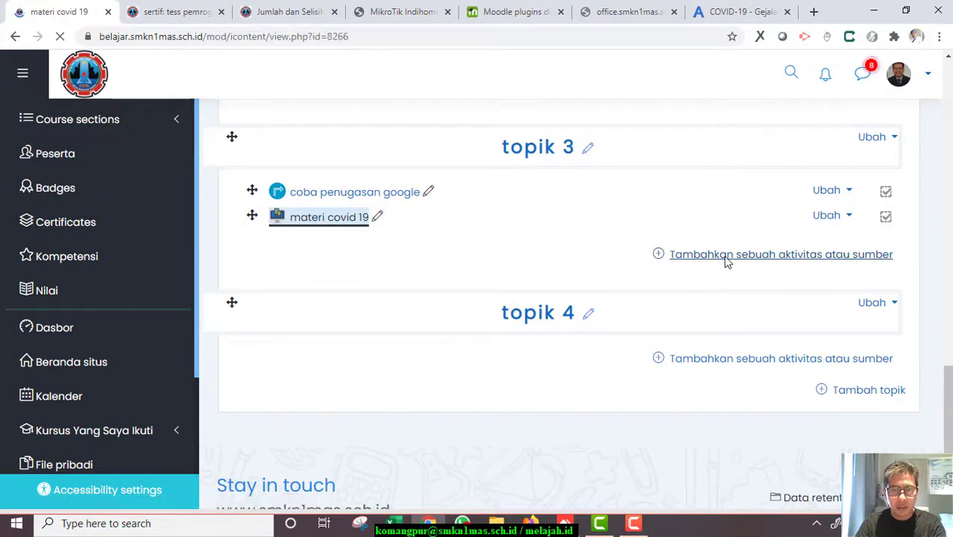
pyautogui.click(480, 221)
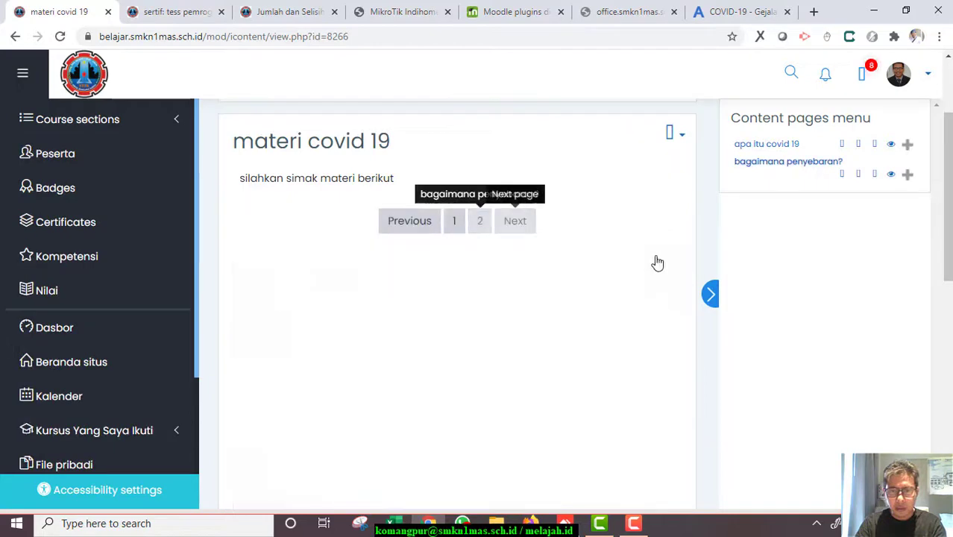
pyautogui.scroll(-1, 606, 280)
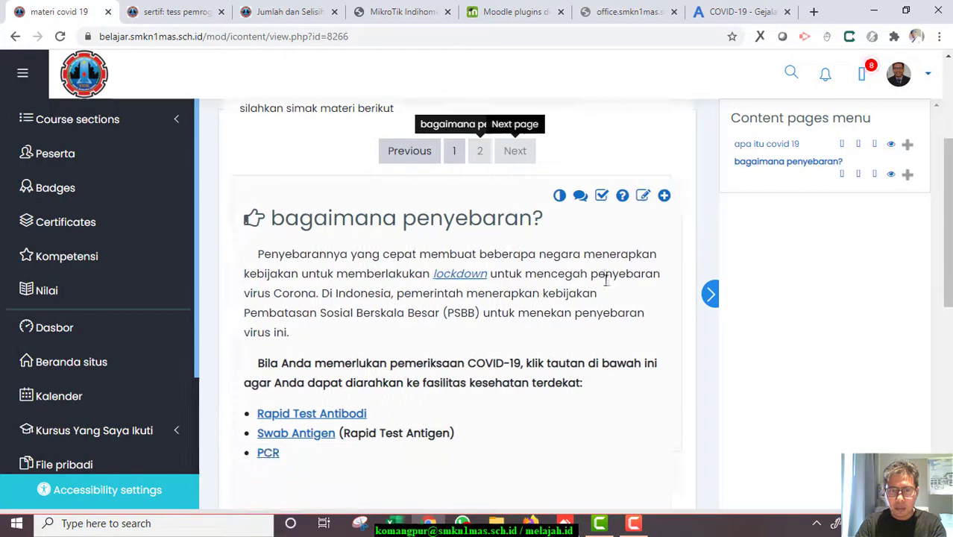
# Add the question "soal covid" from the question bank to the page "bagaimana penyebaran?"
pyautogui.click(623, 198)
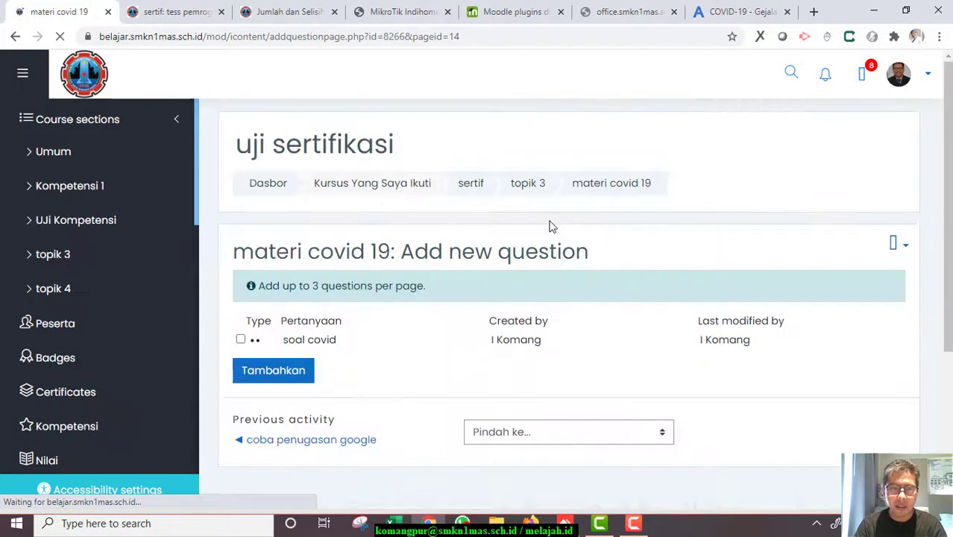
pyautogui.scroll(-2, 549, 224)
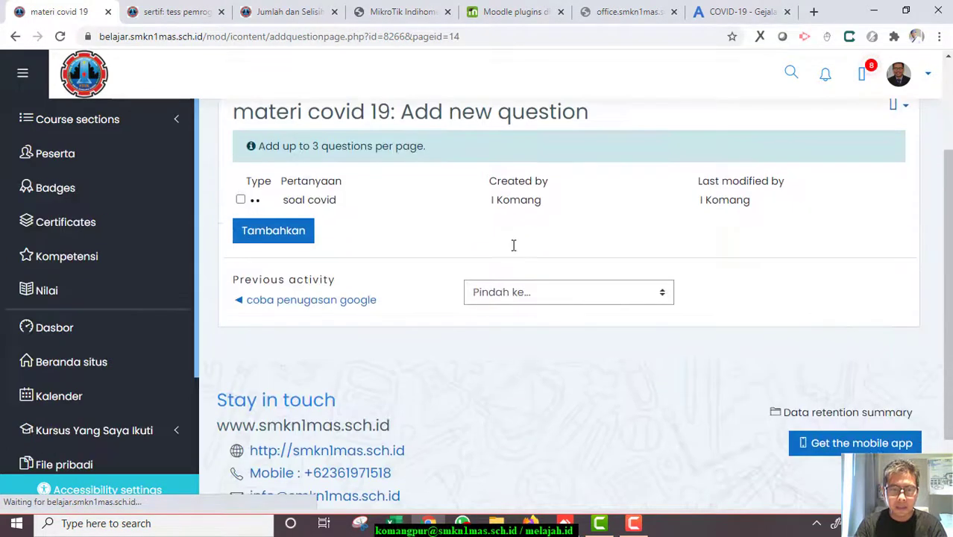
pyautogui.click(240, 202)
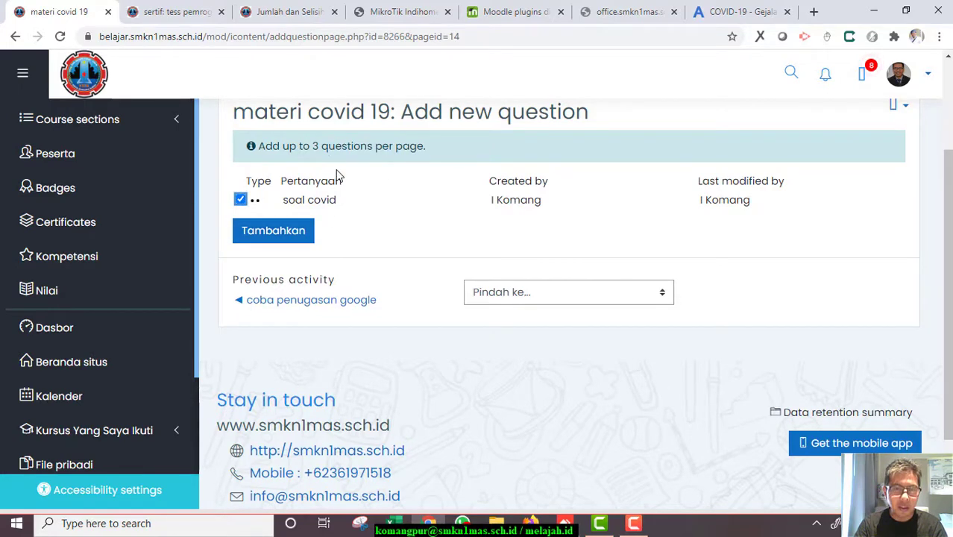
pyautogui.click(283, 235)
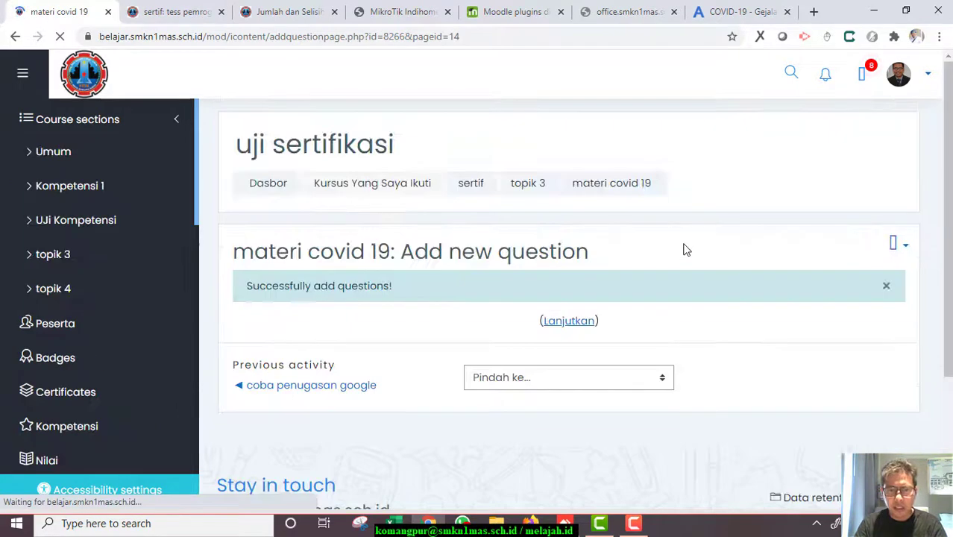
pyautogui.scroll(-2, 641, 250)
pyautogui.scroll(2, 611, 244)
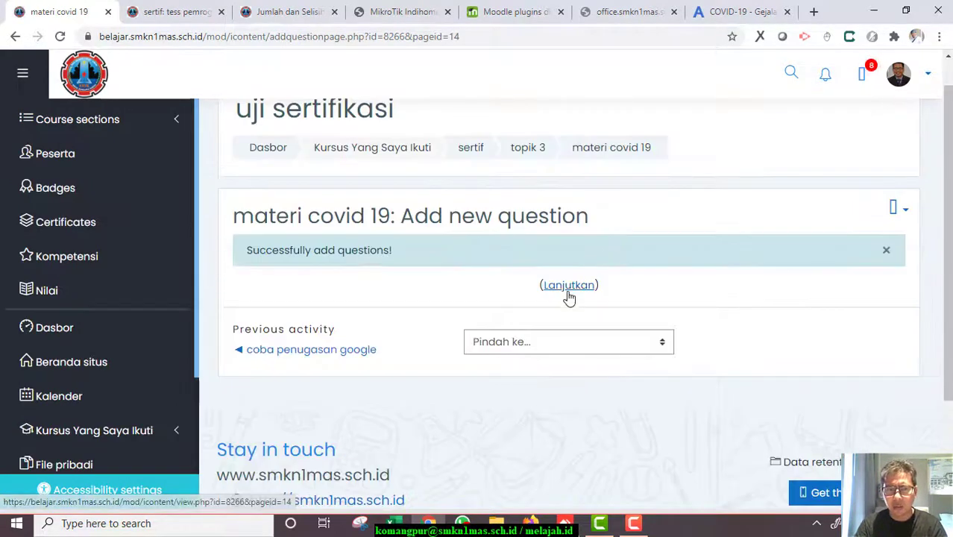
# Return to the page "bagaimana penyebaran?" and expand its question section to view the added question
pyautogui.click(569, 288)
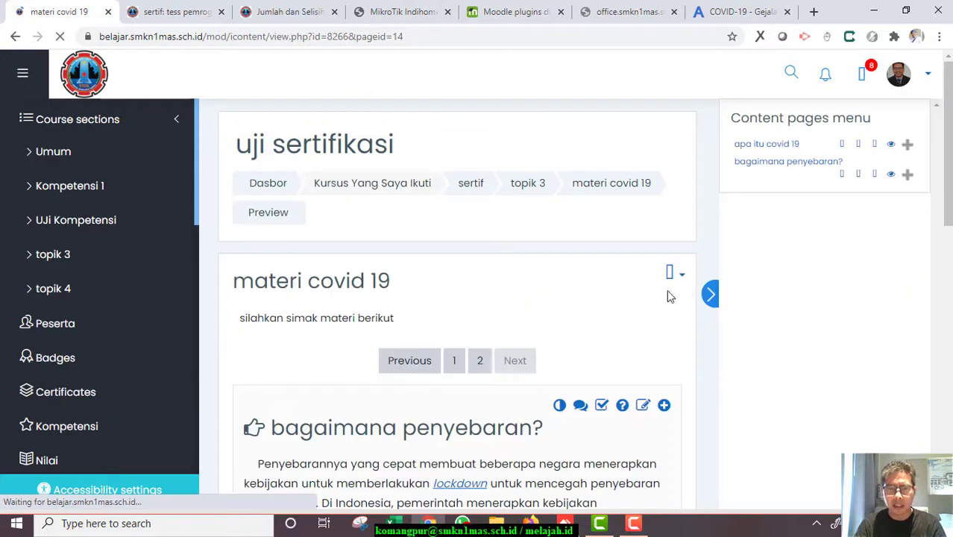
pyautogui.scroll(-4, 649, 302)
pyautogui.scroll(-5, 639, 304)
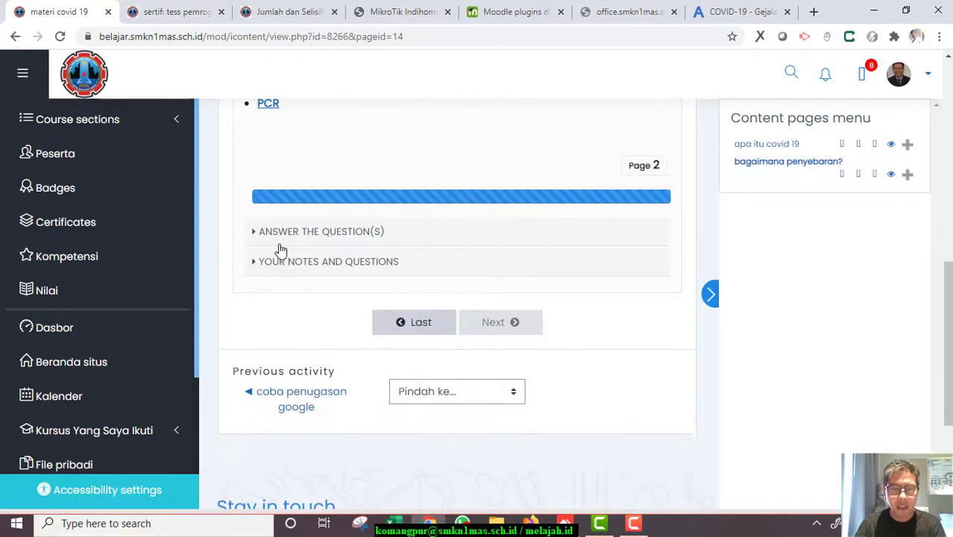
pyautogui.click(281, 241)
pyautogui.scroll(-1, 447, 308)
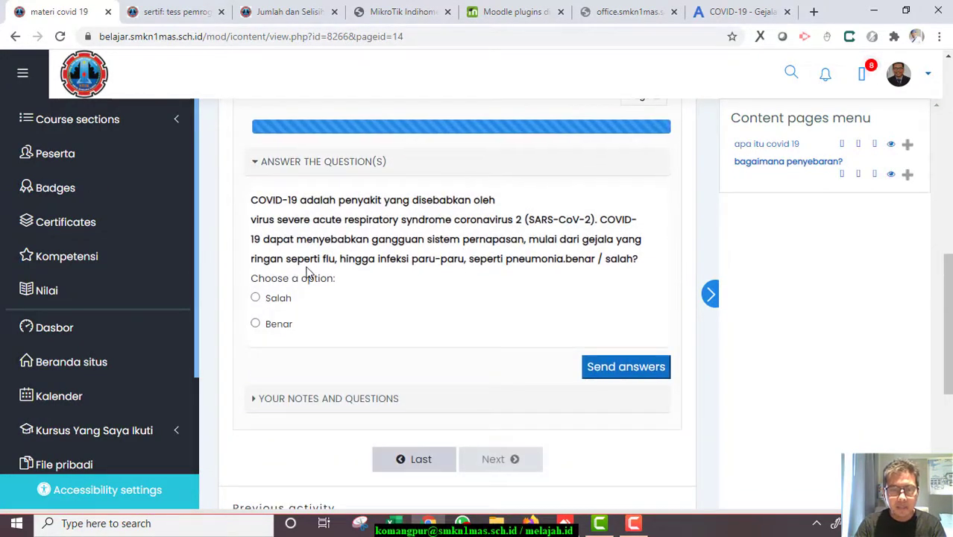
# Select the answer "Salah" without sending it, and look at the notes and questions section of the page
pyautogui.click(255, 298)
pyautogui.click(256, 324)
pyautogui.press('Up')
pyautogui.click(277, 402)
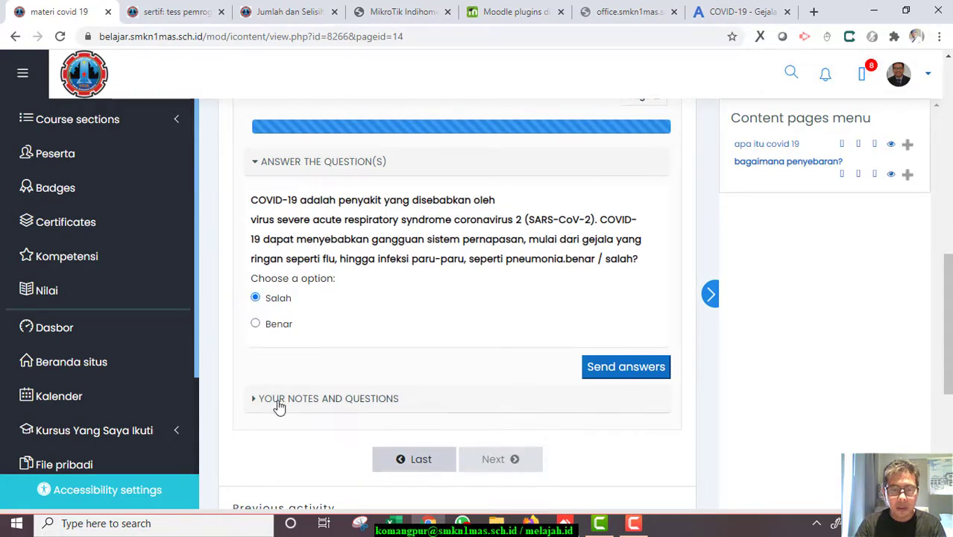
pyautogui.scroll(-4, 298, 373)
pyautogui.scroll(1, 307, 224)
pyautogui.click(354, 197)
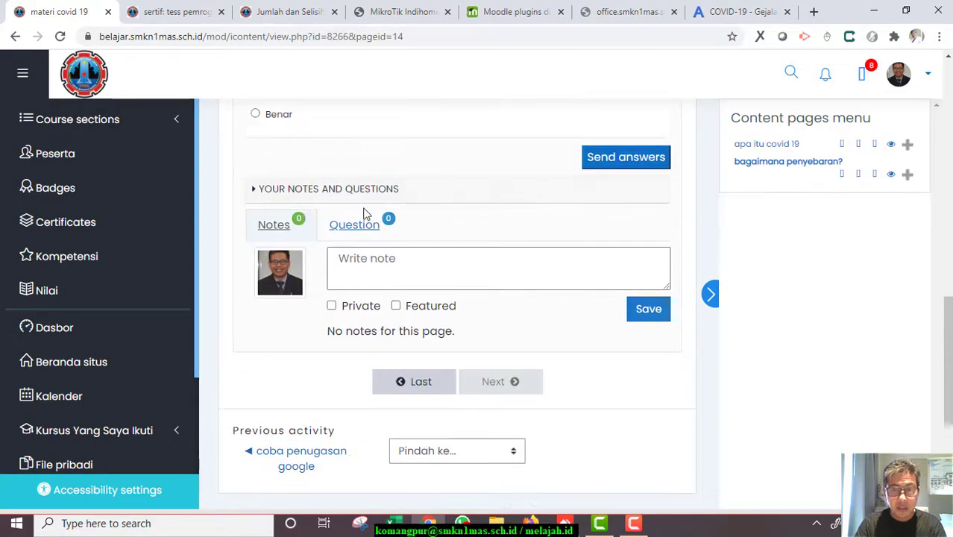
pyautogui.scroll(2, 298, 231)
pyautogui.scroll(2, 304, 257)
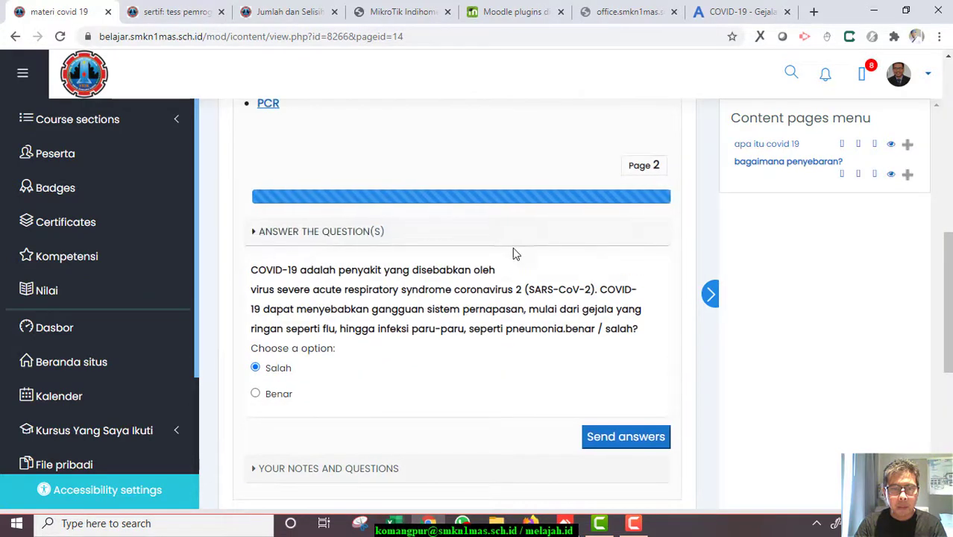
pyautogui.scroll(3, 512, 247)
pyautogui.scroll(3, 512, 247)
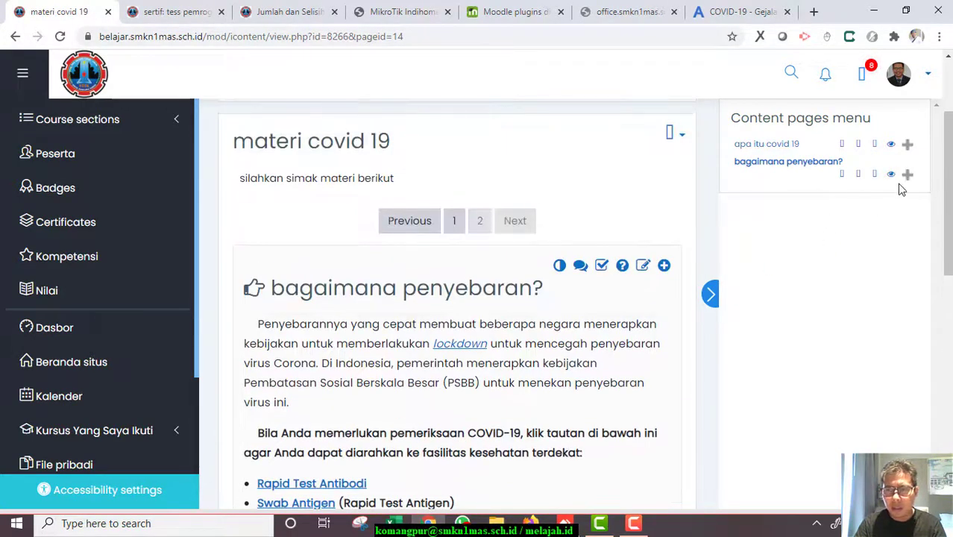
# Add a new page to "materi covid 19" titled "Tingkat Kematian Akibat COVID-19", copying the heading from the Alodokter COVID-19 article
pyautogui.click(909, 147)
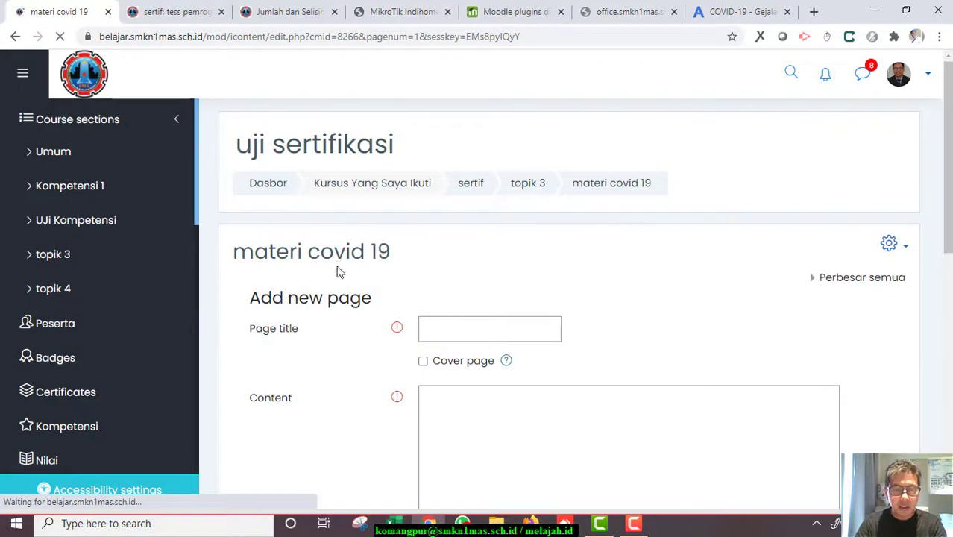
pyautogui.scroll(-2, 337, 272)
pyautogui.click(458, 188)
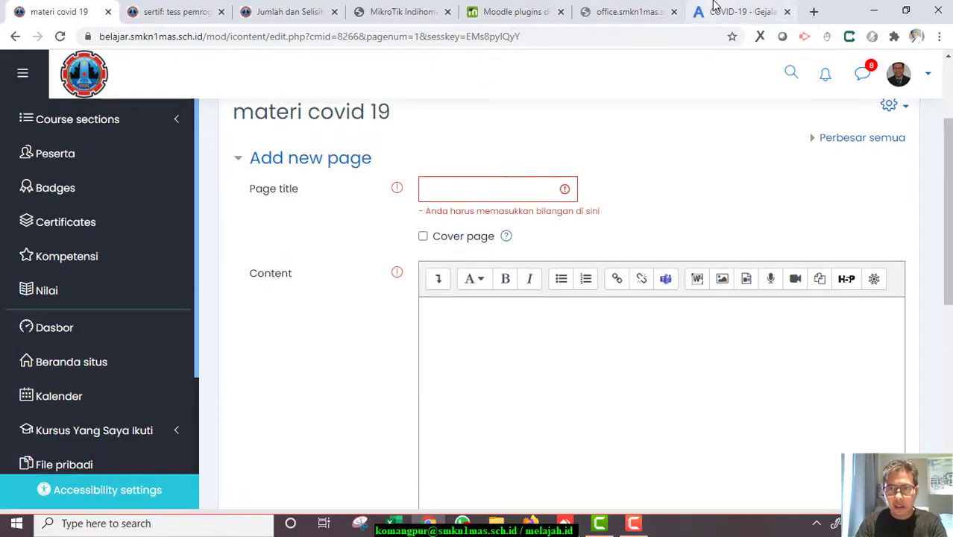
pyautogui.click(736, 12)
pyautogui.scroll(-5, 323, 314)
pyautogui.scroll(-1, 283, 298)
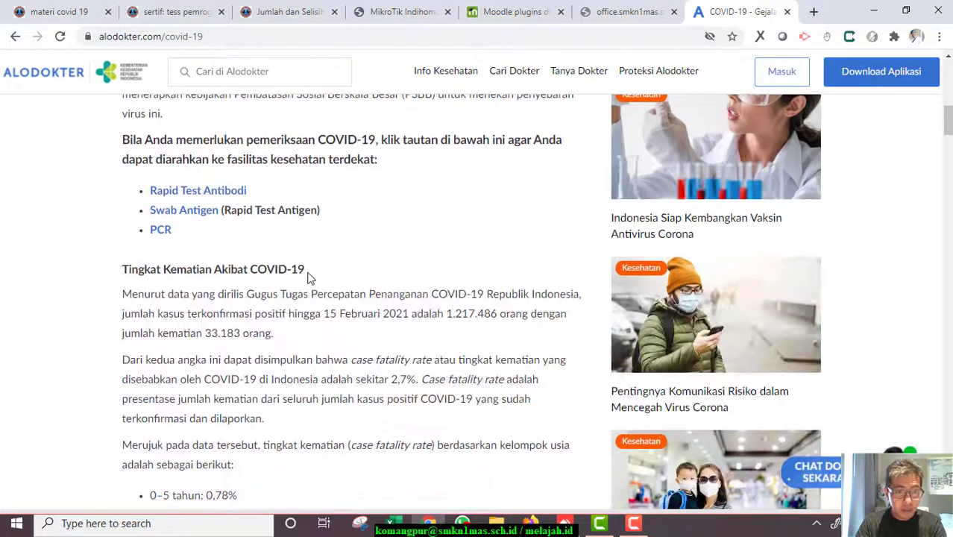
pyautogui.moveTo(124, 268); pyautogui.dragTo(309, 273)
pyautogui.hotkey('ctrl', 'c')
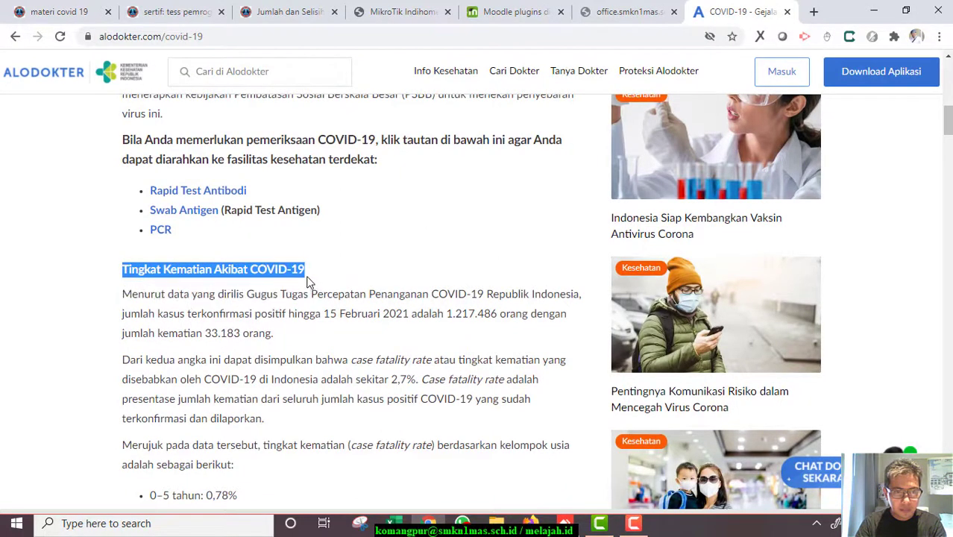
pyautogui.click(59, 12)
pyautogui.click(472, 190)
pyautogui.hotkey('ctrl', 'v')
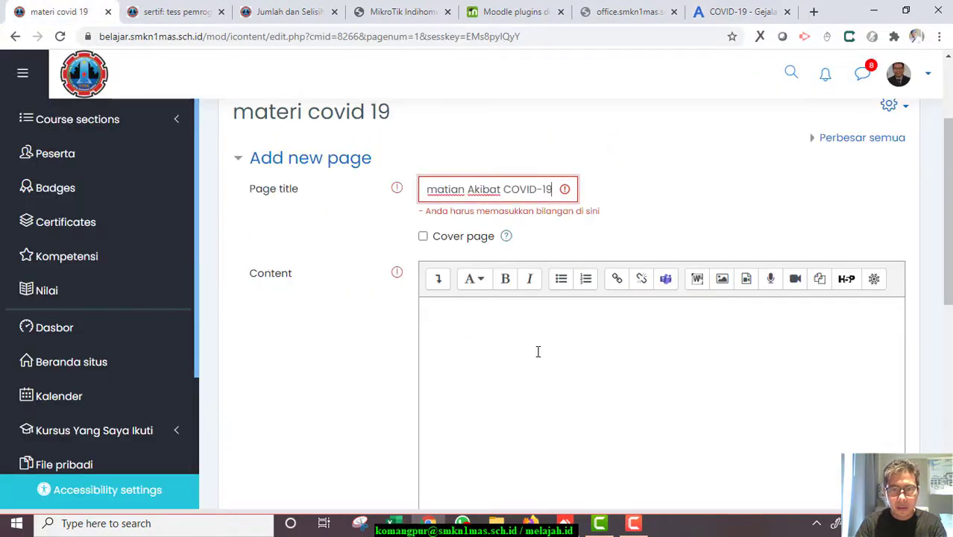
# Copy the article text under "Tingkat Kematian Akibat COVID-19", up to the heading "Penyebab COVID-19", into the new page's content
pyautogui.click(536, 351)
pyautogui.click(749, 10)
pyautogui.scroll(-2, 295, 352)
pyautogui.moveTo(141, 212); pyautogui.dragTo(134, 195)
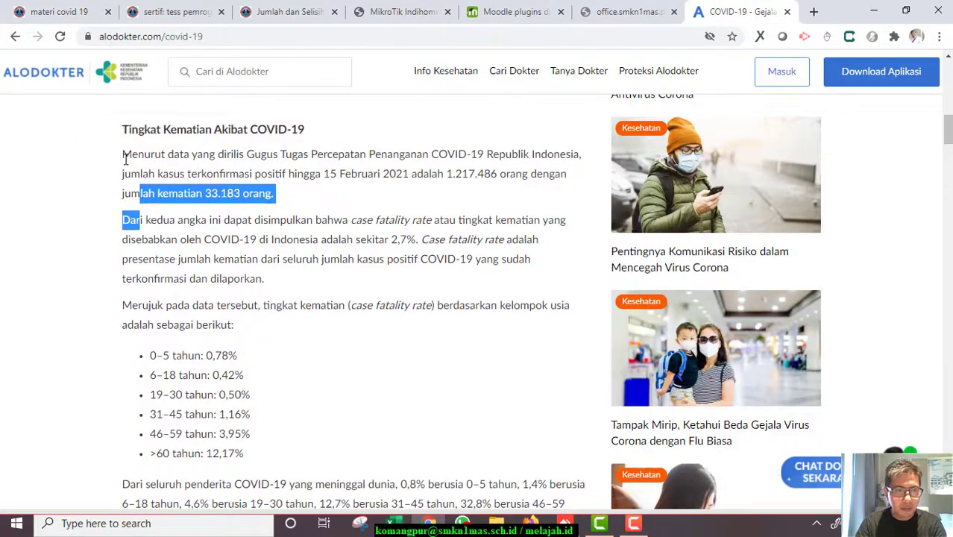
pyautogui.moveTo(123, 155); pyautogui.dragTo(412, 453)
pyautogui.scroll(-1, 281, 261)
pyautogui.scroll(-1, 295, 323)
pyautogui.click(60, 12)
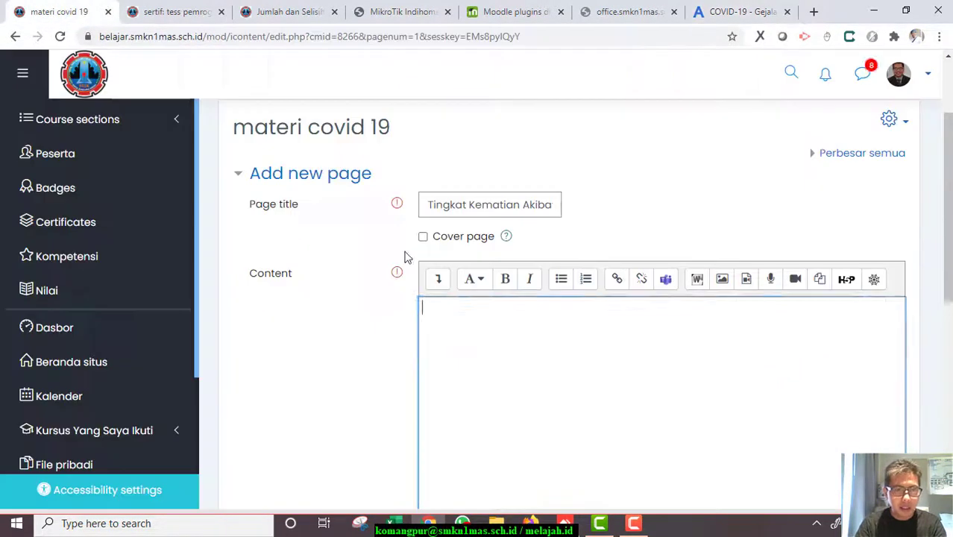
pyautogui.hotkey('ctrl', 'v')
# Look over the new page's display settings and set its transition effect to Bounce
pyautogui.scroll(-2, 423, 325)
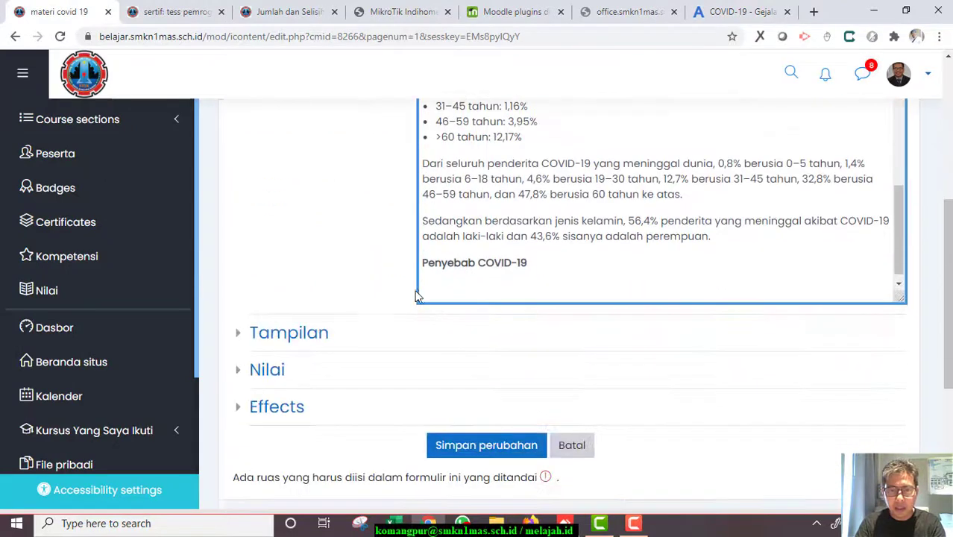
pyautogui.click(309, 339)
pyautogui.scroll(-3, 388, 313)
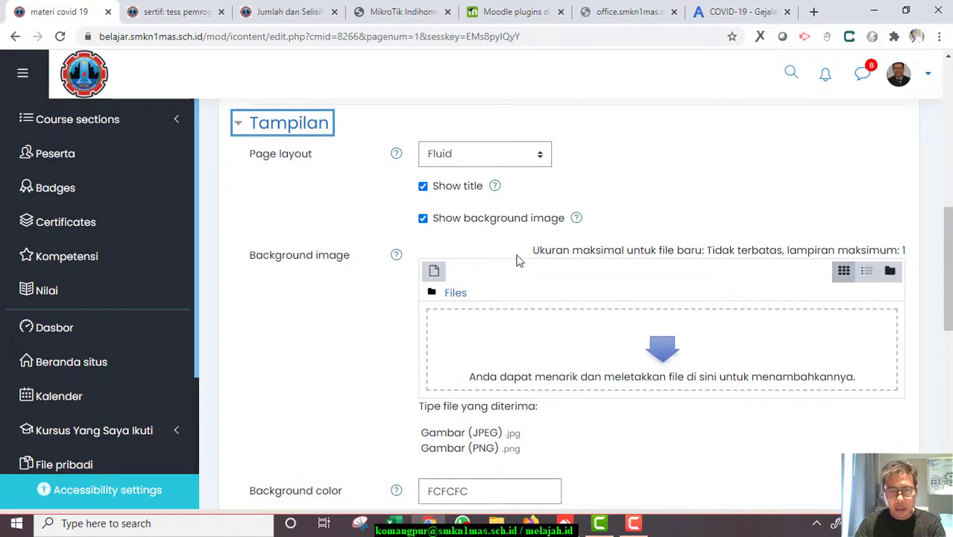
pyautogui.scroll(-4, 469, 306)
pyautogui.scroll(-3, 262, 315)
pyautogui.click(276, 273)
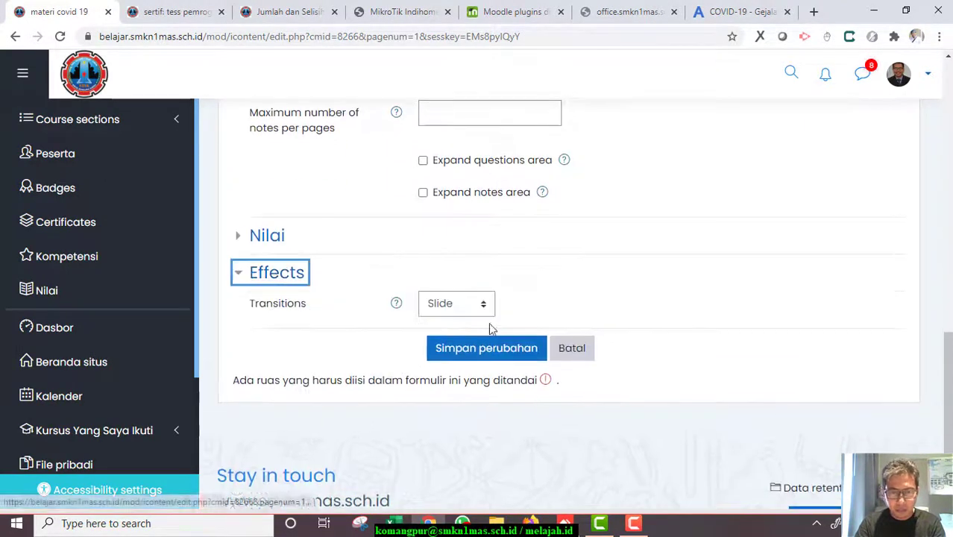
pyautogui.click(485, 304)
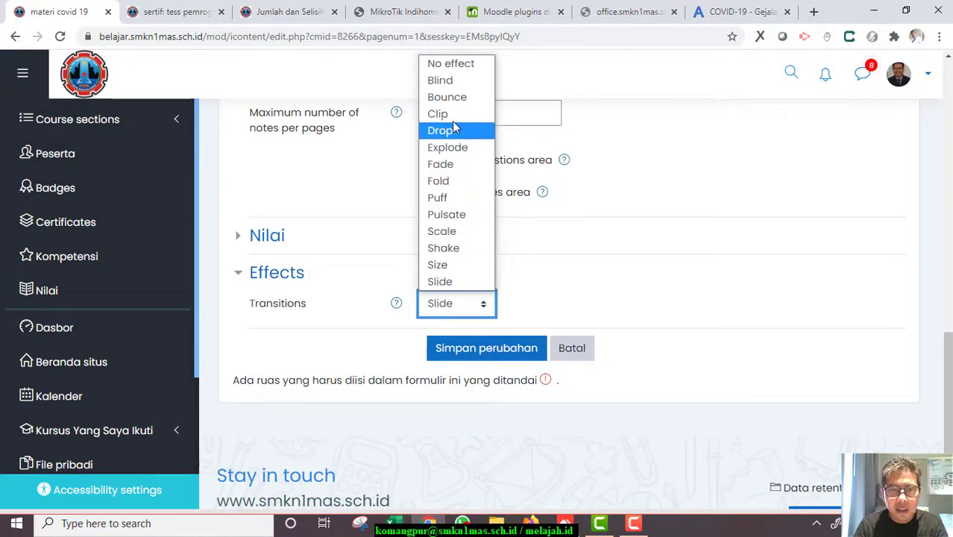
pyautogui.click(448, 97)
# Recheck the new page's settings and save the page
pyautogui.scroll(3, 495, 296)
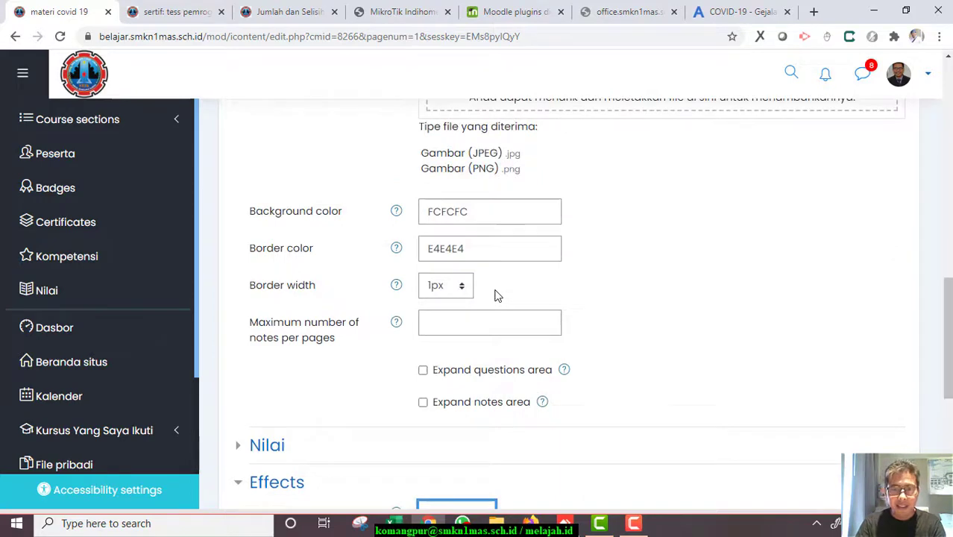
pyautogui.scroll(6, 522, 288)
pyautogui.scroll(-6, 598, 277)
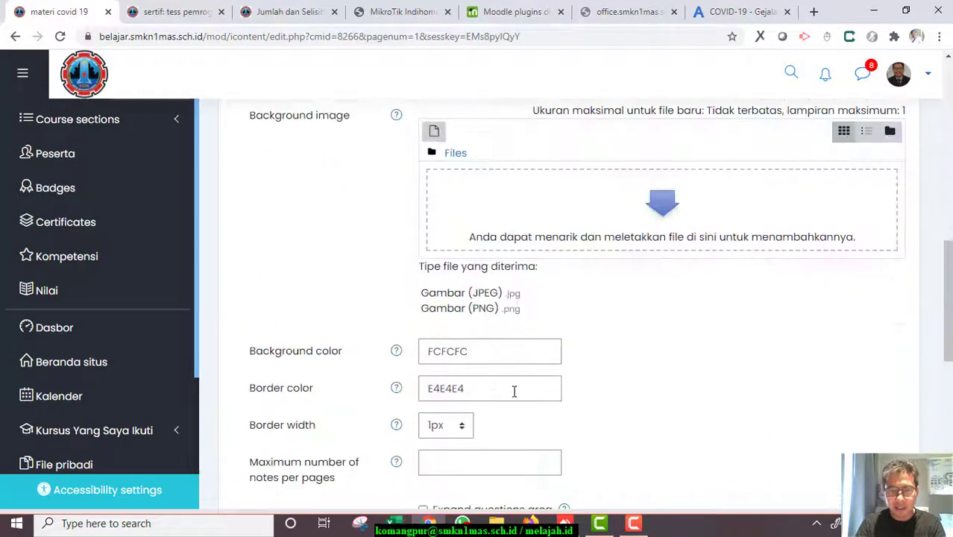
pyautogui.scroll(-4, 493, 425)
pyautogui.click(486, 418)
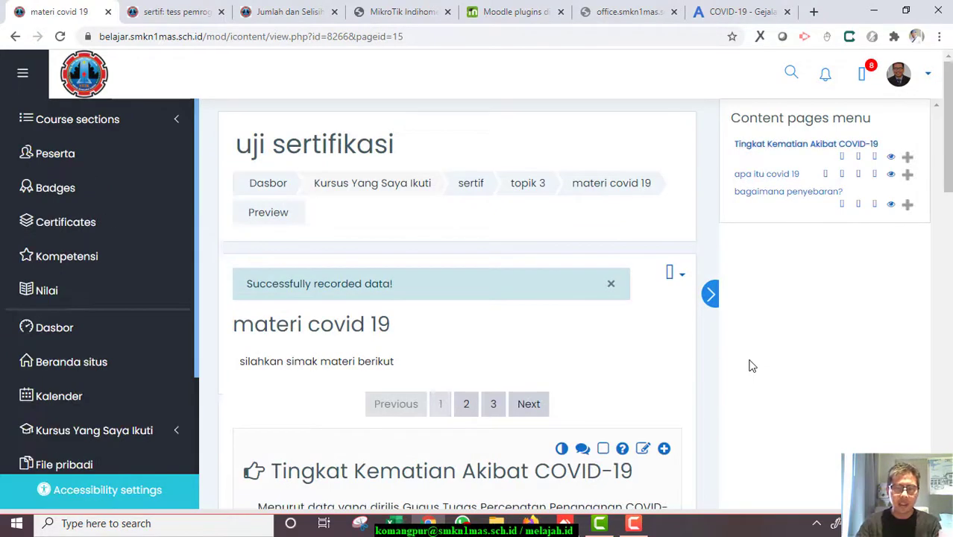
# Move the pages "apa itu covid 19" and "bagaimana penyebaran?" above "Tingkat Kematian Akibat COVID-19" in the page order
pyautogui.scroll(-3, 746, 365)
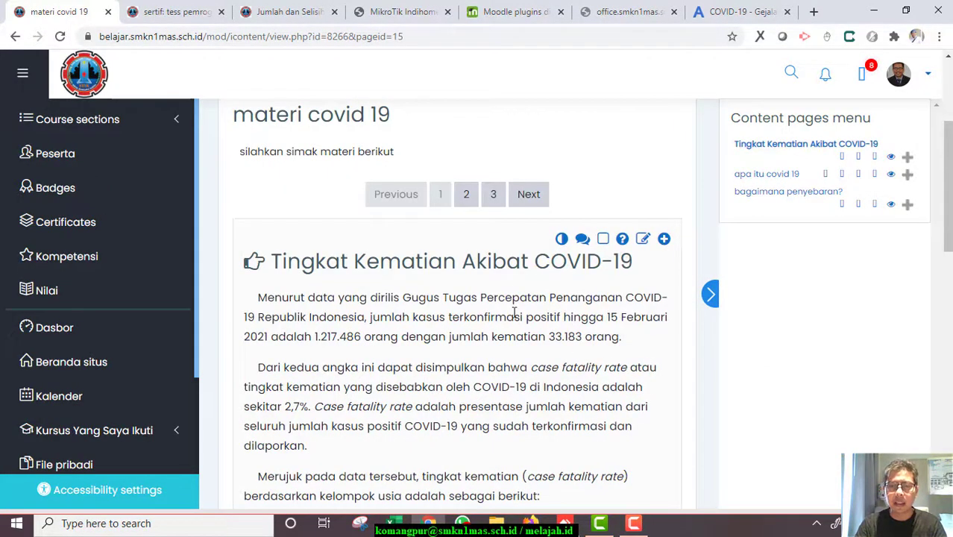
pyautogui.click(826, 177)
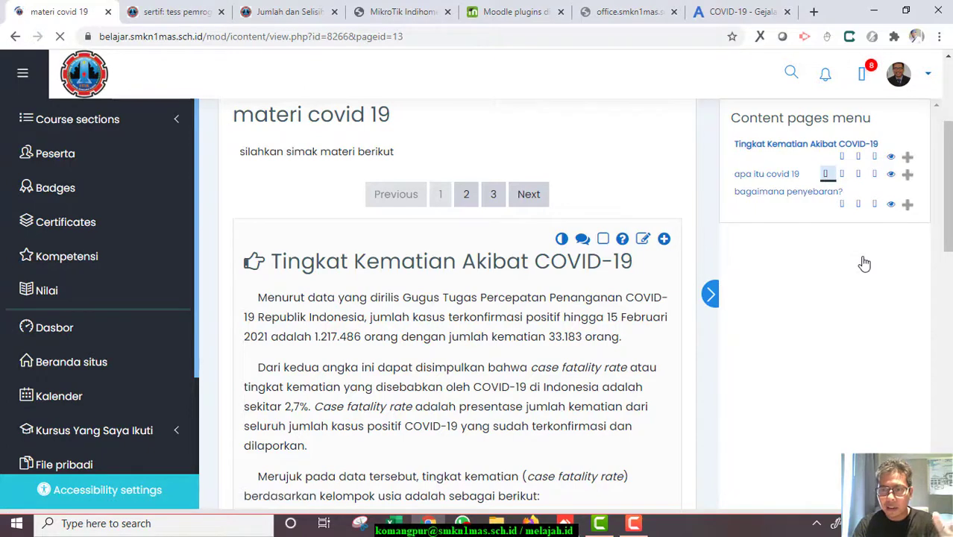
pyautogui.click(844, 205)
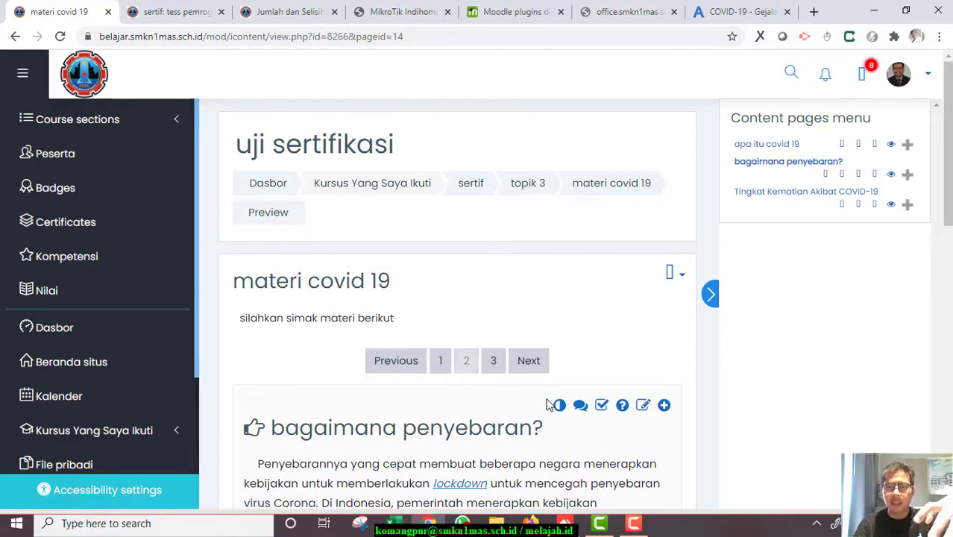
# Look through the page "bagaimana penyebaran?", and open page 3 to examine "Tingkat Kematian Akibat COVID-19" down to its end
pyautogui.scroll(-2, 549, 408)
pyautogui.scroll(-5, 549, 403)
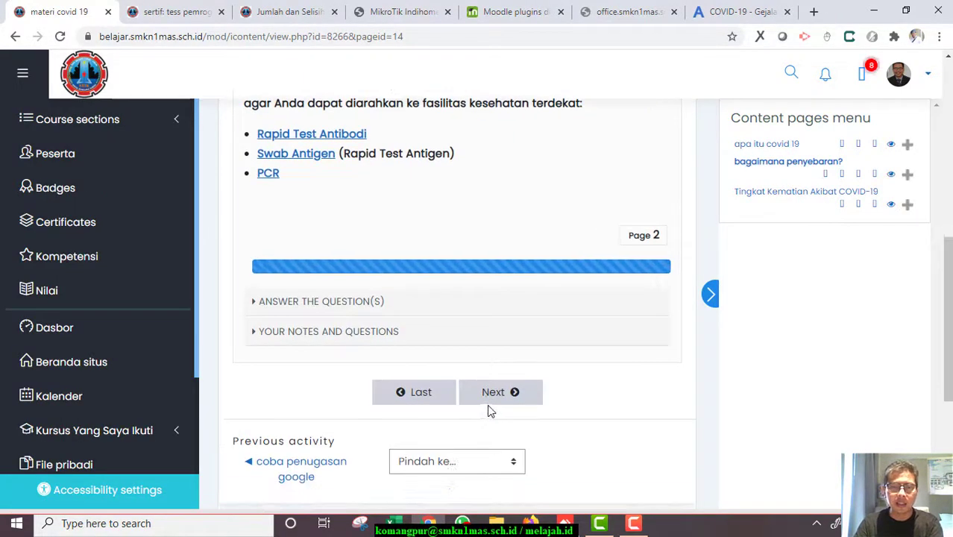
pyautogui.scroll(3, 613, 380)
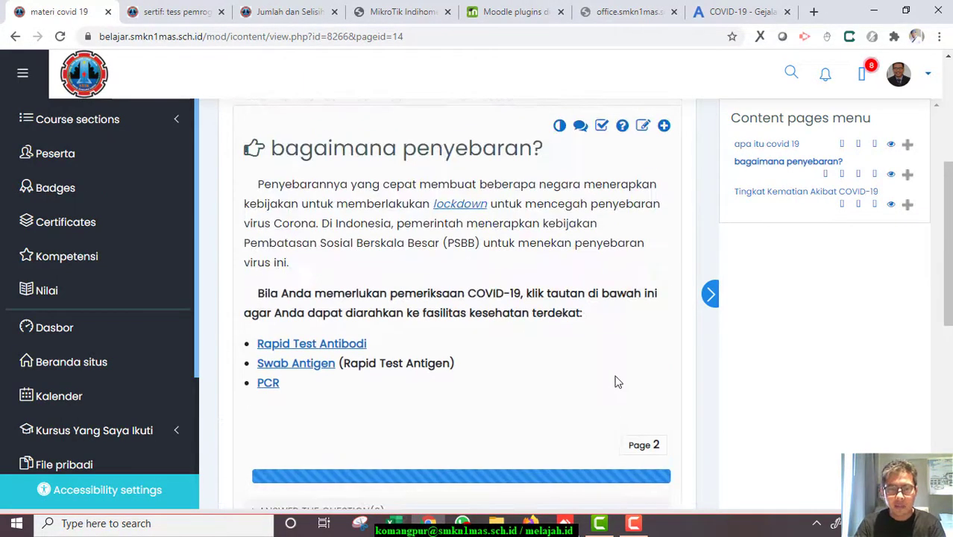
pyautogui.scroll(-2, 614, 381)
pyautogui.scroll(3, 551, 381)
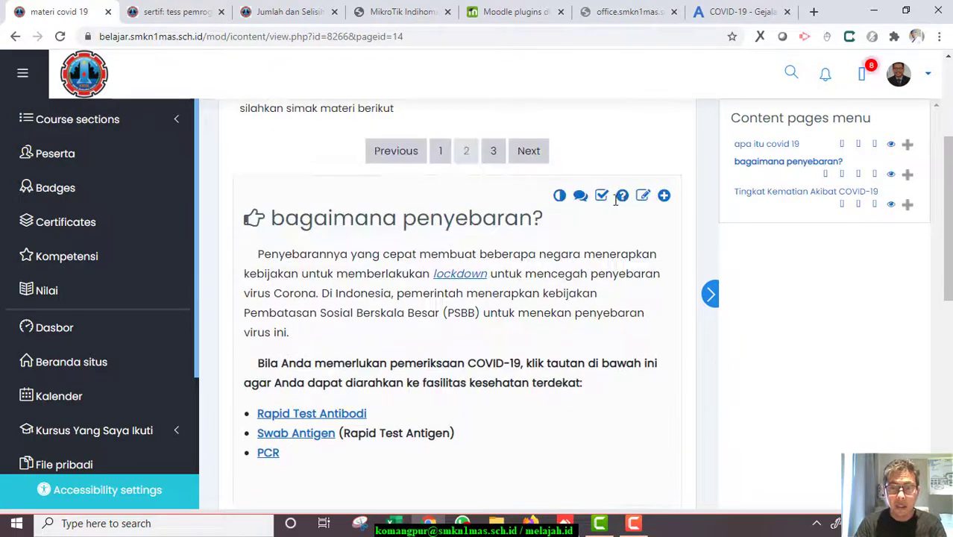
pyautogui.click(492, 152)
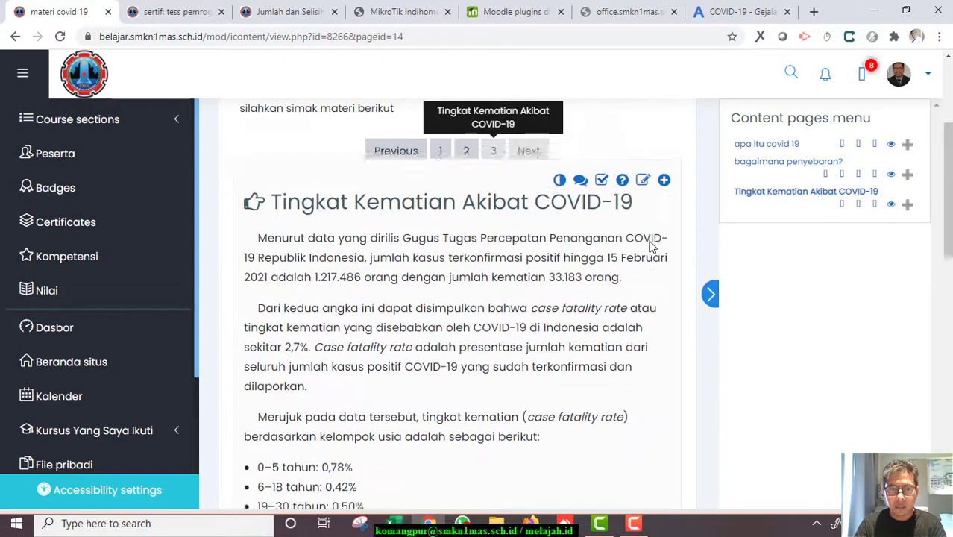
pyautogui.scroll(-4, 615, 275)
pyautogui.scroll(-5, 616, 279)
pyautogui.scroll(8, 616, 279)
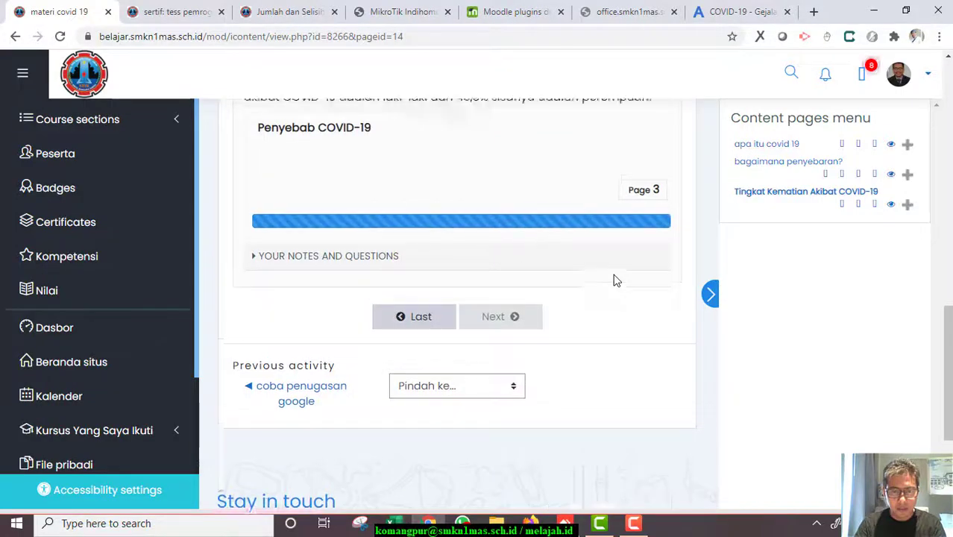
pyautogui.scroll(2, 616, 279)
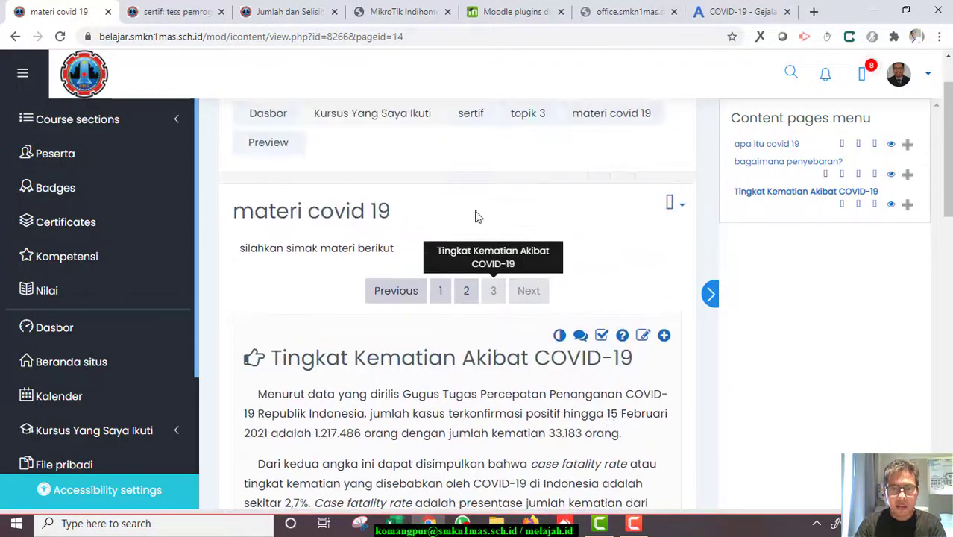
# Hide the content pages menu block and go back to the previous page from the end of page 3
pyautogui.click(711, 294)
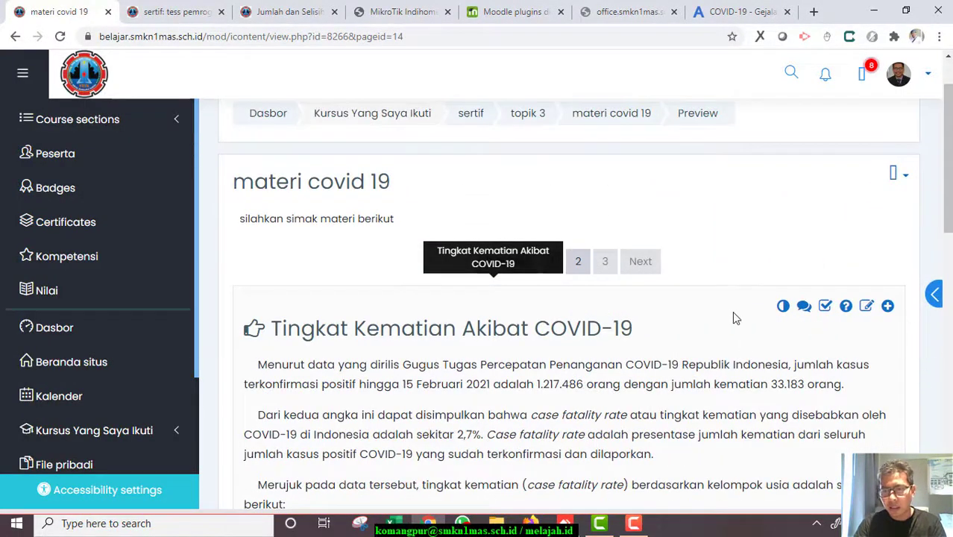
pyautogui.scroll(-10, 734, 319)
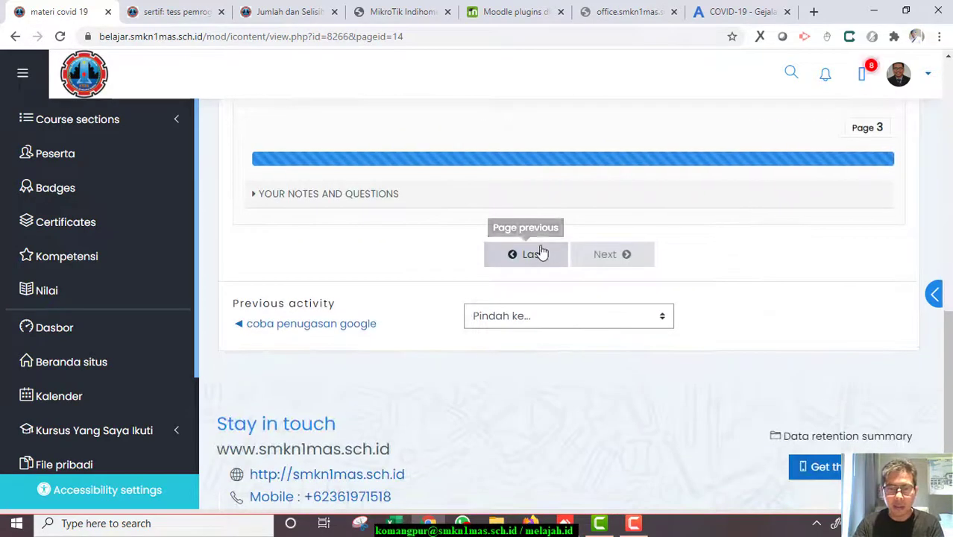
pyautogui.click(542, 254)
# Switch to the activity "Jumlah dan Selisih Sinus, Cosinus, dan Tangen" and look over its first page, "Jumlah sudut dan selisih"
pyautogui.hotkey('ctrl', '3')
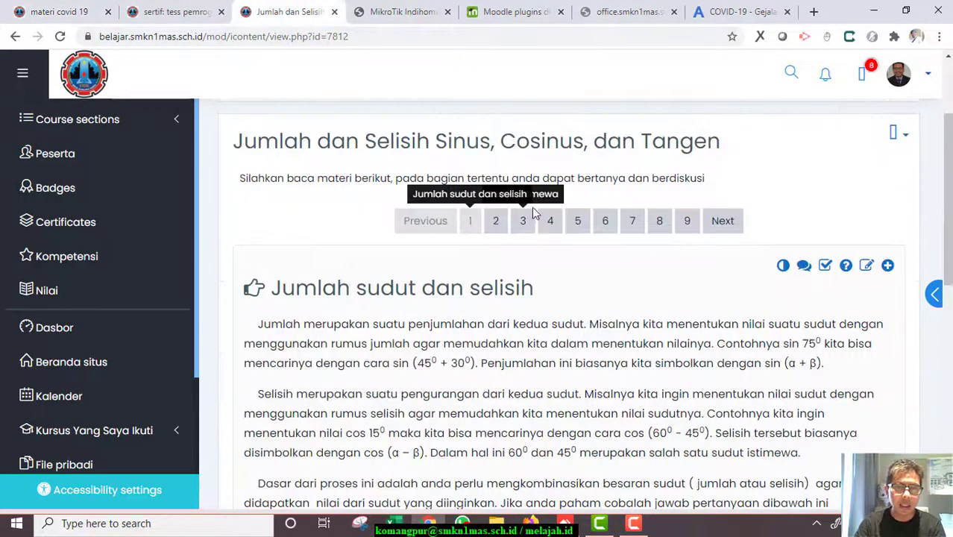
pyautogui.scroll(-4, 530, 215)
pyautogui.scroll(2, 532, 215)
pyautogui.scroll(-1, 691, 269)
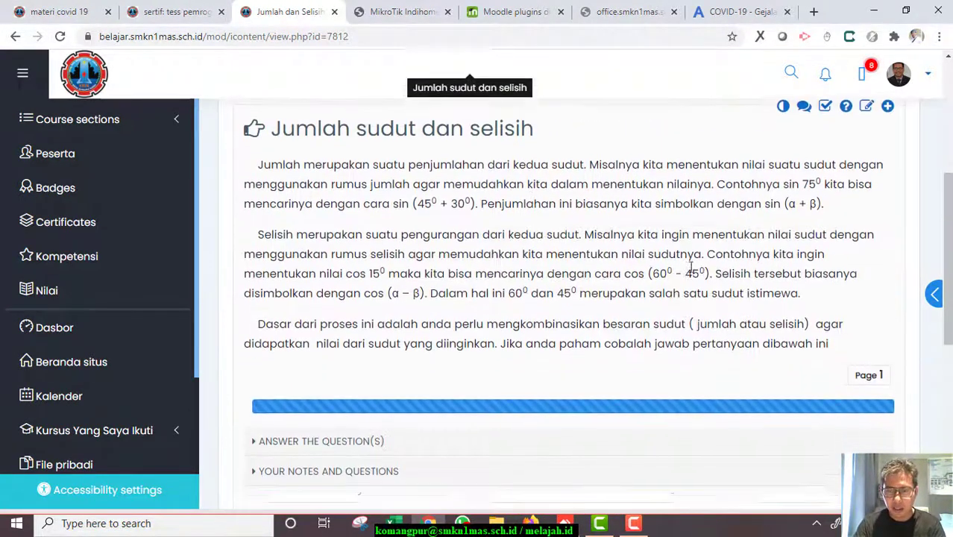
pyautogui.scroll(-3, 468, 329)
# Expand the notes and questions section on "Jumlah sudut dan selisih" and read through the students' notes
pyautogui.click(330, 294)
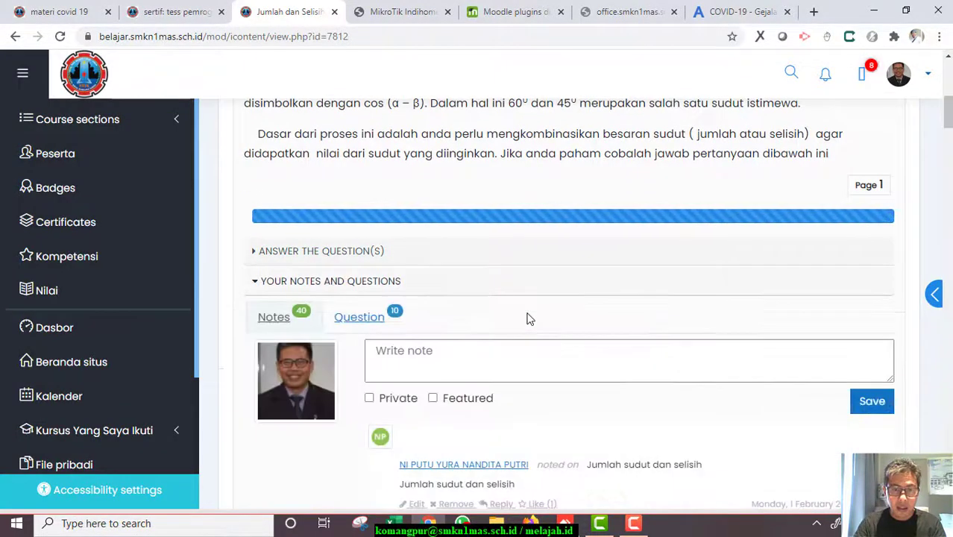
pyautogui.scroll(-4, 528, 319)
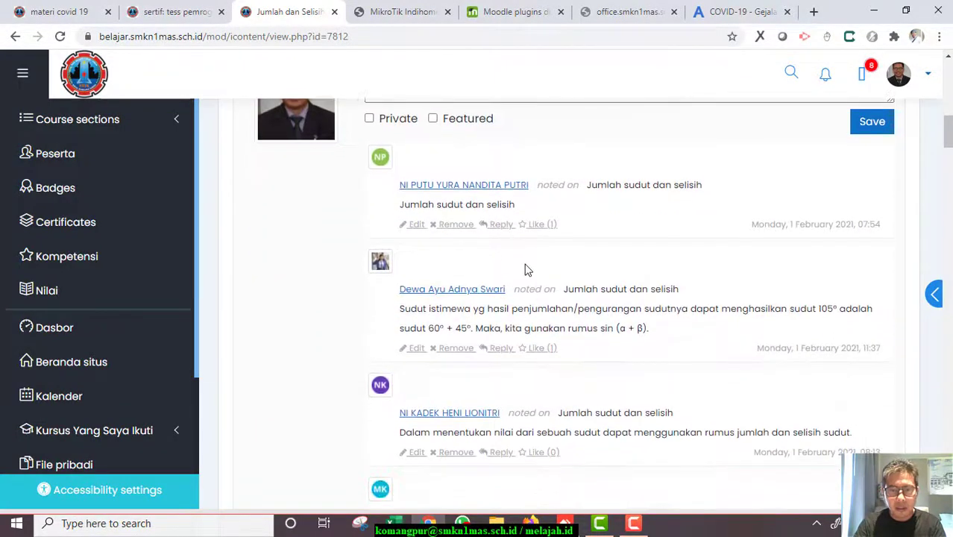
pyautogui.scroll(-3, 525, 270)
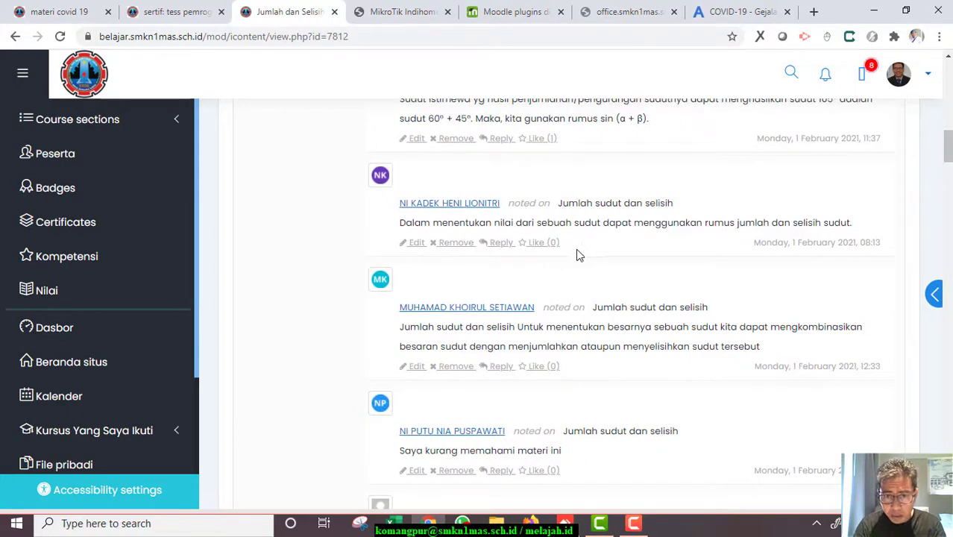
pyautogui.scroll(-4, 545, 265)
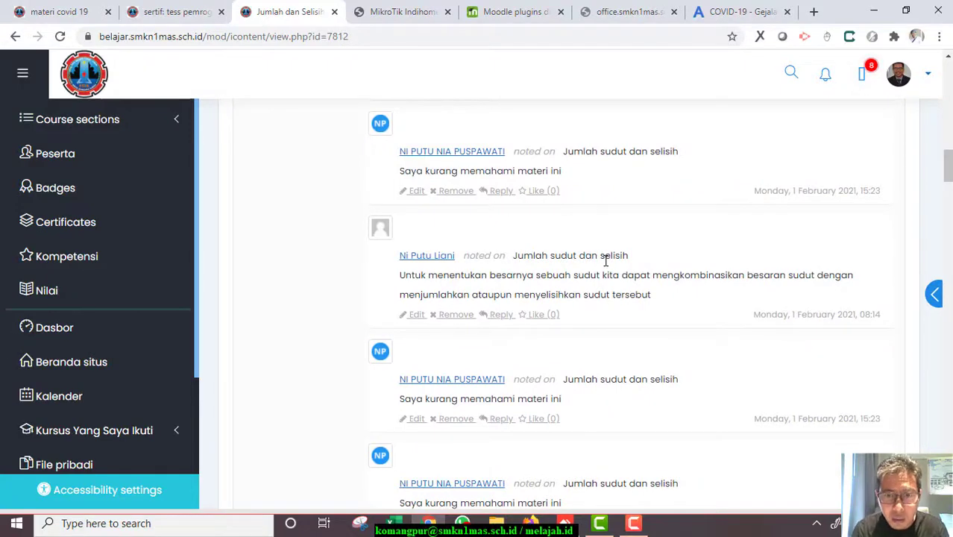
# Reply to the note "Saya kurang memahami materi ini" with "coba simak lagi materi yang sebelumnya. di spesifikkkan materi apa yang belum dipahami?" and save it
pyautogui.click(500, 191)
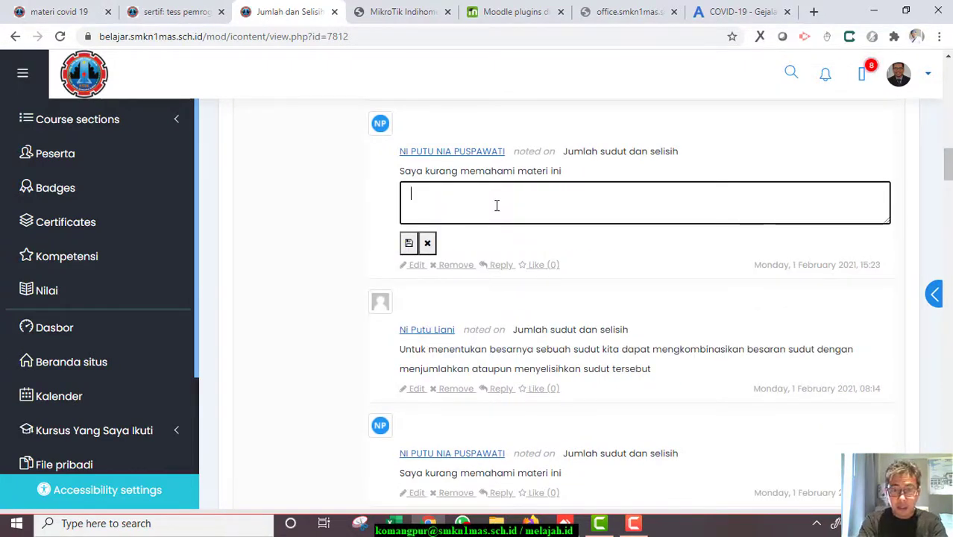
pyautogui.write('coba simah')
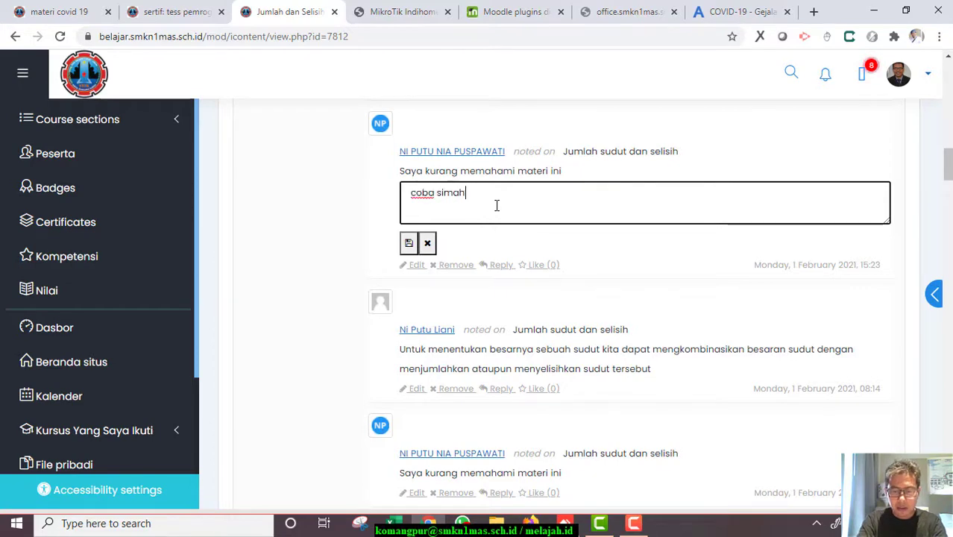
pyautogui.press('BackSpace')
pyautogui.write('k lagi materi ')
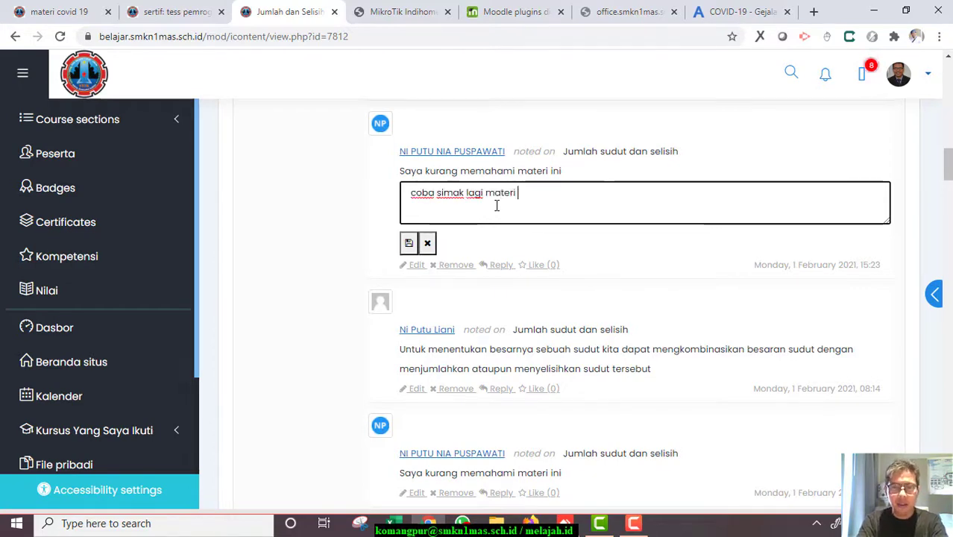
pyautogui.write('yang sebelumnya.')
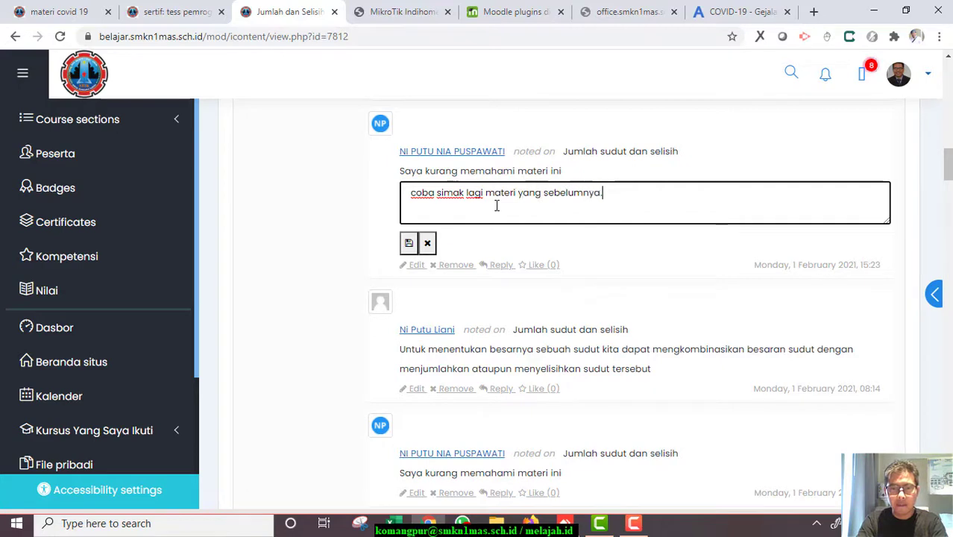
pyautogui.write(' di spesif')
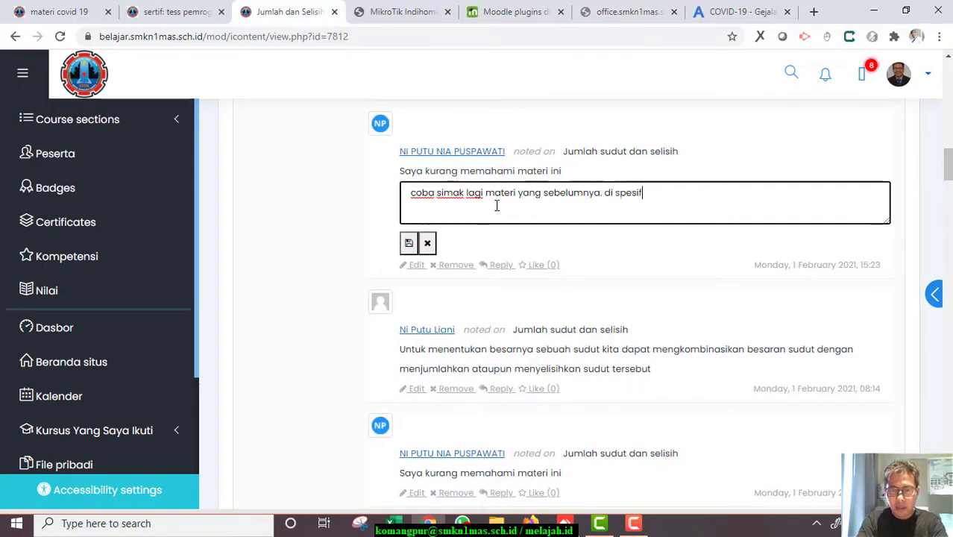
pyautogui.write('ikakan ')
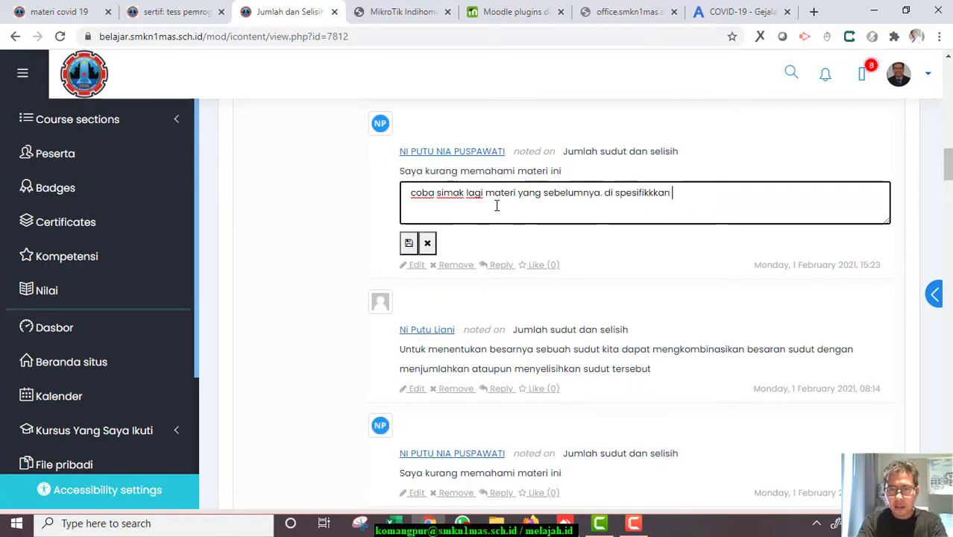
pyautogui.write('materi apa yang ')
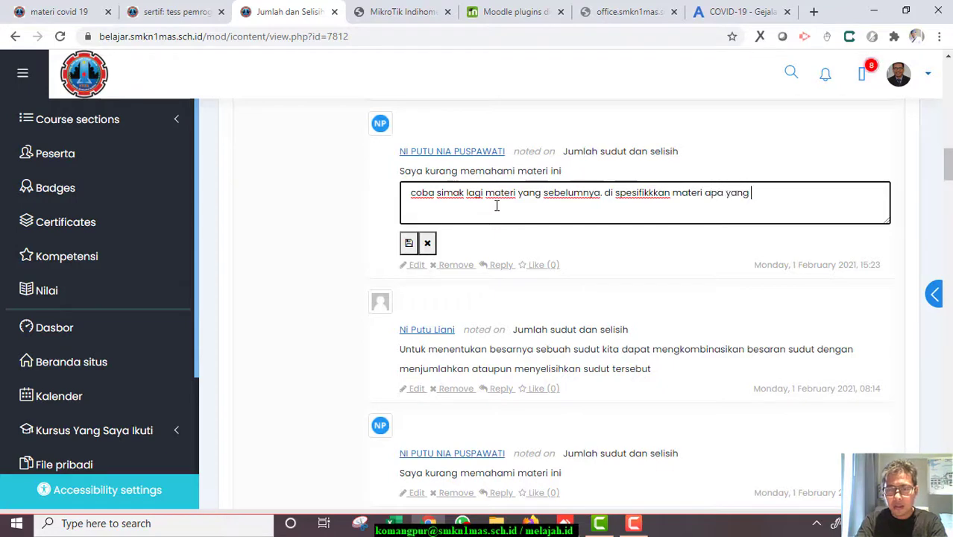
pyautogui.write('belum dipahami?')
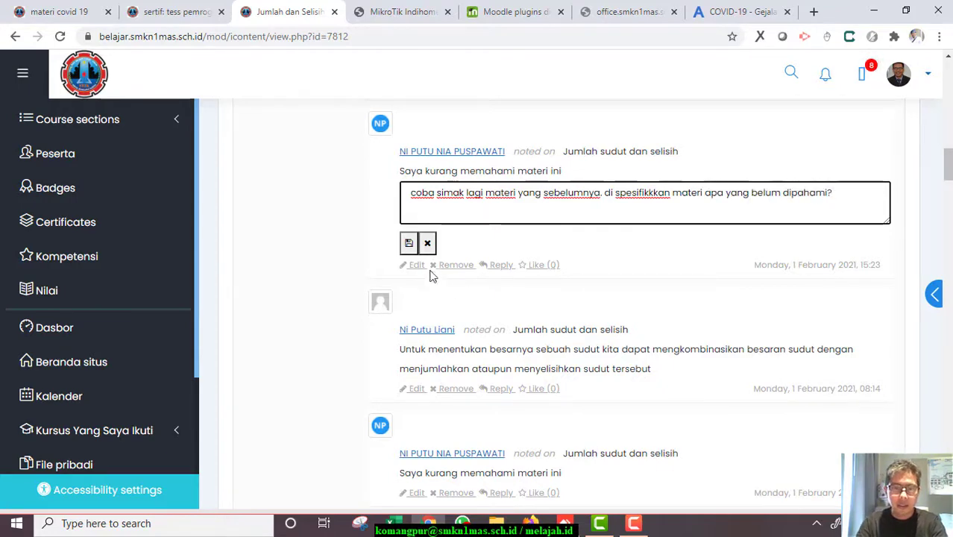
pyautogui.click(409, 243)
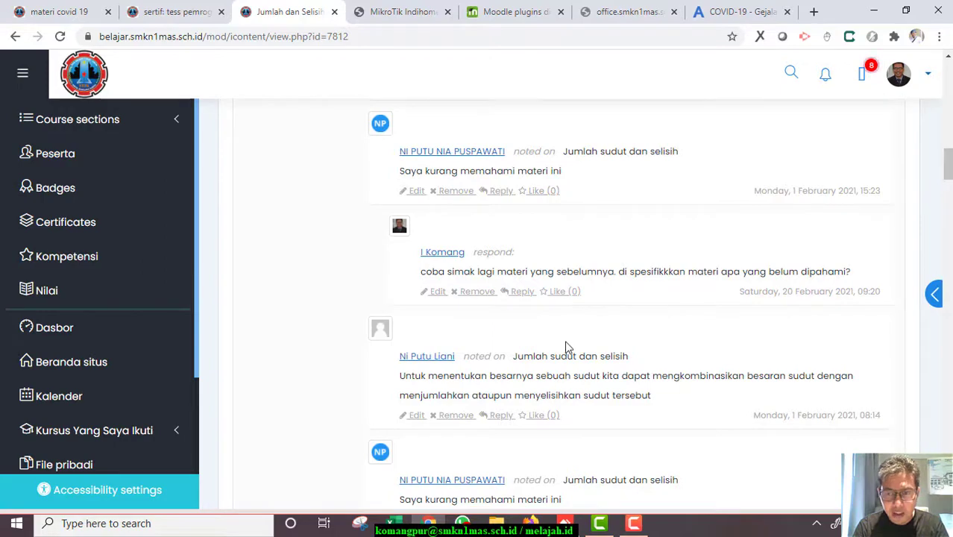
# Show the content pages menu block to view the activity's page list, and hide it again
pyautogui.scroll(2, 567, 346)
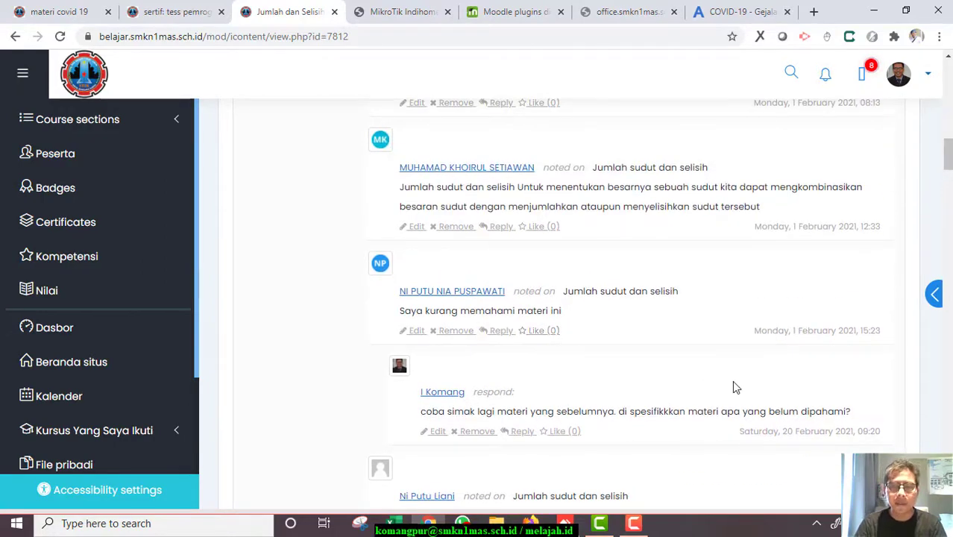
pyautogui.click(935, 296)
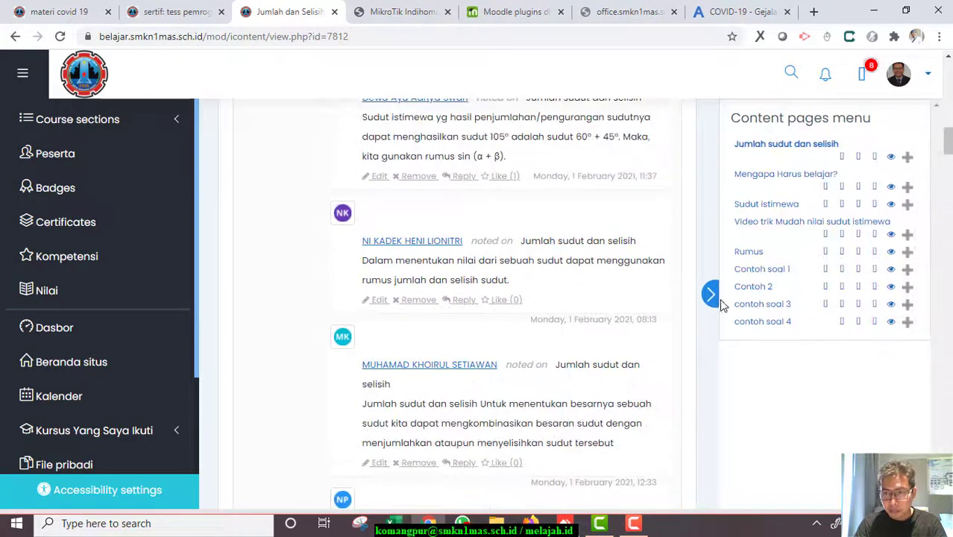
pyautogui.click(717, 290)
pyautogui.scroll(1, 746, 276)
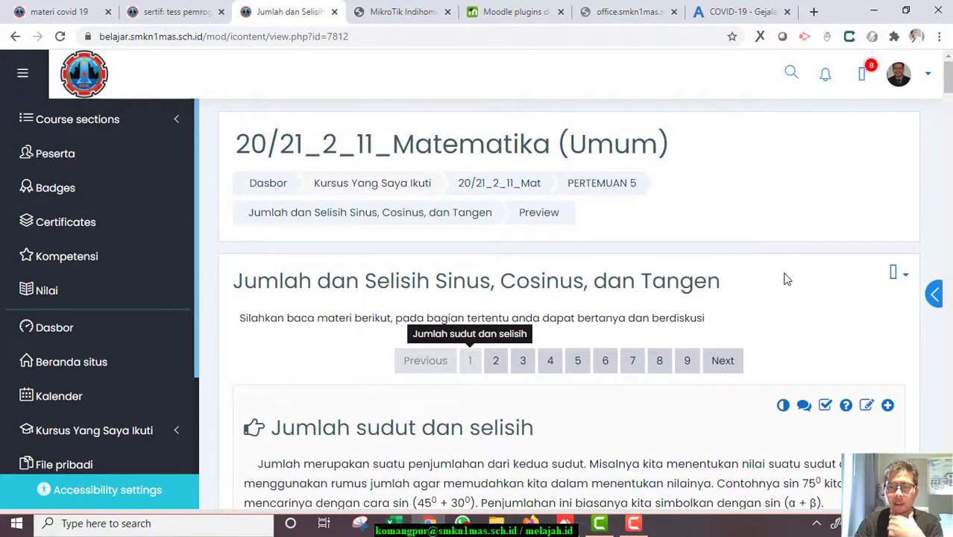
# Open the activity's list of highlighted comments and look through the entries
pyautogui.click(899, 273)
pyautogui.scroll(-2, 888, 276)
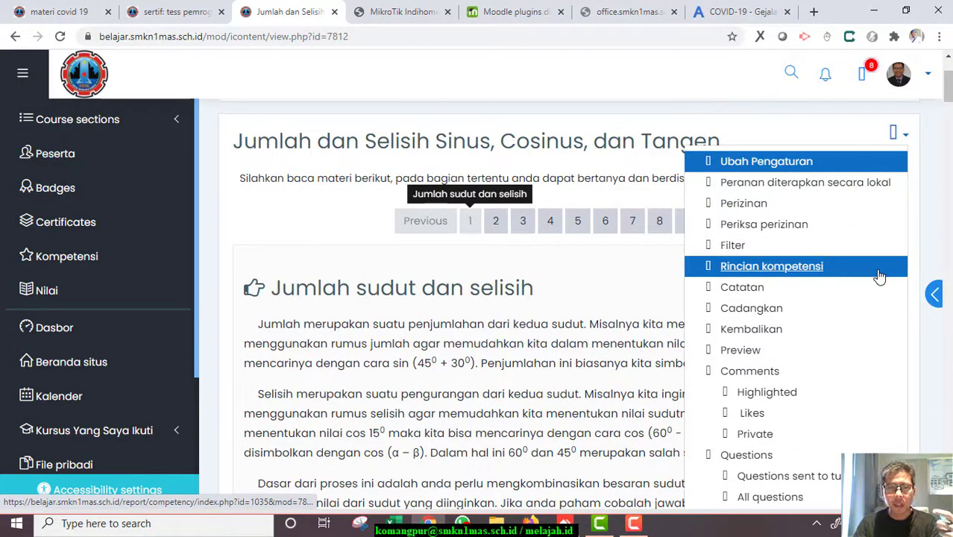
pyautogui.click(767, 392)
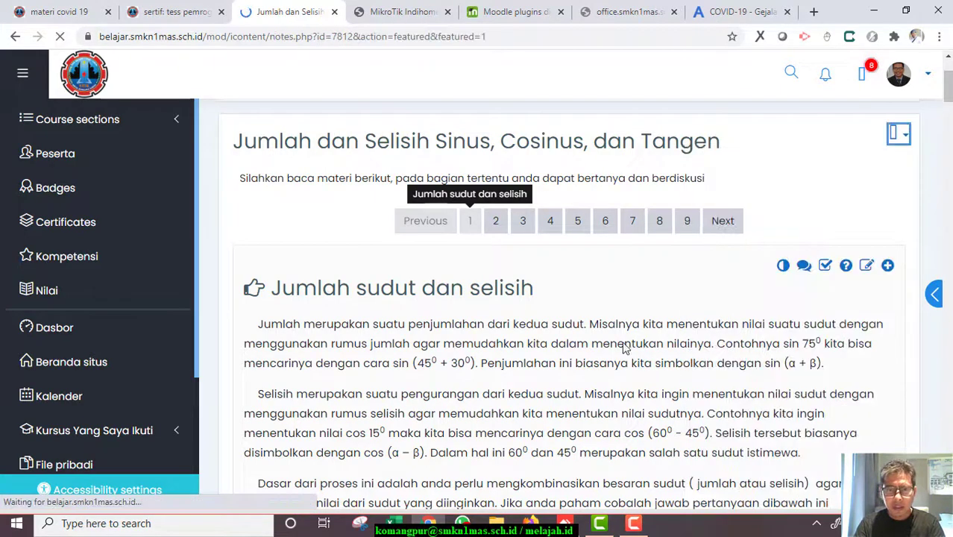
pyautogui.scroll(-3, 619, 332)
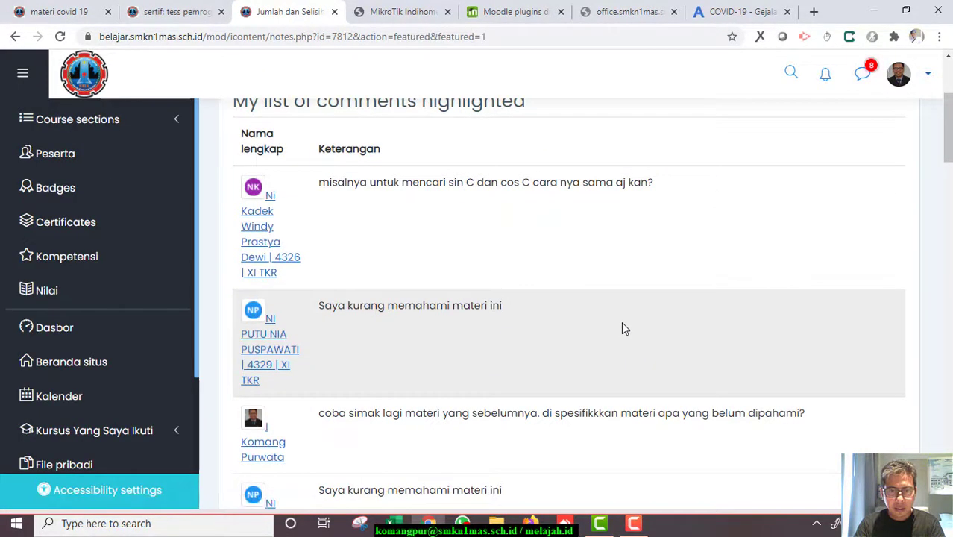
pyautogui.scroll(1, 622, 323)
pyautogui.scroll(2, 619, 232)
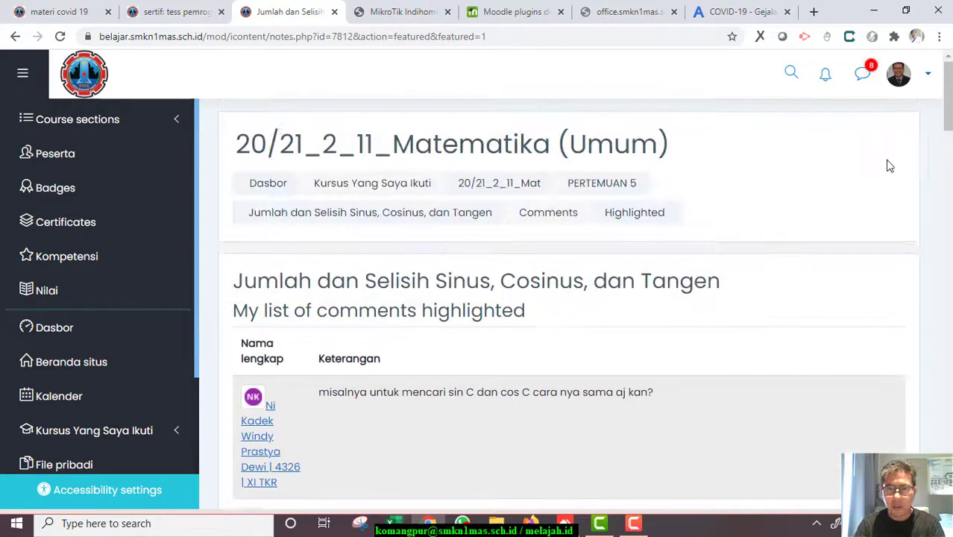
# Return to the activity "Jumlah dan Selisih Sinus, Cosinus, dan Tangen" and browse its example pages 7, 6, 8 and 9
pyautogui.click(432, 215)
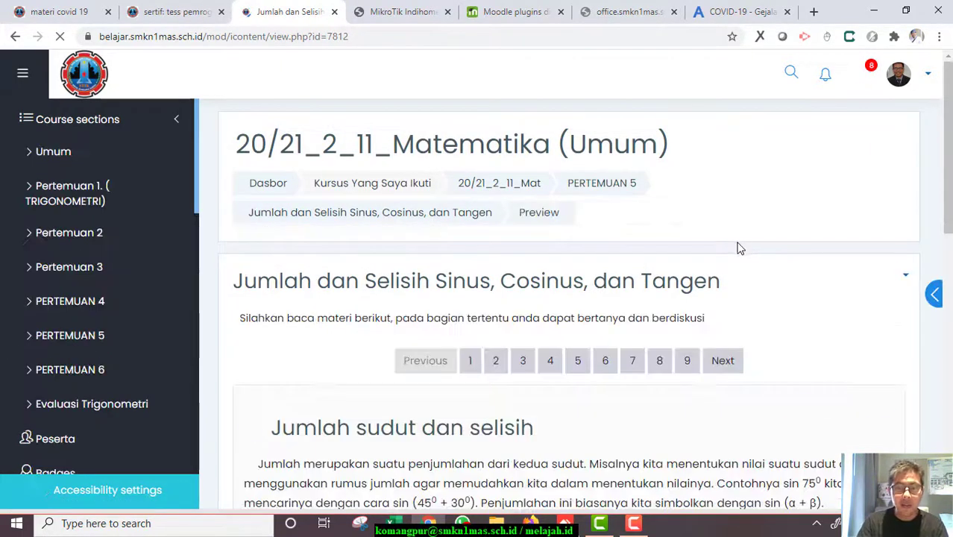
pyautogui.scroll(-2, 740, 246)
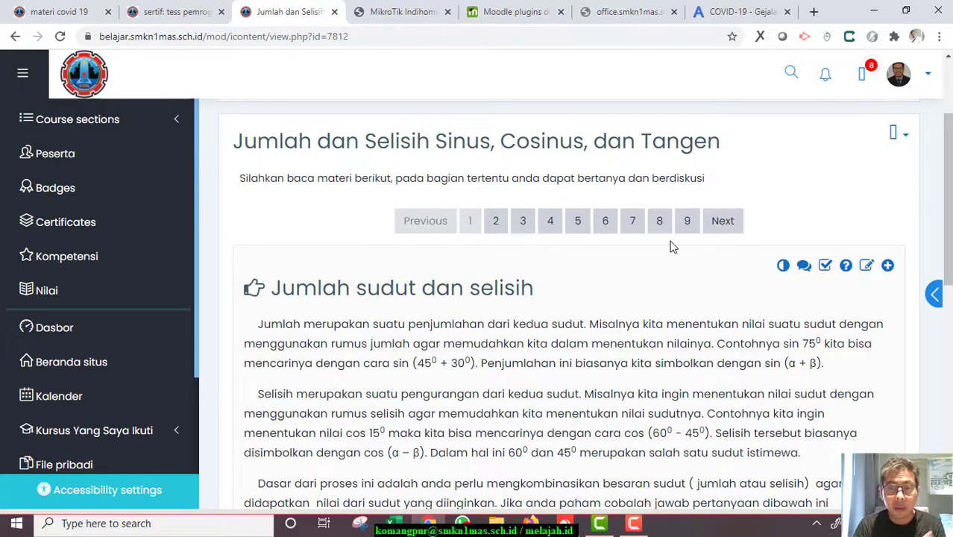
pyautogui.click(633, 221)
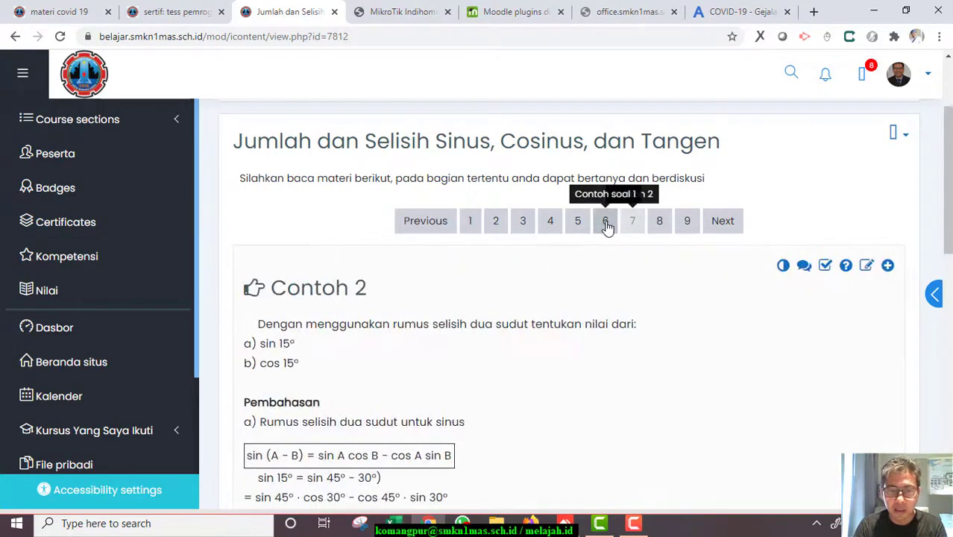
pyautogui.click(606, 223)
pyautogui.click(659, 223)
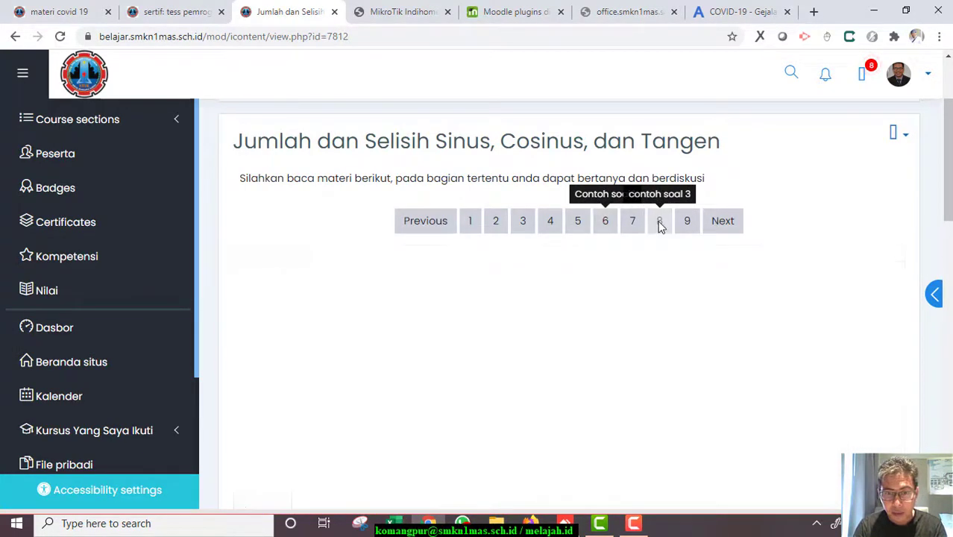
pyautogui.click(687, 222)
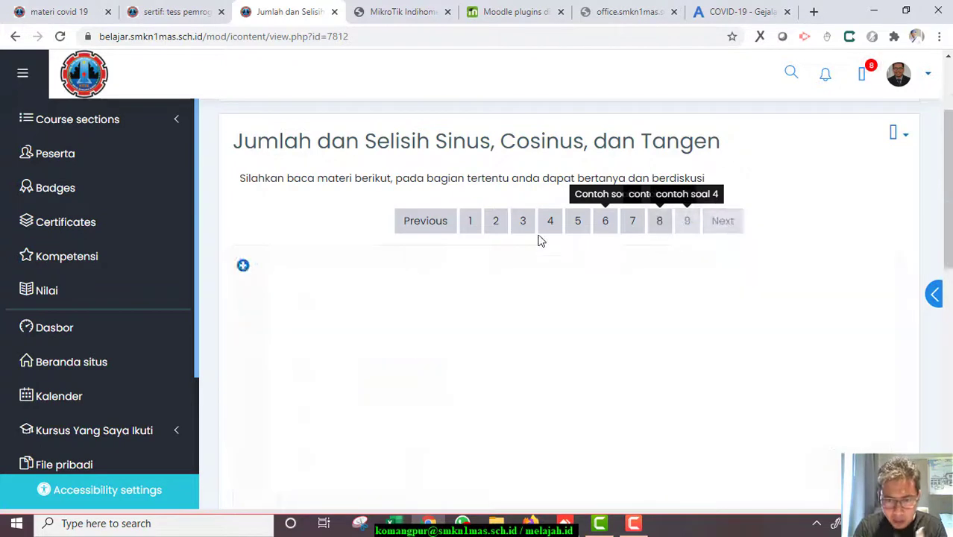
# Open page 4, "VIdeo trik Mudah nilai sudut istimewa", and look over its embedded video
pyautogui.click(552, 226)
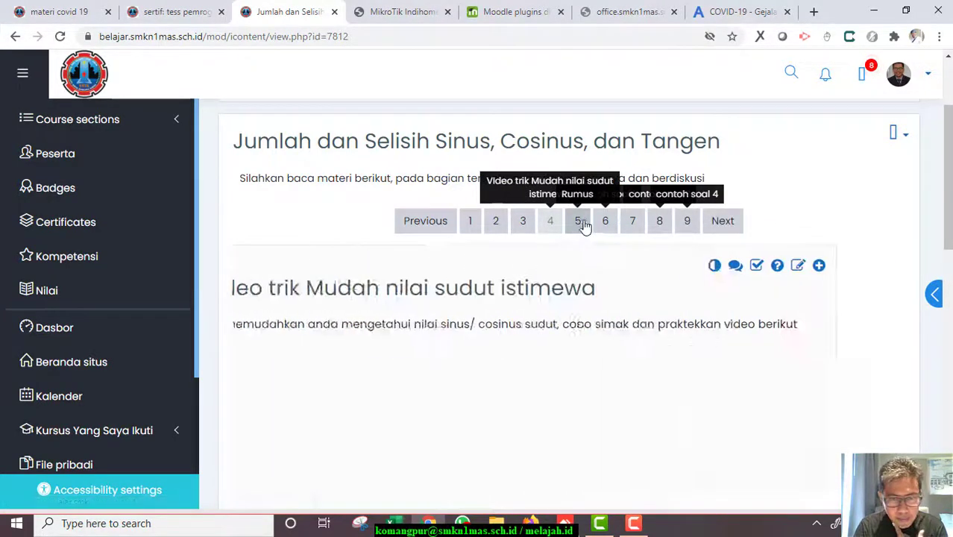
pyautogui.scroll(-4, 537, 340)
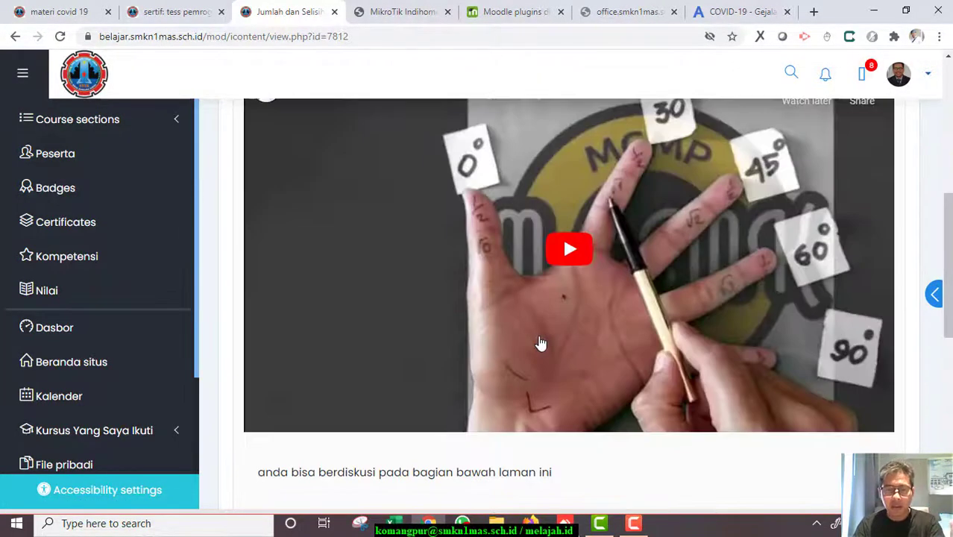
pyautogui.scroll(3, 541, 344)
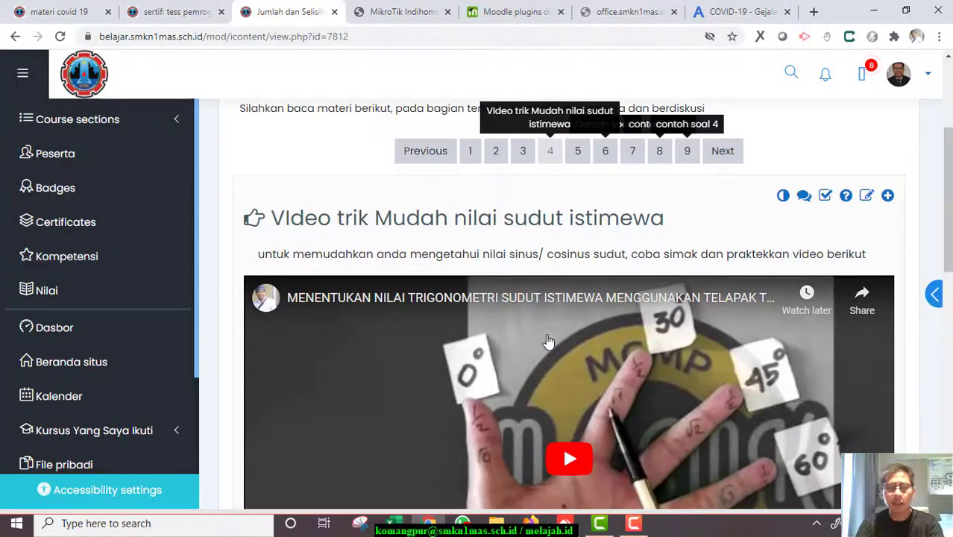
# Review the page "bagaimana penyebaran?" in "materi covid 19", and switch to the Content Pages plugin page on moodle.org
pyautogui.click(59, 11)
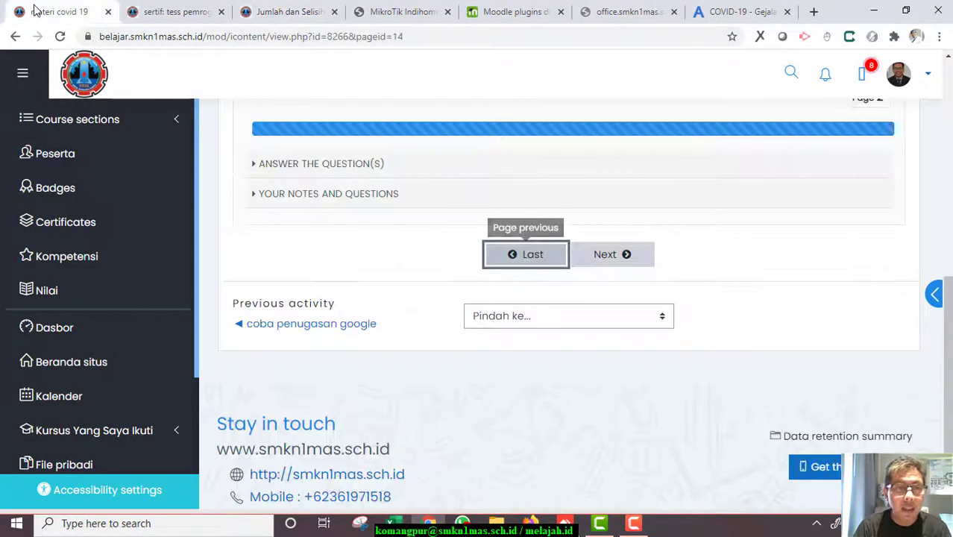
pyautogui.scroll(7, 570, 214)
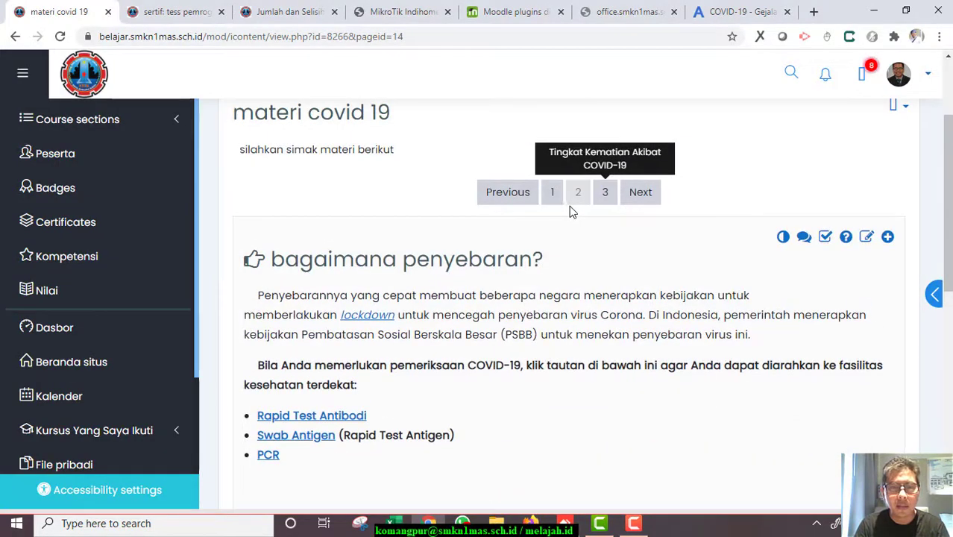
pyautogui.click(515, 11)
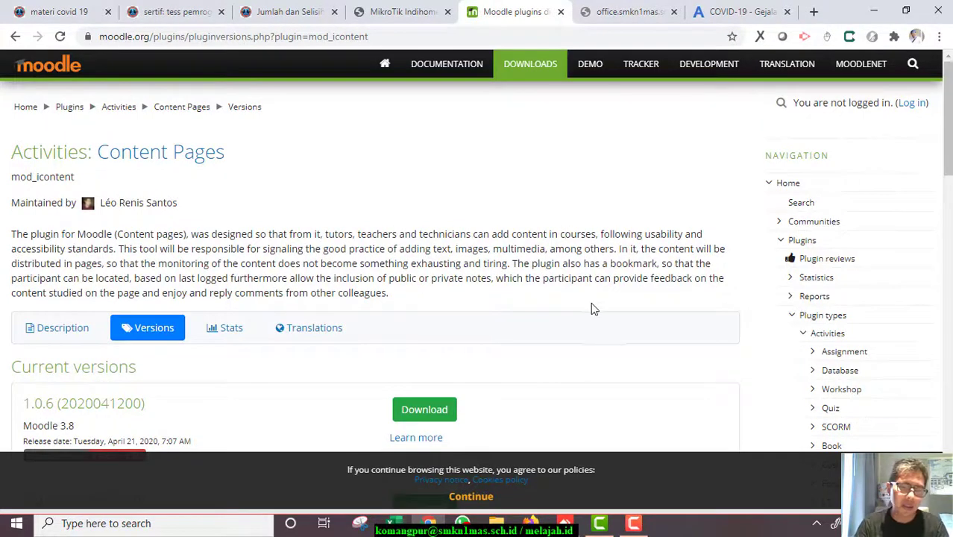
pyautogui.moveTo(601, 526)
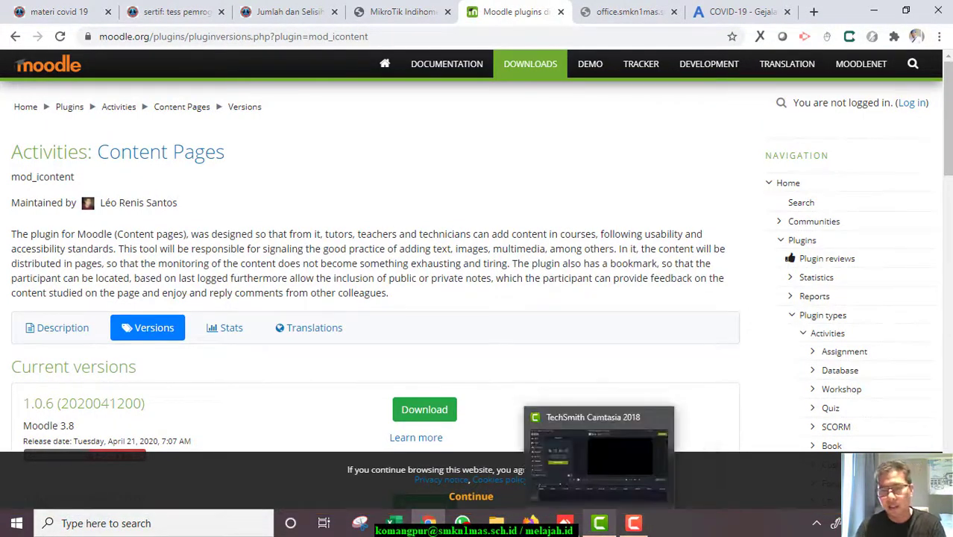
pyautogui.click(633, 523)
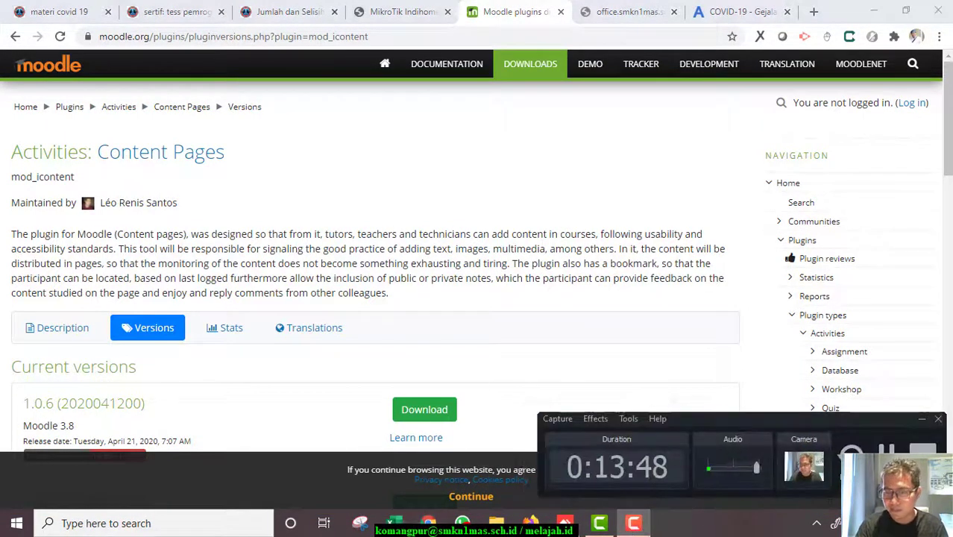